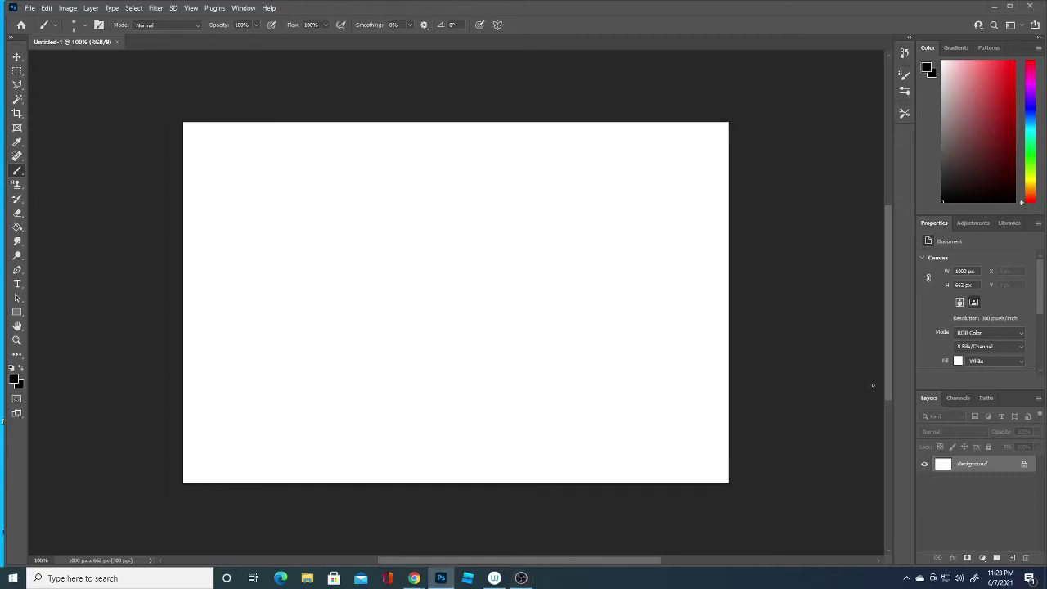
# Add new empty layers to the layer stack
pyautogui.click(1012, 557)
pyautogui.click(1012, 557)
pyautogui.click(1011, 557)
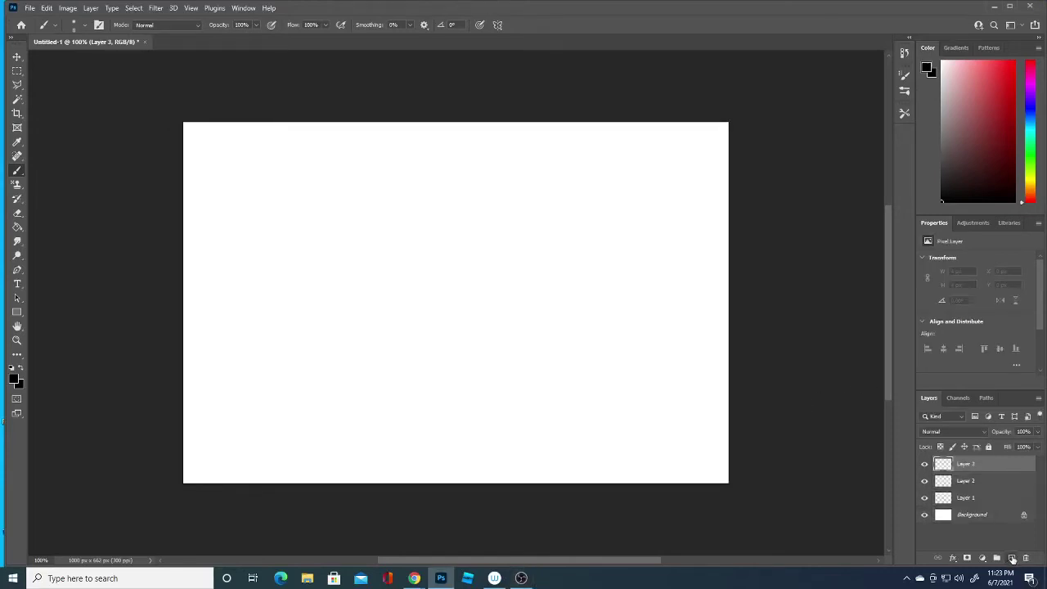
pyautogui.click(1011, 557)
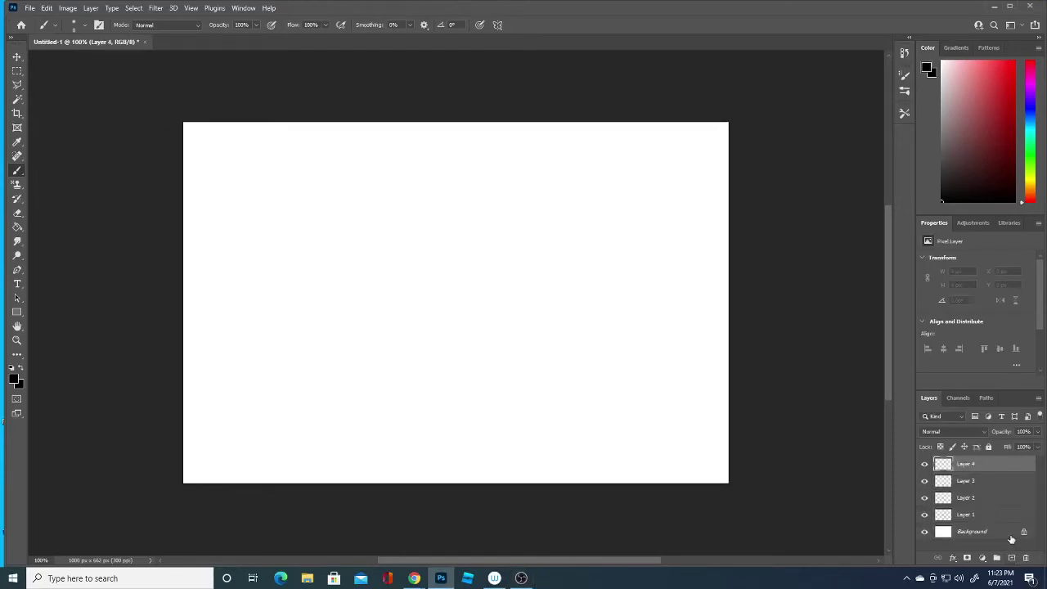
# Choose a Hard Round brush at 100% hardness
pyautogui.click(85, 25)
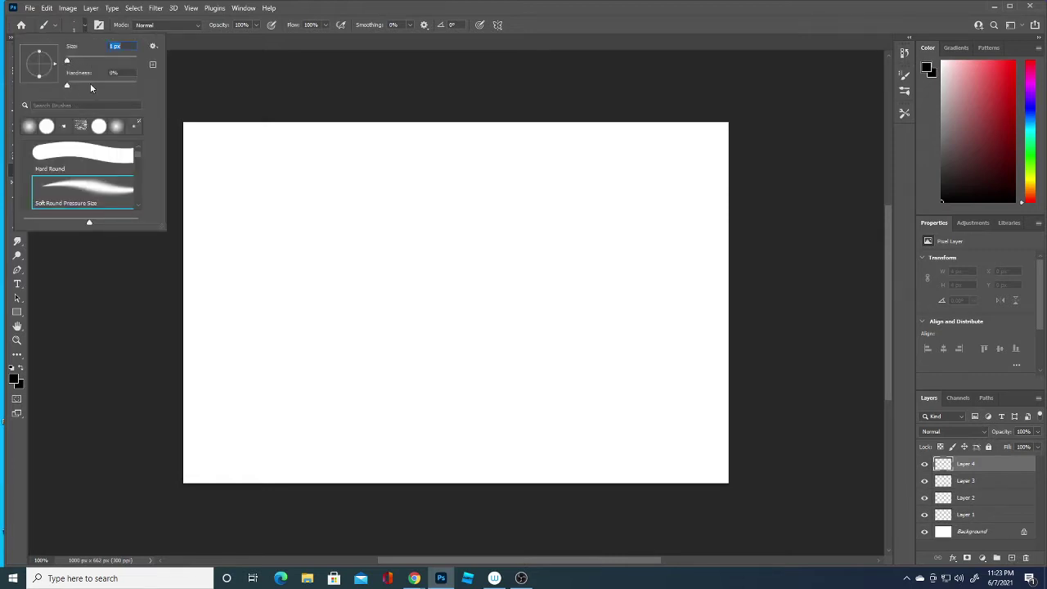
pyautogui.click(82, 152)
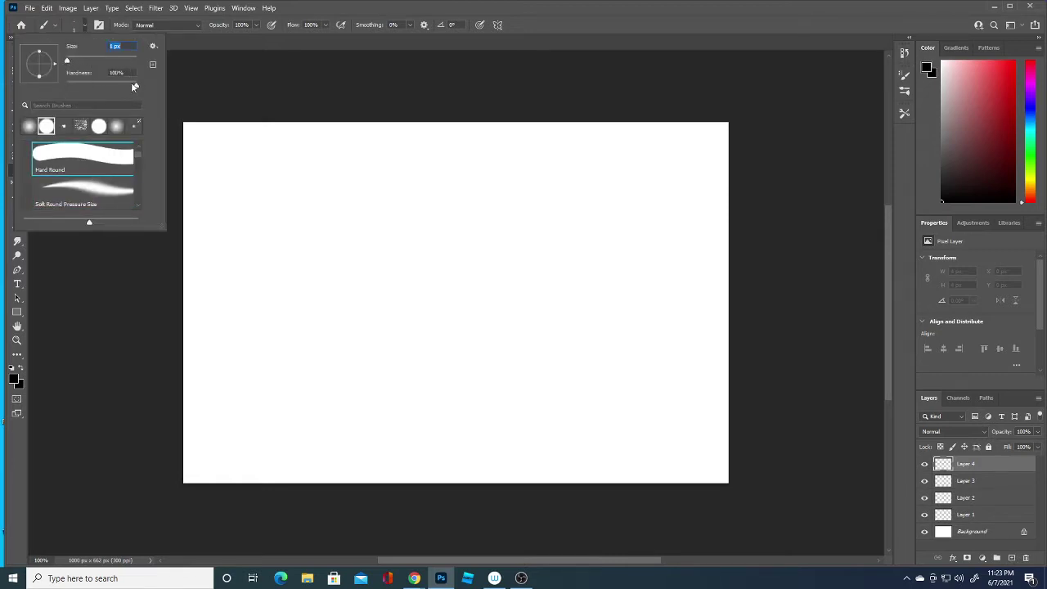
pyautogui.click(216, 81)
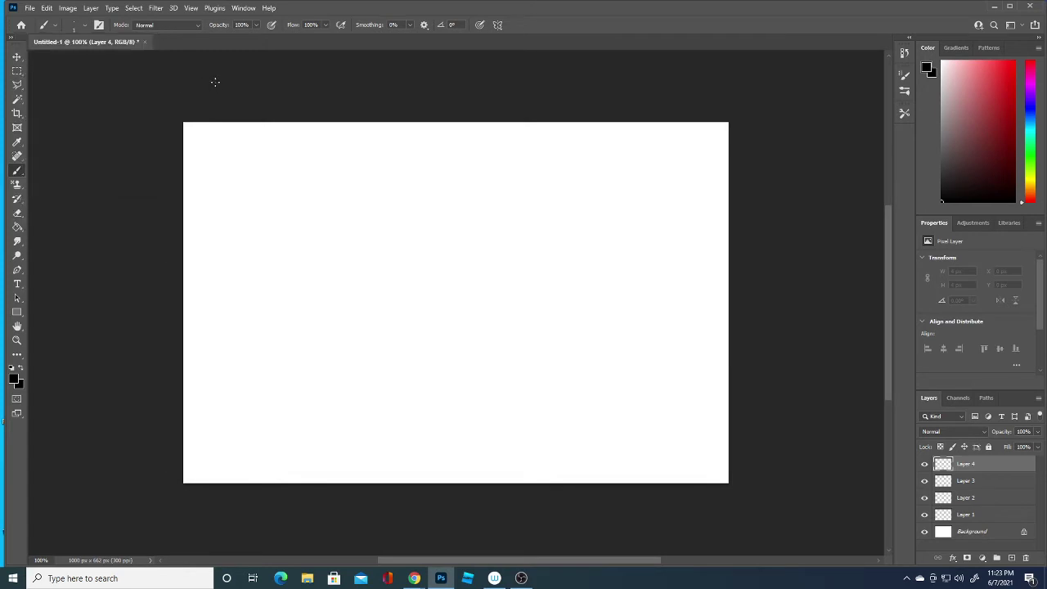
# Turn on vertical paint symmetry and commit the axis through the canvas centre
pyautogui.click(497, 24)
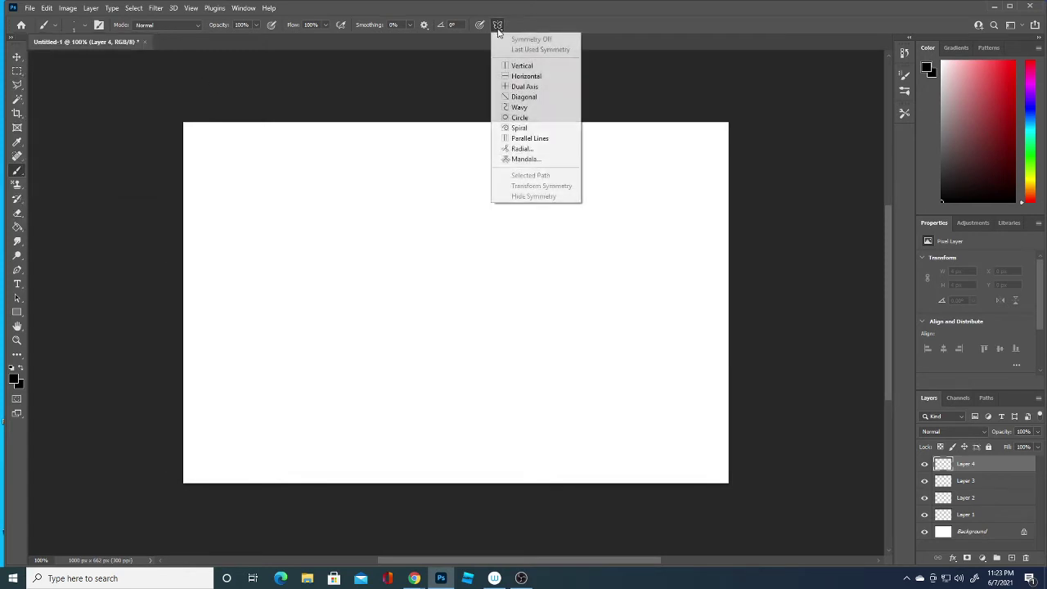
pyautogui.click(530, 67)
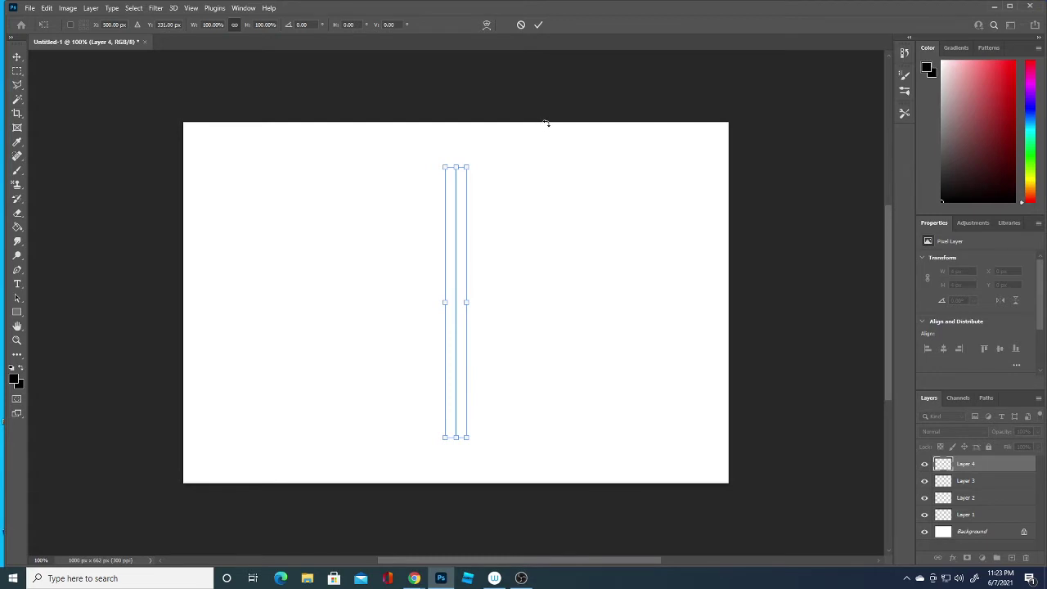
pyautogui.press('Return')
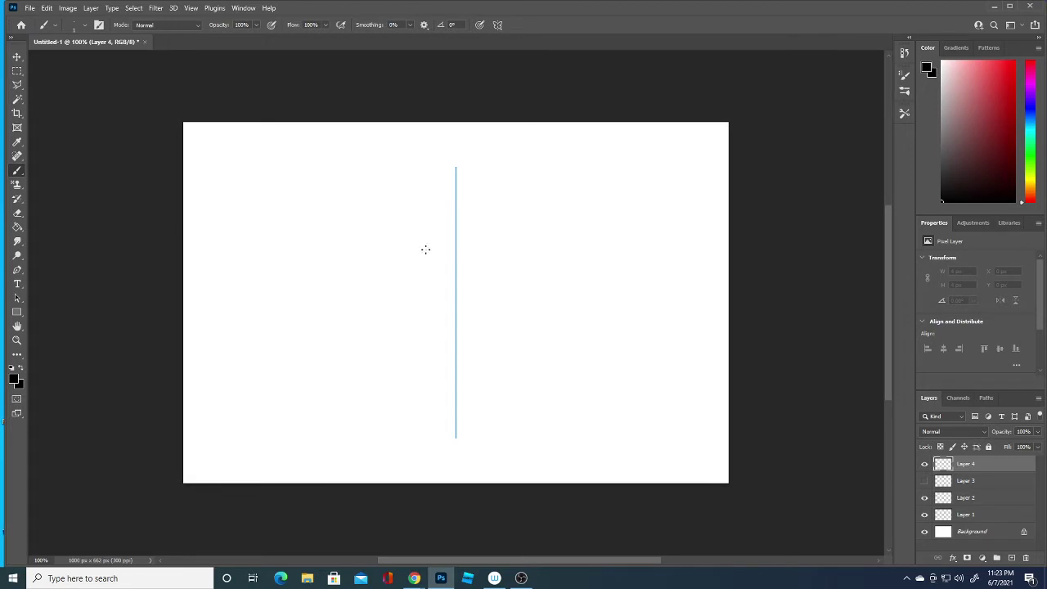
# Draw mirrored black brows, closed eyes, a centred nose and lips
pyautogui.moveTo(411, 240); pyautogui.dragTo(508, 225)
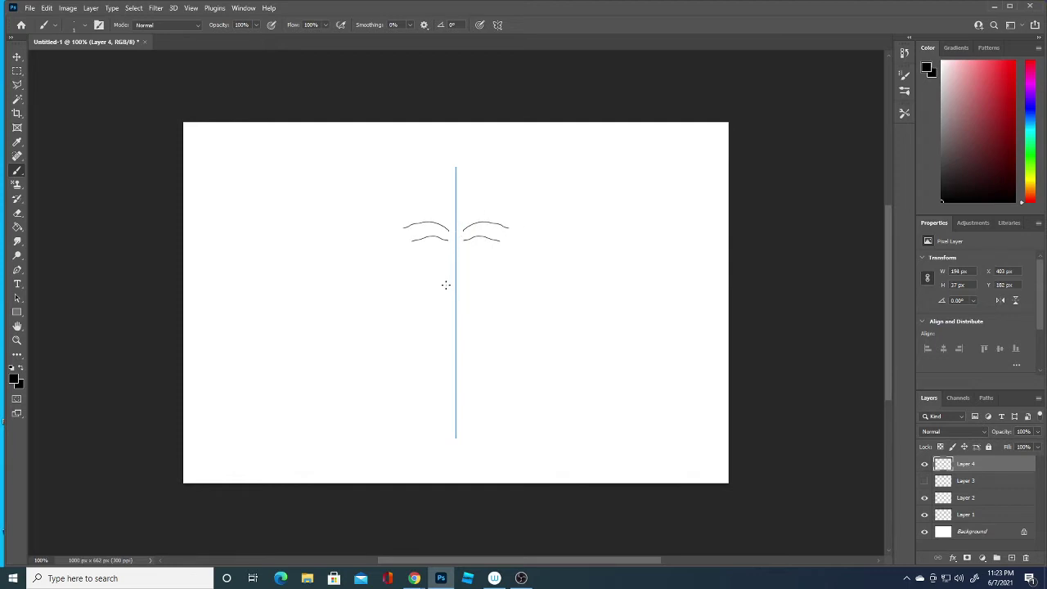
pyautogui.moveTo(446, 285)
pyautogui.mouseDown()
pyautogui.moveTo(456, 291)
pyautogui.moveTo(468, 279)
pyautogui.mouseUp()
pyautogui.moveTo(413, 240); pyautogui.dragTo(433, 241)
pyautogui.moveTo(464, 228)
pyautogui.mouseDown()
pyautogui.moveTo(484, 216)
pyautogui.moveTo(511, 226)
pyautogui.mouseUp()
pyautogui.moveTo(440, 311); pyautogui.dragTo(459, 308)
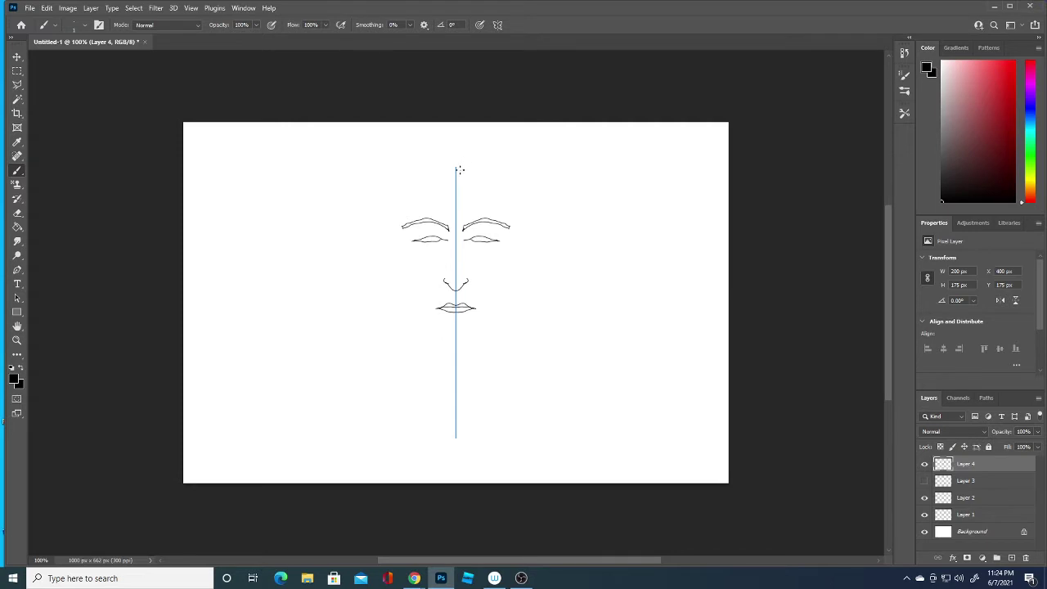
# Add mirrored hair arcs, ears and a jawline to the chin, undoing the overlong neck
pyautogui.moveTo(459, 170); pyautogui.dragTo(510, 205)
pyautogui.moveTo(459, 171); pyautogui.dragTo(495, 189)
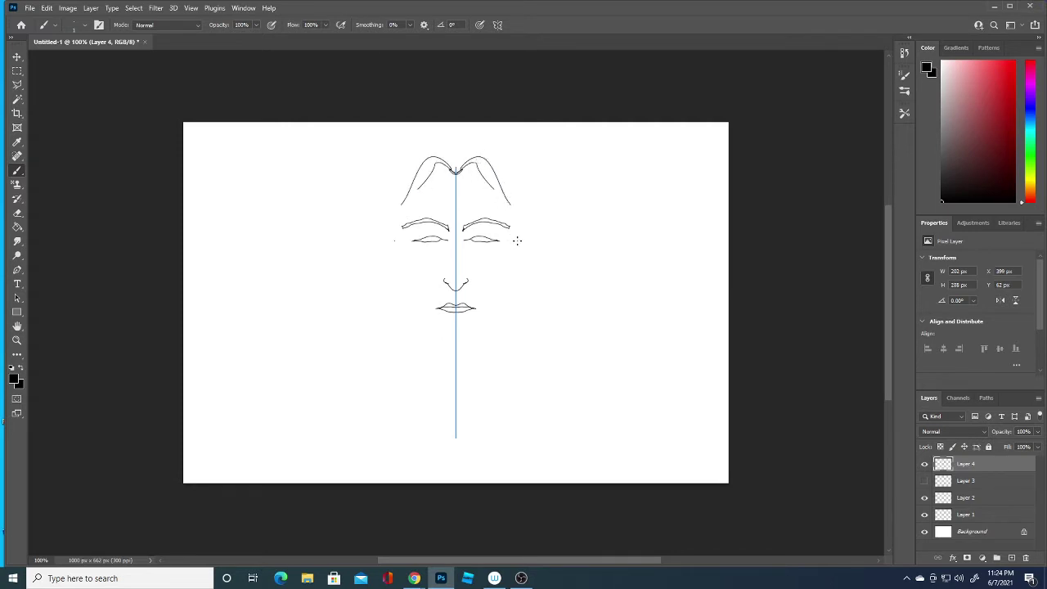
pyautogui.moveTo(519, 229); pyautogui.dragTo(517, 266)
pyautogui.moveTo(394, 263)
pyautogui.mouseDown()
pyautogui.moveTo(433, 338)
pyautogui.moveTo(456, 350)
pyautogui.moveTo(420, 348)
pyautogui.moveTo(417, 365)
pyautogui.mouseUp()
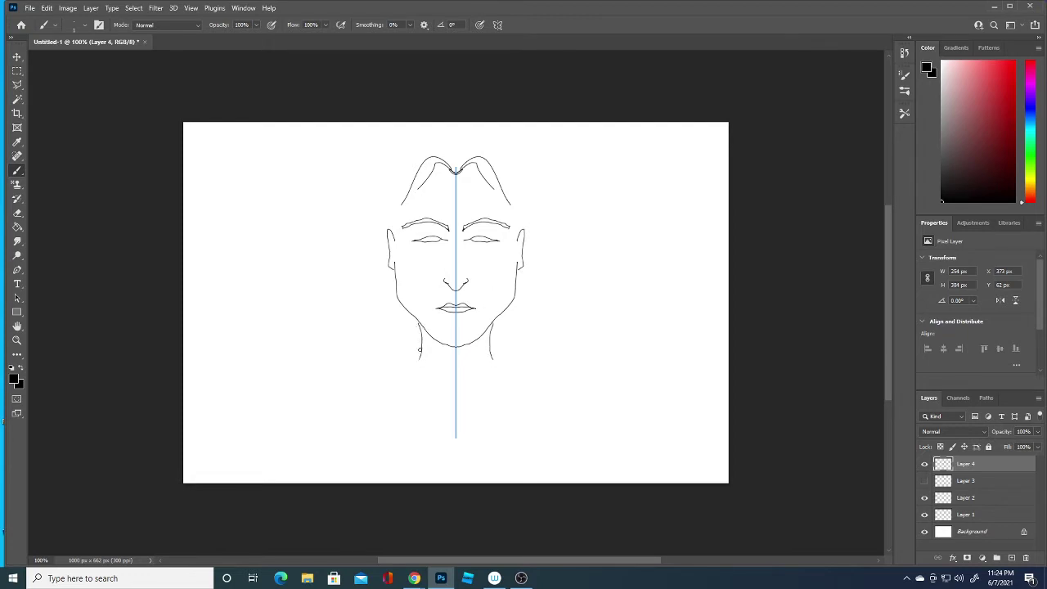
pyautogui.hotkey('ctrl', 'z')
# Redraw the mirrored neck lines and add shoulder curves and a collar across the chest
pyautogui.hotkey('ctrl', 'z')
pyautogui.hotkey('ctrl', 'z')
pyautogui.moveTo(396, 303); pyautogui.dragTo(404, 364)
pyautogui.hotkey('ctrl', 'z')
pyautogui.moveTo(506, 307); pyautogui.dragTo(515, 375)
pyautogui.moveTo(400, 347)
pyautogui.mouseDown()
pyautogui.moveTo(374, 395)
pyautogui.moveTo(401, 385)
pyautogui.moveTo(453, 402)
pyautogui.mouseUp()
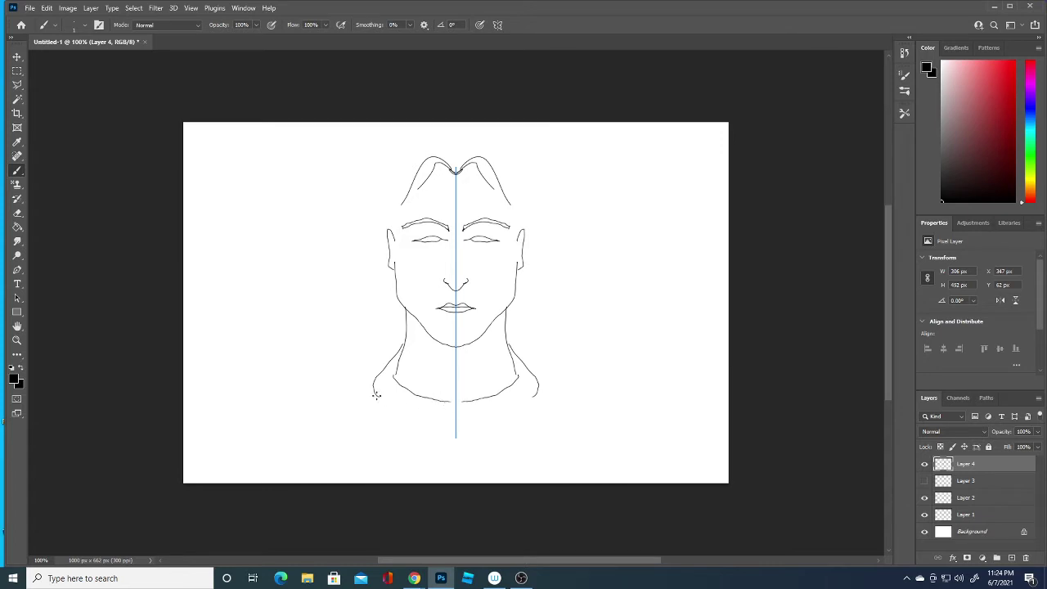
pyautogui.moveTo(376, 395); pyautogui.dragTo(451, 416)
pyautogui.moveTo(510, 348)
pyautogui.mouseDown()
pyautogui.moveTo(597, 382)
pyautogui.moveTo(613, 432)
pyautogui.moveTo(610, 483)
pyautogui.mouseUp()
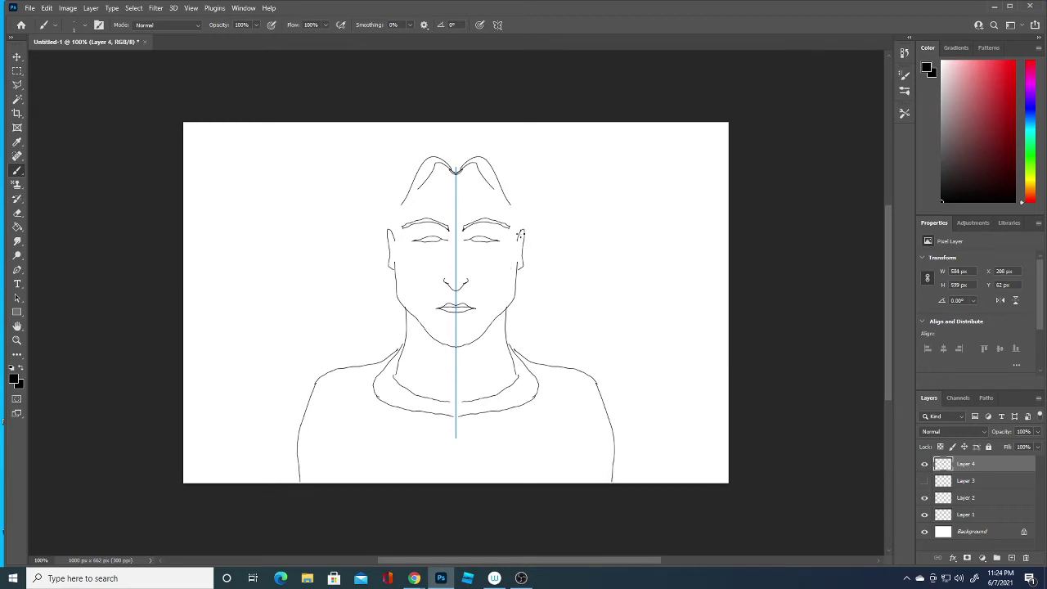
# Outline the long hair and add mirrored strands from the parting and beside the ears
pyautogui.moveTo(508, 329)
pyautogui.mouseDown()
pyautogui.moveTo(539, 228)
pyautogui.moveTo(520, 165)
pyautogui.moveTo(496, 145)
pyautogui.moveTo(455, 140)
pyautogui.mouseUp()
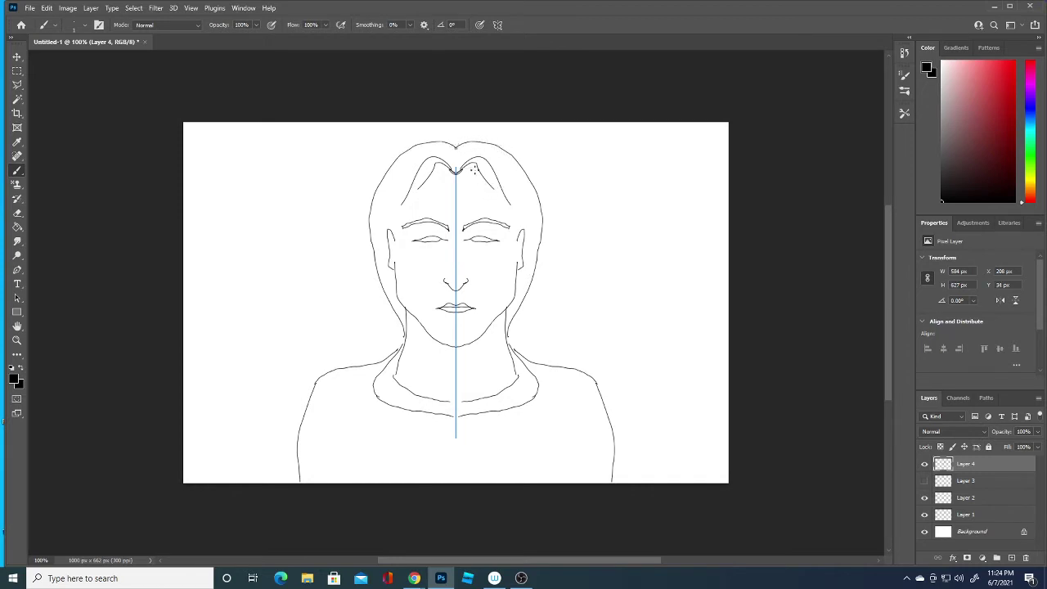
pyautogui.moveTo(520, 230)
pyautogui.mouseDown()
pyautogui.moveTo(531, 242)
pyautogui.moveTo(523, 263)
pyautogui.mouseUp()
pyautogui.moveTo(461, 168)
pyautogui.mouseDown()
pyautogui.moveTo(495, 183)
pyautogui.moveTo(525, 220)
pyautogui.mouseUp()
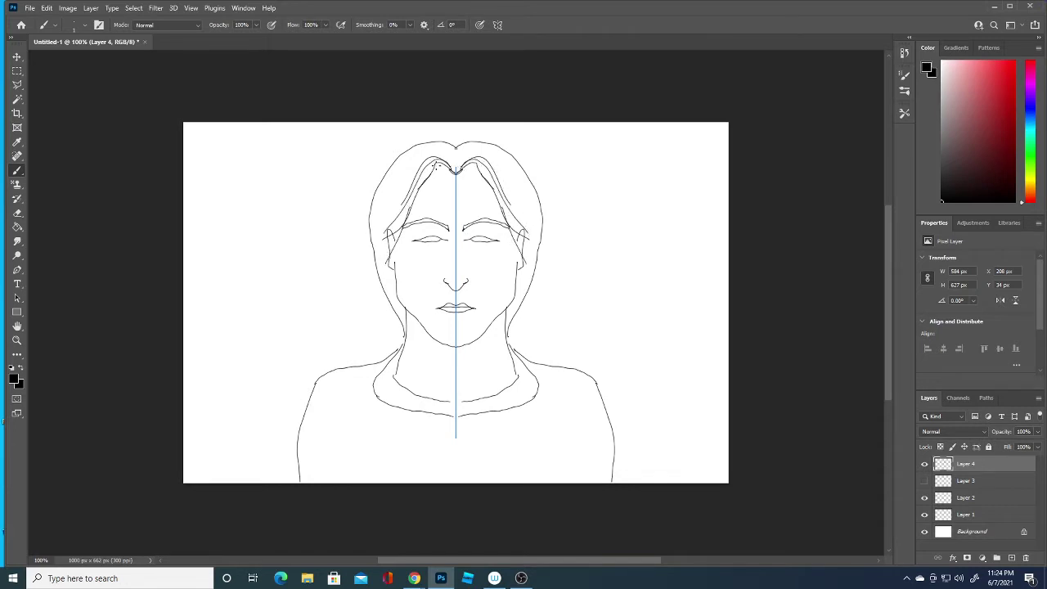
pyautogui.moveTo(446, 153); pyautogui.dragTo(378, 219)
pyautogui.moveTo(456, 154)
pyautogui.mouseDown()
pyautogui.moveTo(509, 158)
pyautogui.moveTo(538, 218)
pyautogui.moveTo(511, 318)
pyautogui.mouseUp()
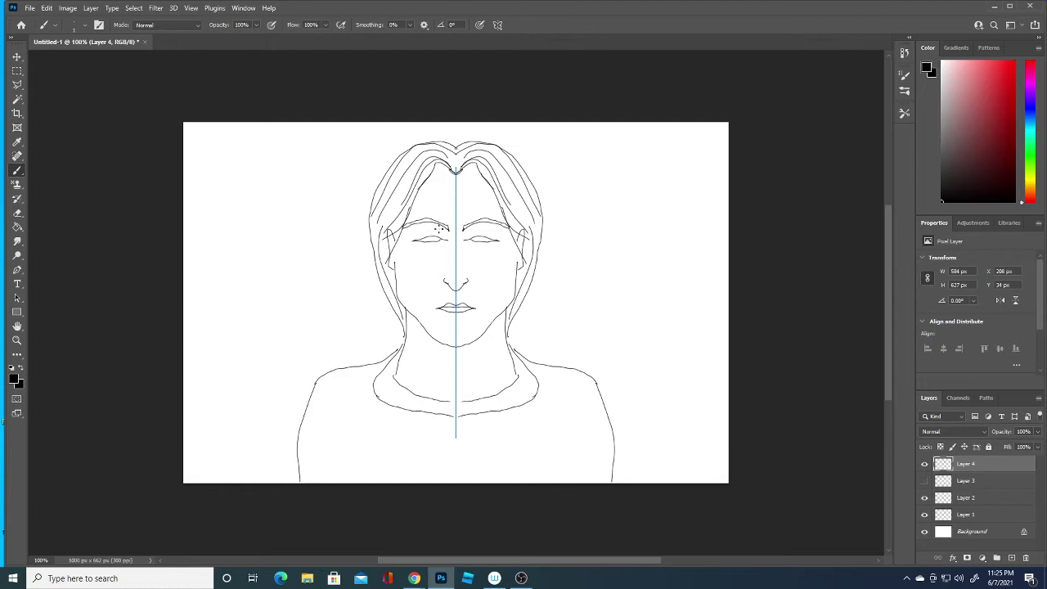
# Draw mirrored arm lines from the shoulders down to the canvas bottom
pyautogui.moveTo(540, 440); pyautogui.dragTo(540, 483)
pyautogui.hotkey('ctrl', 'z')
pyautogui.hotkey('ctrl', 'z')
pyautogui.hotkey('ctrl', 'z')
pyautogui.hotkey('ctrl', 'z')
pyautogui.hotkey('ctrl', 'z')
pyautogui.moveTo(594, 378); pyautogui.dragTo(642, 502)
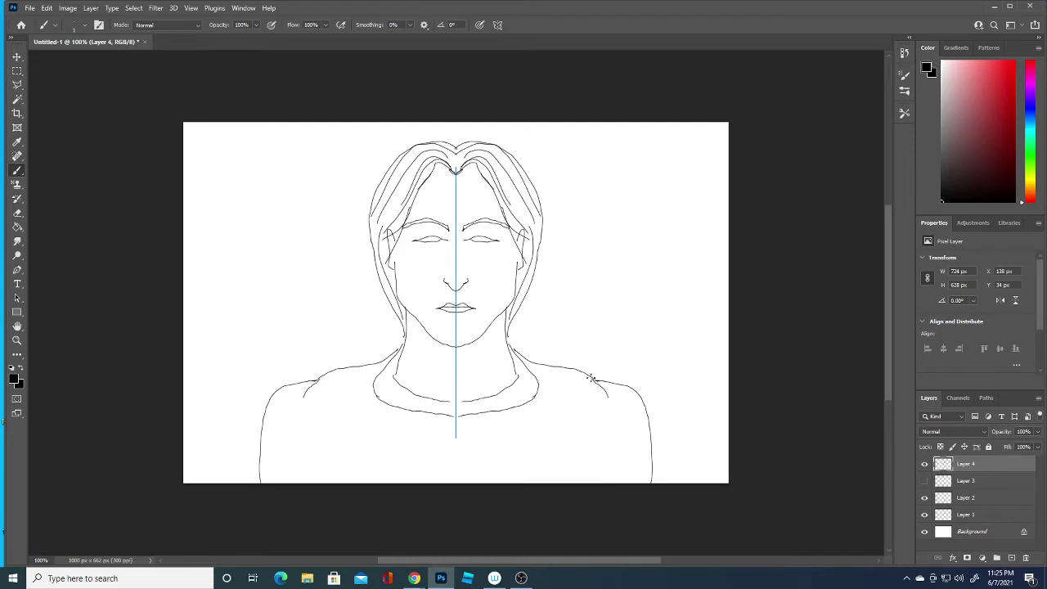
pyautogui.moveTo(591, 378); pyautogui.dragTo(612, 484)
pyautogui.moveTo(319, 385); pyautogui.dragTo(286, 494)
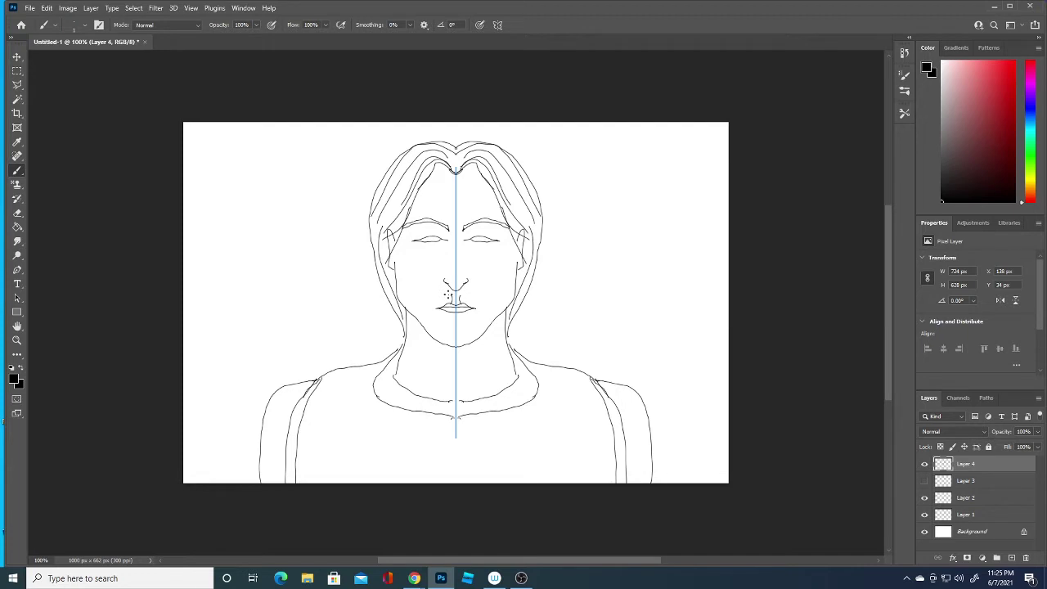
# Show Layer 3 and fill it pink with the Paint Bucket behind the sketch
pyautogui.click(14, 378)
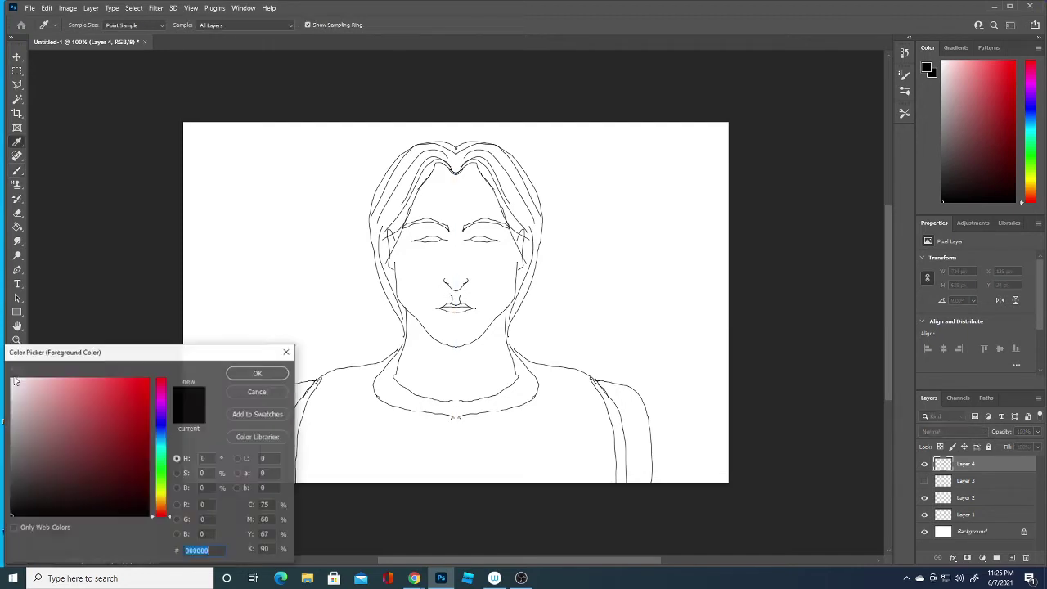
pyautogui.click(258, 393)
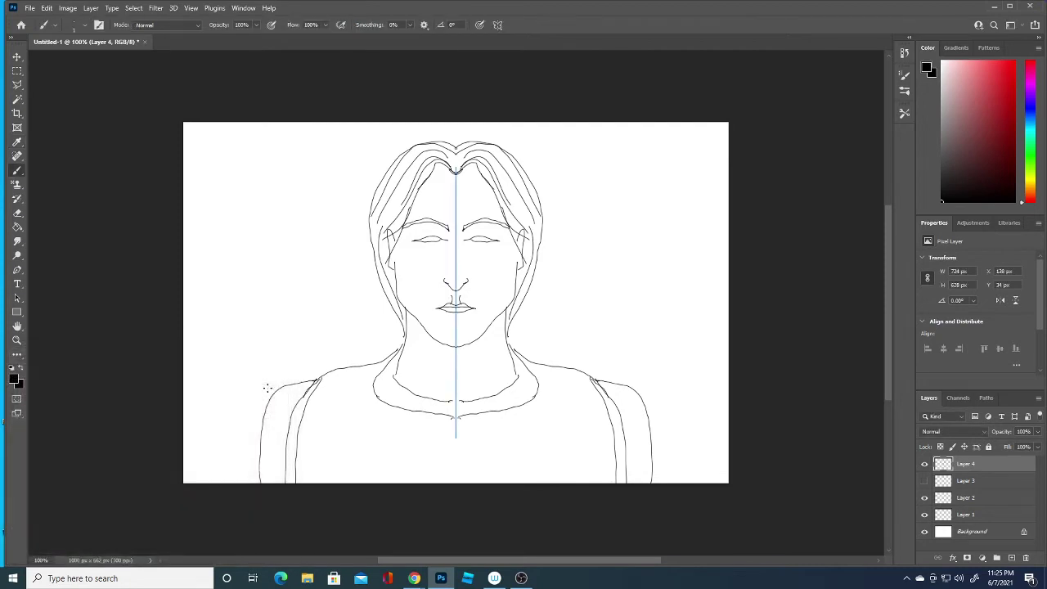
pyautogui.click(972, 482)
pyautogui.click(926, 482)
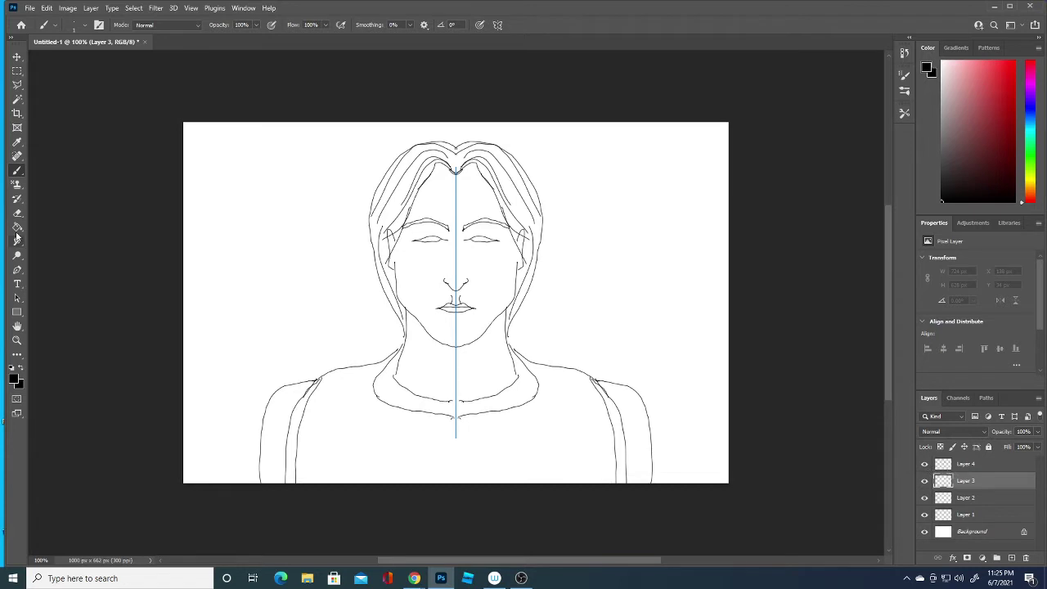
pyautogui.click(14, 377)
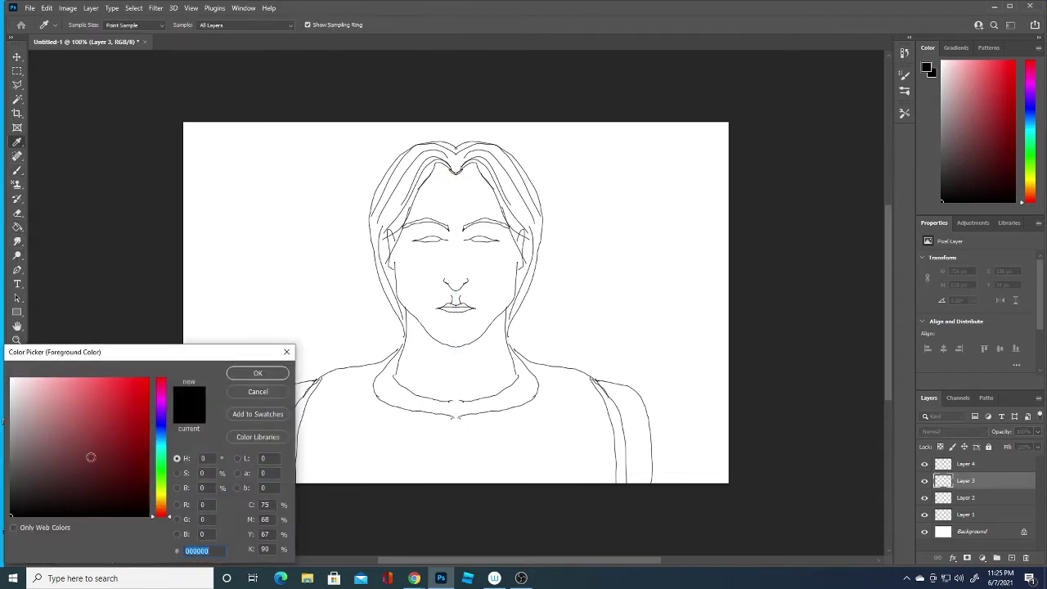
pyautogui.moveTo(111, 428); pyautogui.dragTo(41, 386)
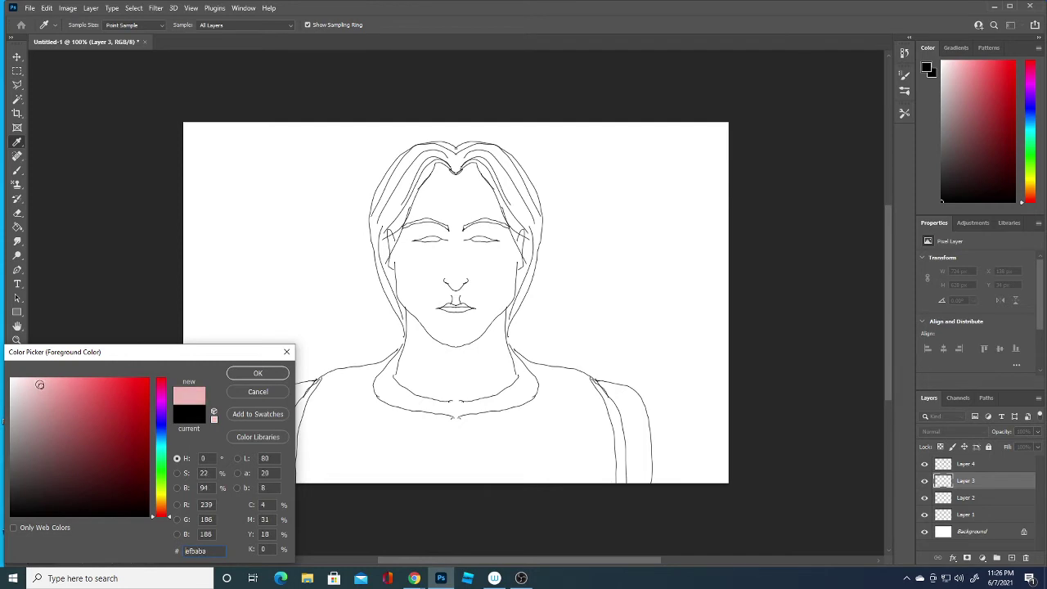
pyautogui.click(235, 373)
pyautogui.press('g')
pyautogui.click(277, 318)
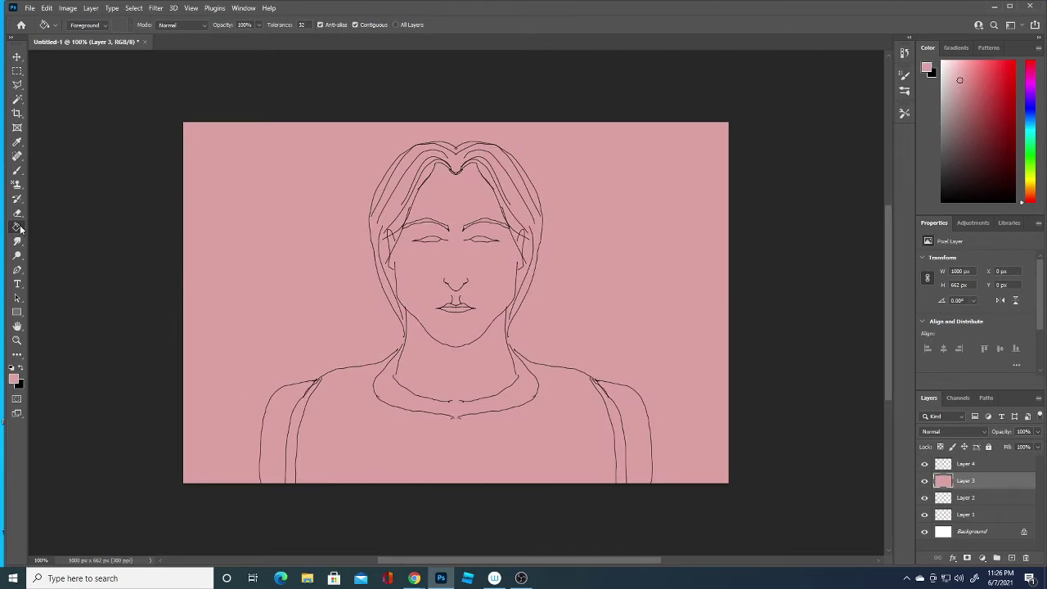
# Return to the Brush with foreground colour ffffff and select Layer 4
pyautogui.click(16, 171)
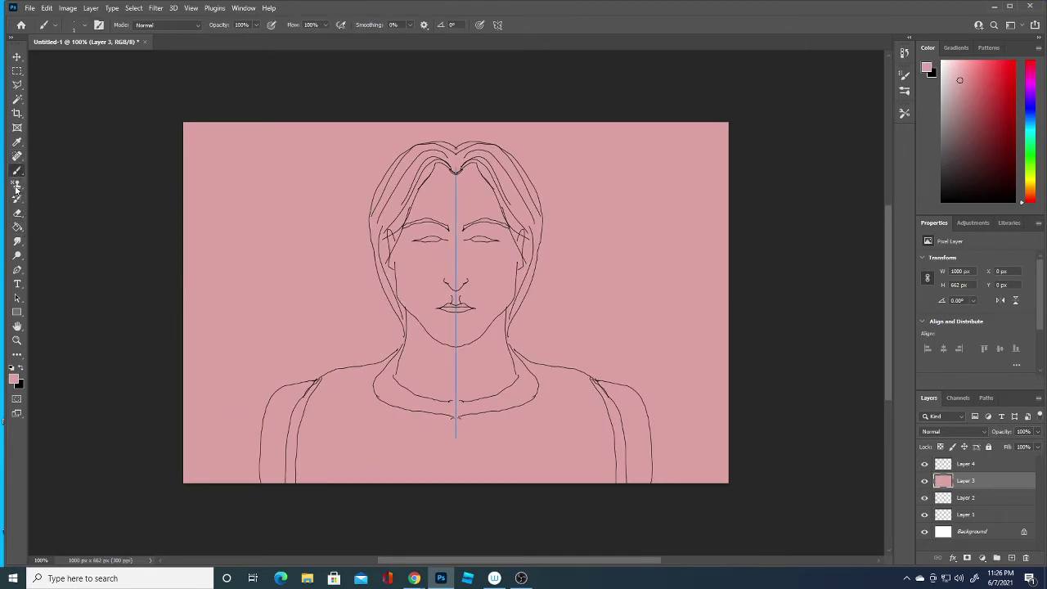
pyautogui.click(13, 378)
pyautogui.write('ffffff')
pyautogui.click(249, 376)
pyautogui.click(987, 463)
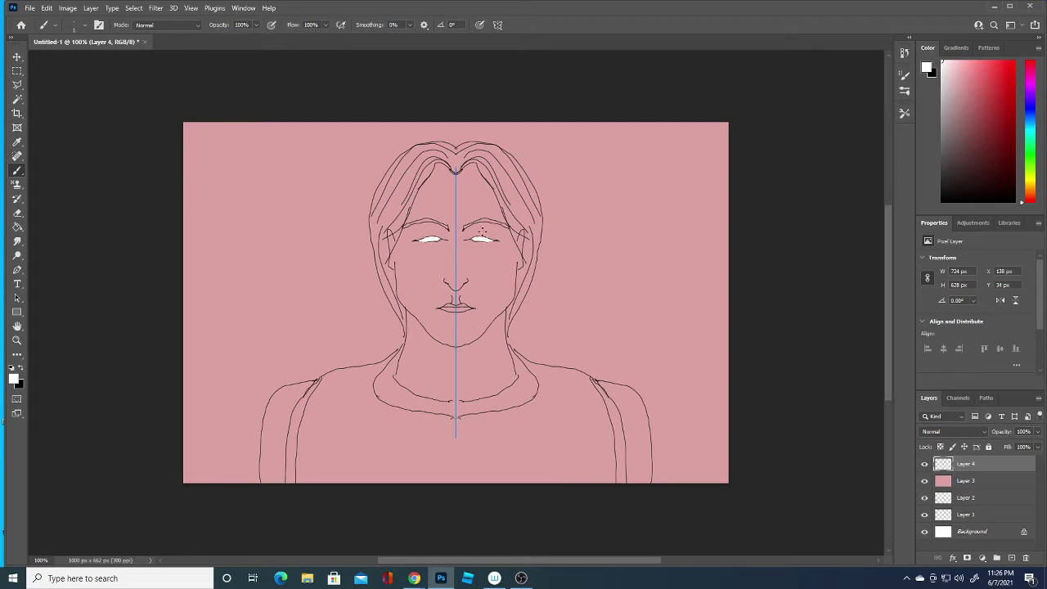
# Add Layer 5 and paint black mirrored pupils into both eyes
pyautogui.click(15, 381)
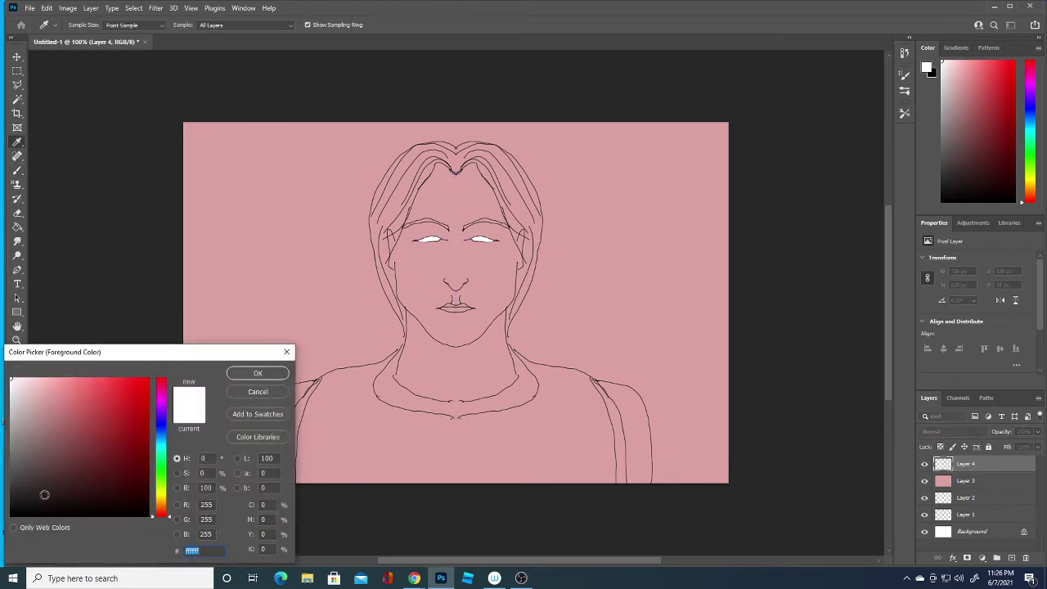
pyautogui.moveTo(30, 501); pyautogui.dragTo(4, 515)
pyautogui.click(252, 373)
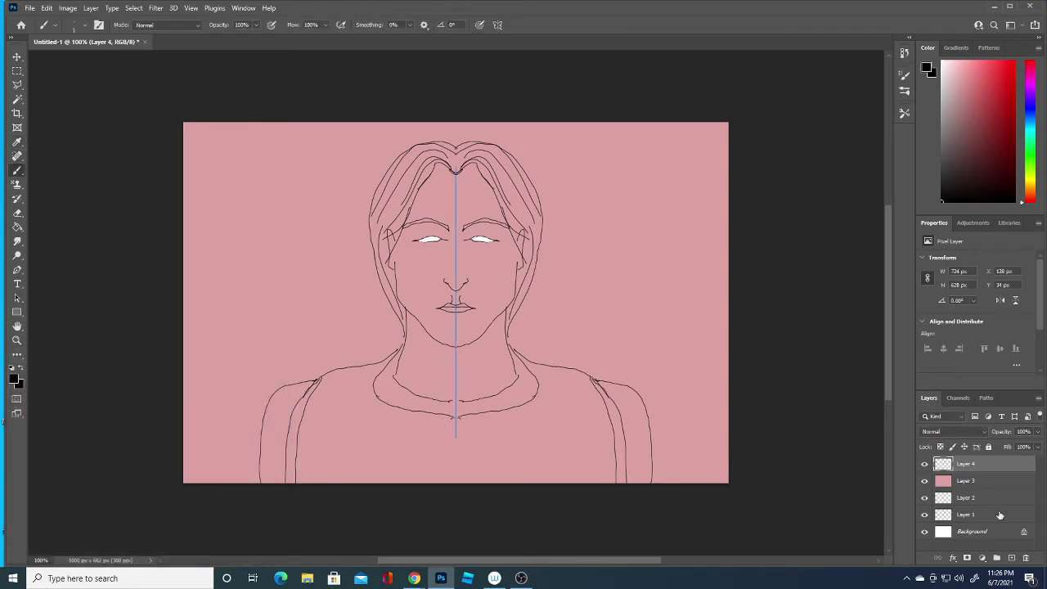
pyautogui.click(1011, 557)
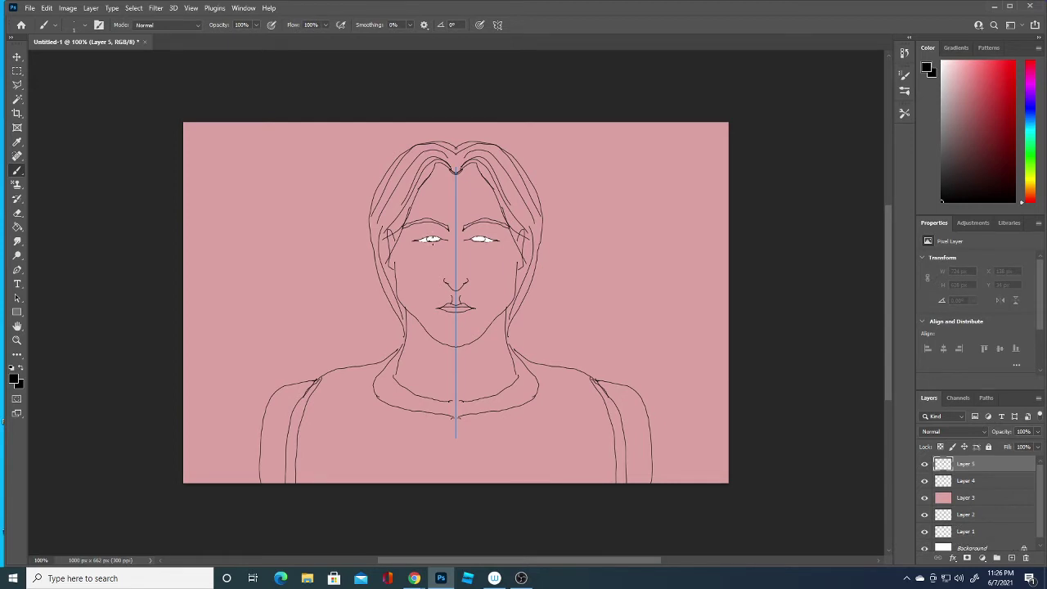
pyautogui.moveTo(431, 238); pyautogui.dragTo(427, 235)
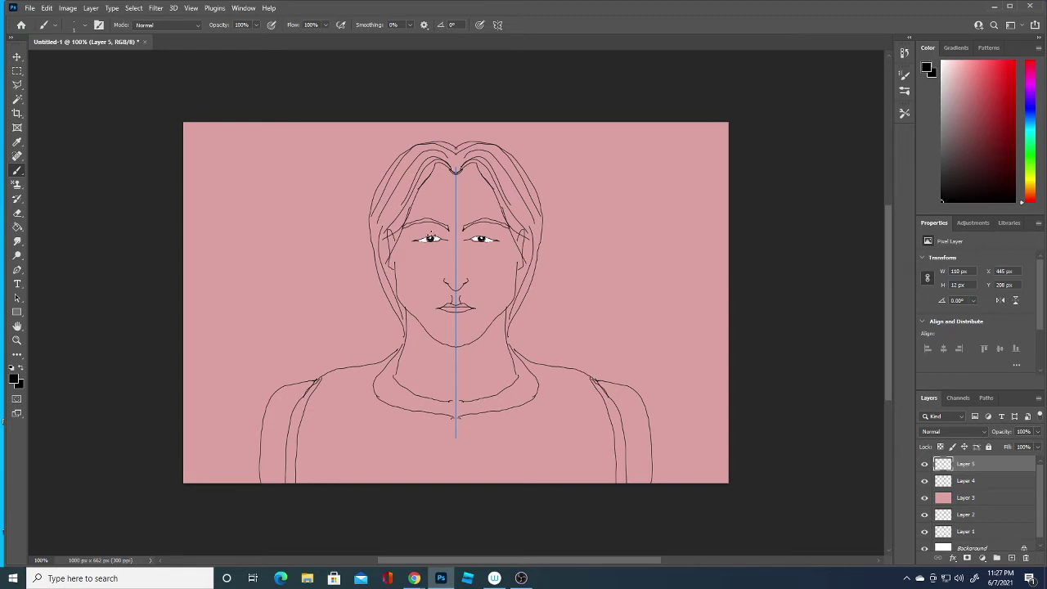
# Add a new layer for the hair and enlarge the brush to 20 px
pyautogui.click(1011, 556)
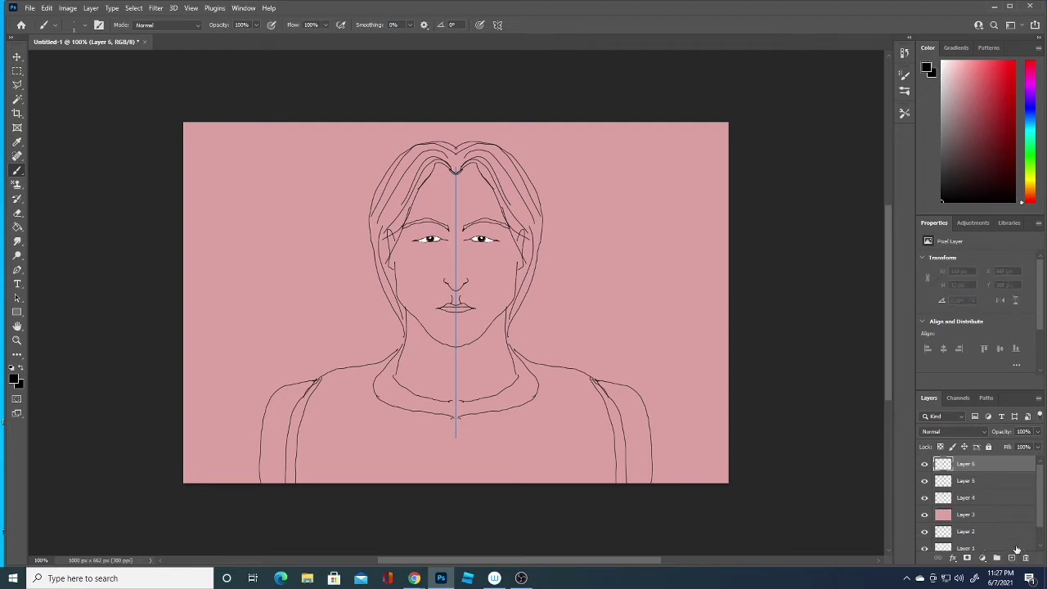
pyautogui.click(85, 29)
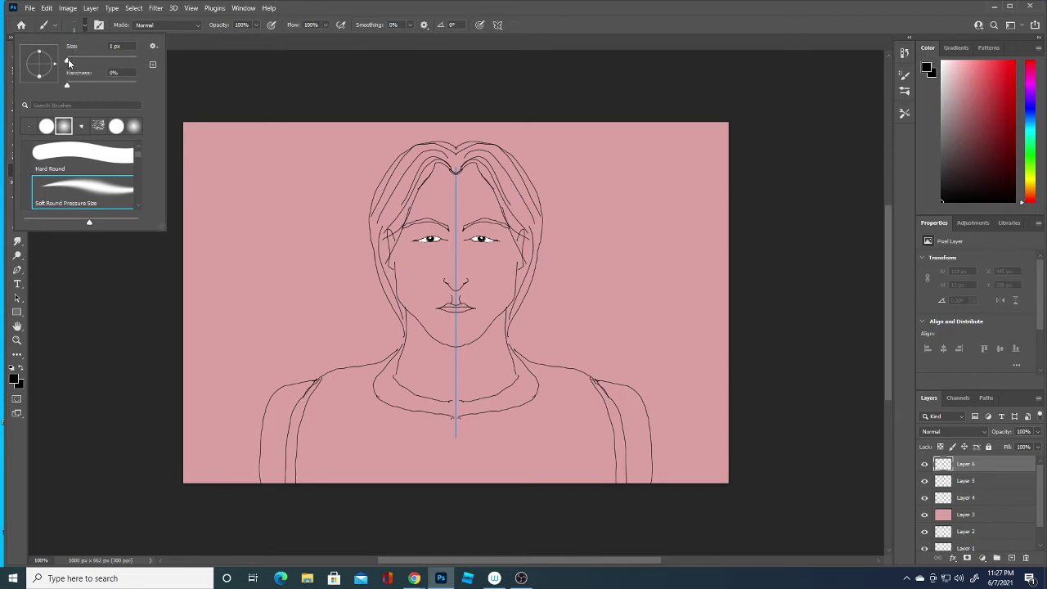
pyautogui.moveTo(69, 63); pyautogui.dragTo(76, 63)
pyautogui.click(187, 64)
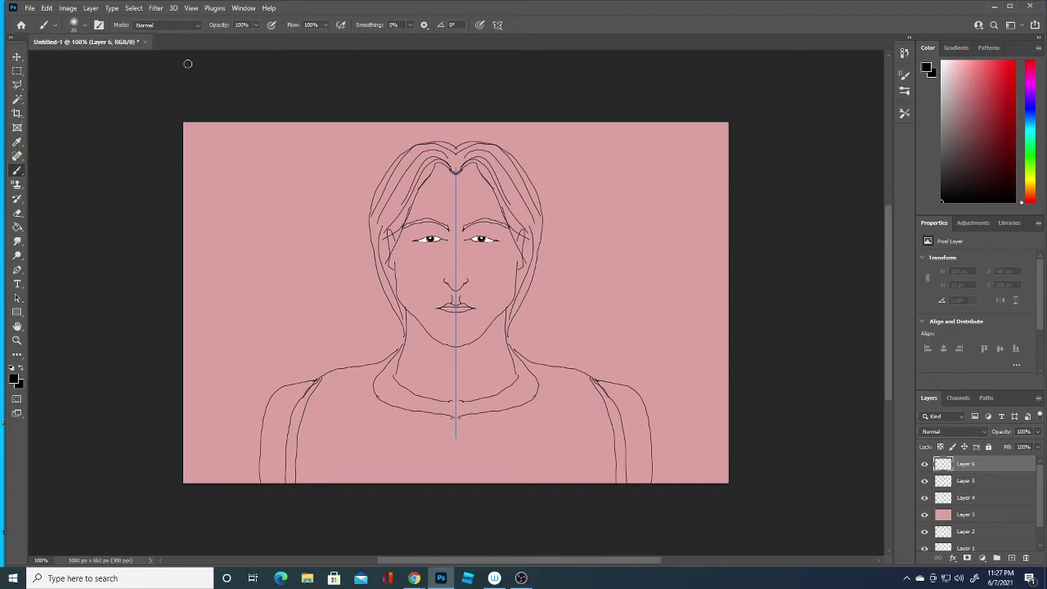
# Pick a deep green and paint hair over the parting and down both sides
pyautogui.click(16, 381)
pyautogui.click(136, 415)
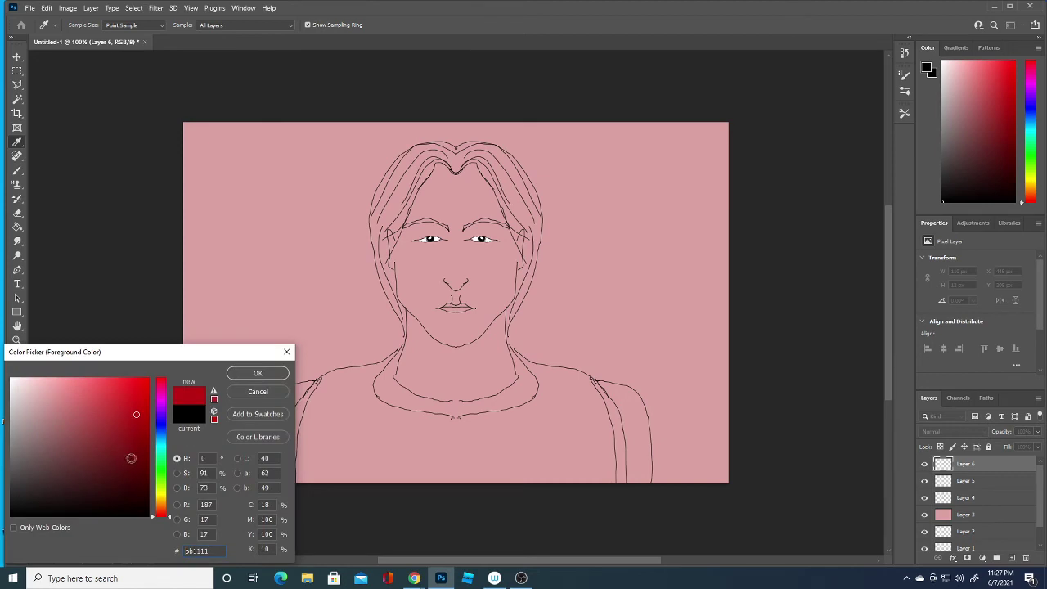
pyautogui.click(103, 386)
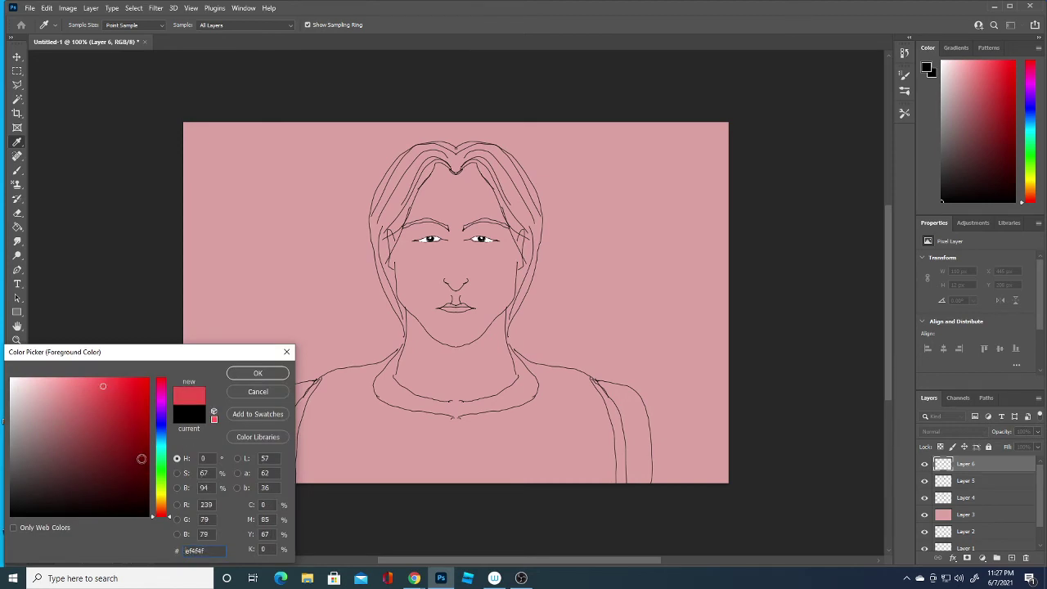
pyautogui.click(160, 474)
pyautogui.moveTo(135, 448); pyautogui.dragTo(123, 461)
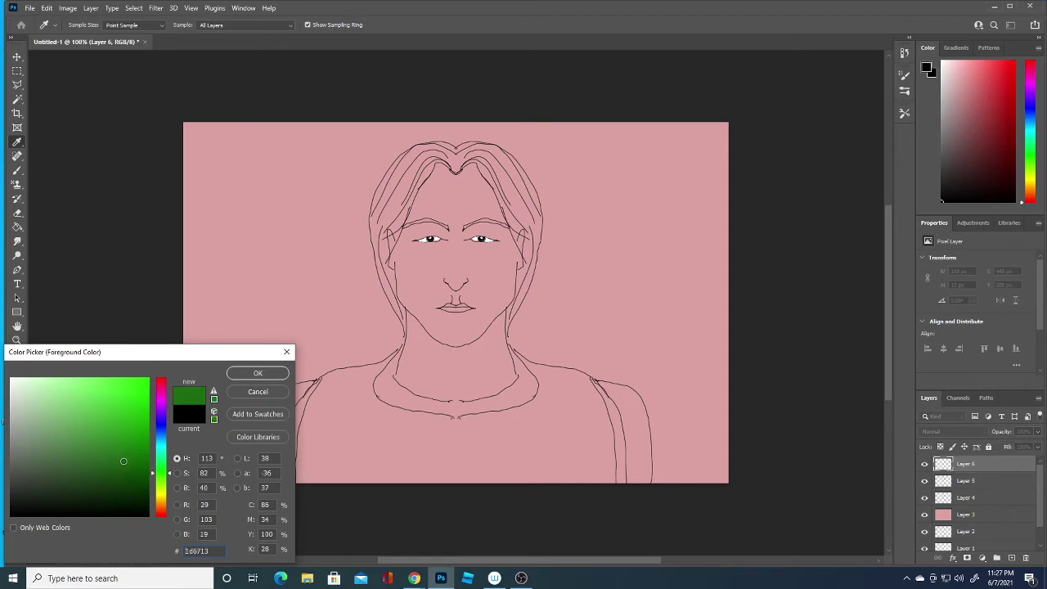
pyautogui.click(248, 375)
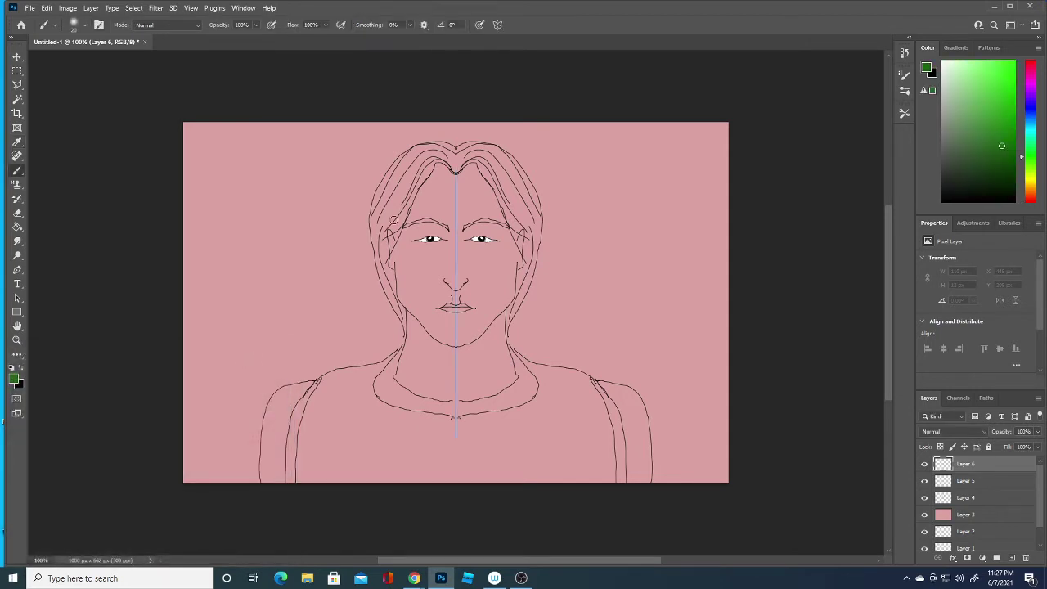
pyautogui.moveTo(396, 229)
pyautogui.mouseDown()
pyautogui.moveTo(430, 162)
pyautogui.moveTo(439, 154)
pyautogui.moveTo(455, 170)
pyautogui.mouseUp()
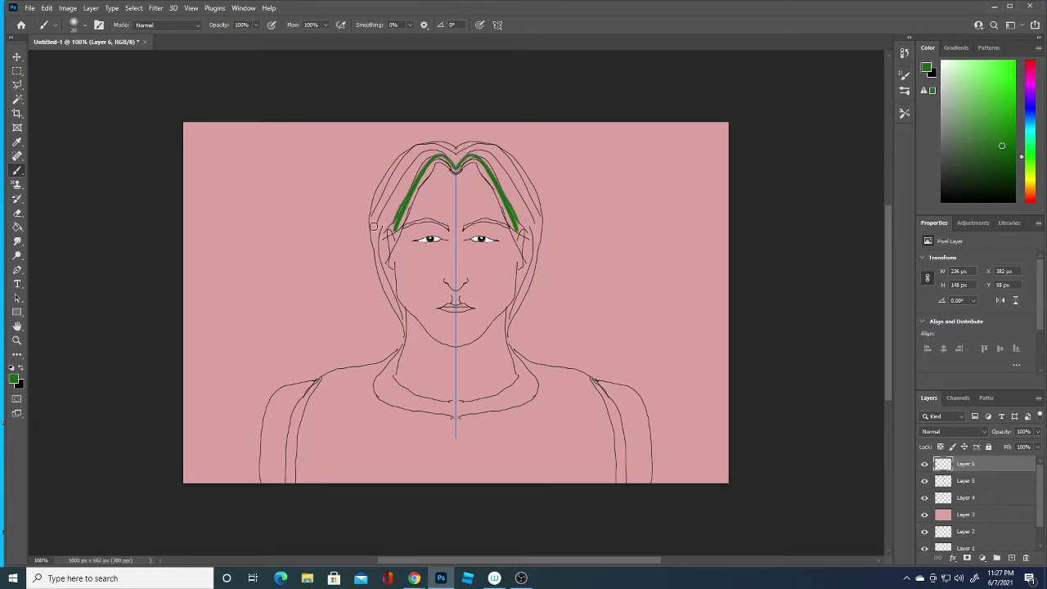
pyautogui.moveTo(373, 226)
pyautogui.mouseDown()
pyautogui.moveTo(421, 157)
pyautogui.moveTo(475, 147)
pyautogui.moveTo(512, 164)
pyautogui.moveTo(540, 218)
pyautogui.mouseUp()
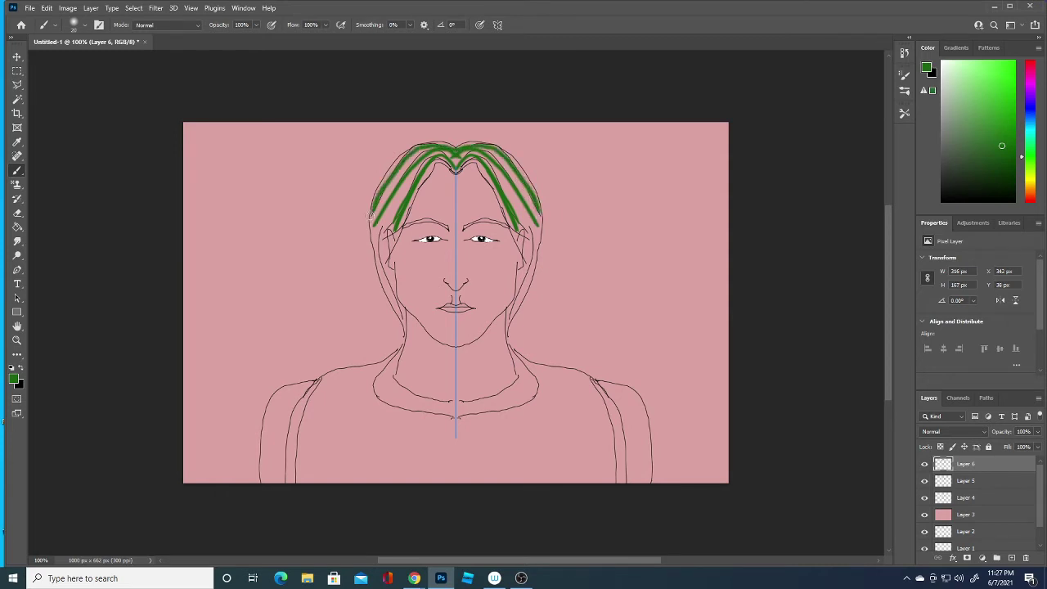
pyautogui.moveTo(370, 215); pyautogui.dragTo(374, 260)
# Switch to lighter greens and add mirrored strands running up toward the parting
pyautogui.click(14, 381)
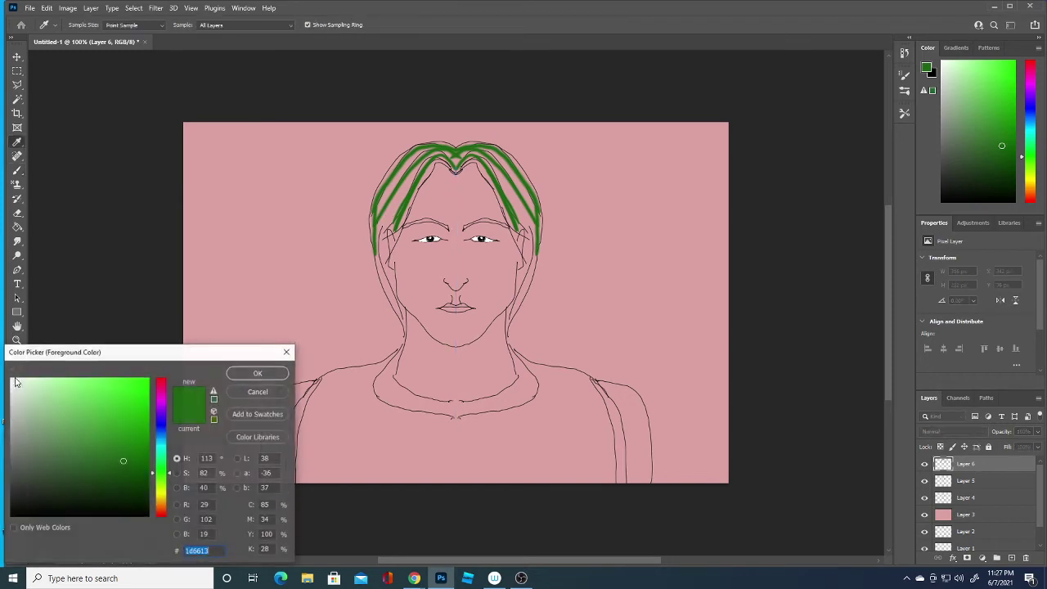
pyautogui.click(120, 446)
pyautogui.click(257, 373)
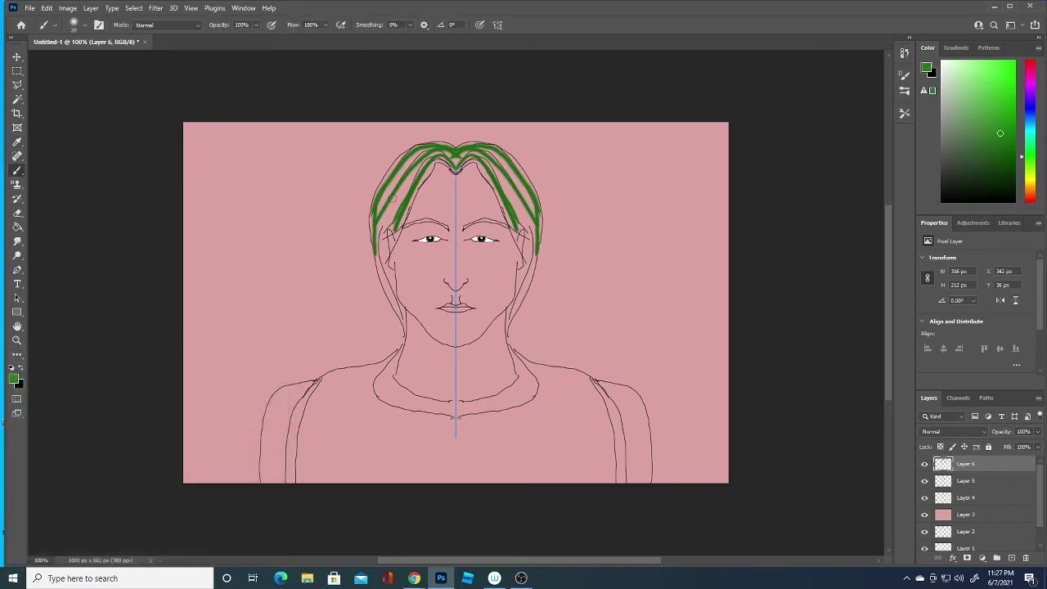
pyautogui.moveTo(396, 209); pyautogui.dragTo(440, 152)
pyautogui.moveTo(373, 232); pyautogui.dragTo(440, 150)
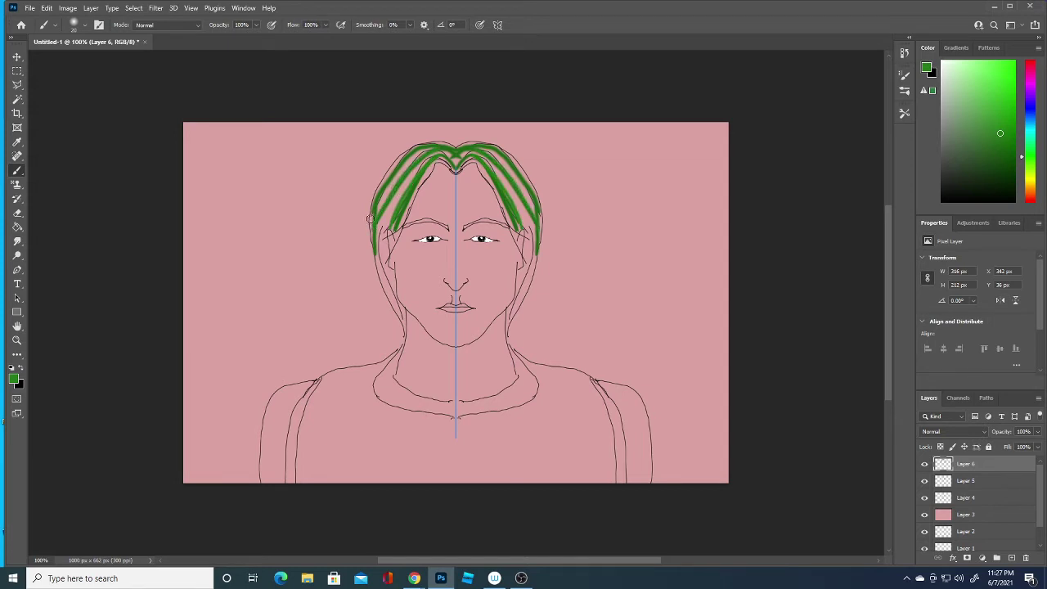
pyautogui.moveTo(371, 219)
pyautogui.mouseDown()
pyautogui.moveTo(402, 168)
pyautogui.moveTo(434, 146)
pyautogui.mouseUp()
pyautogui.click(14, 381)
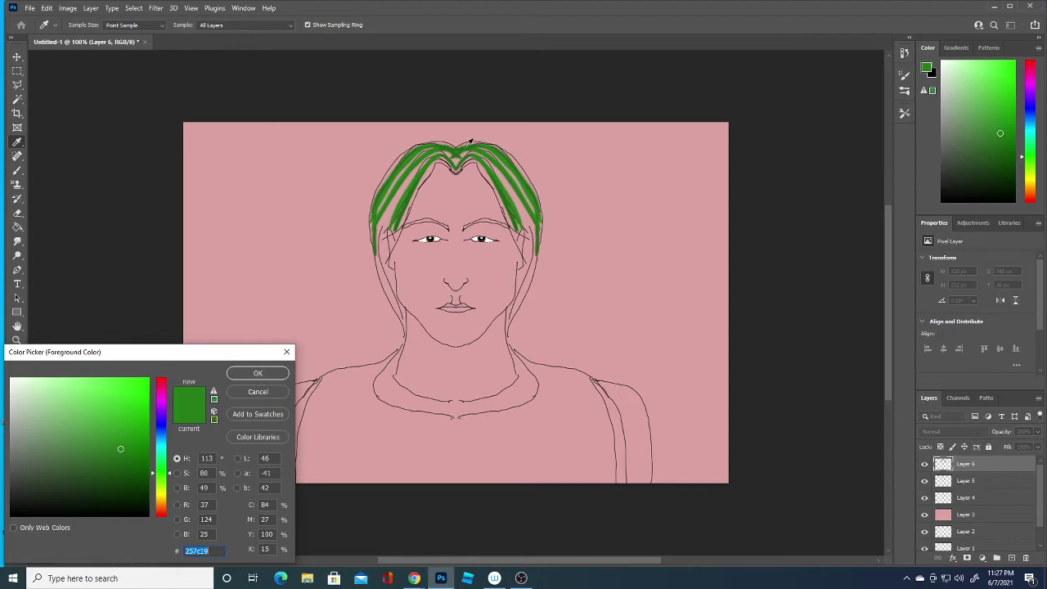
pyautogui.click(120, 435)
pyautogui.click(255, 372)
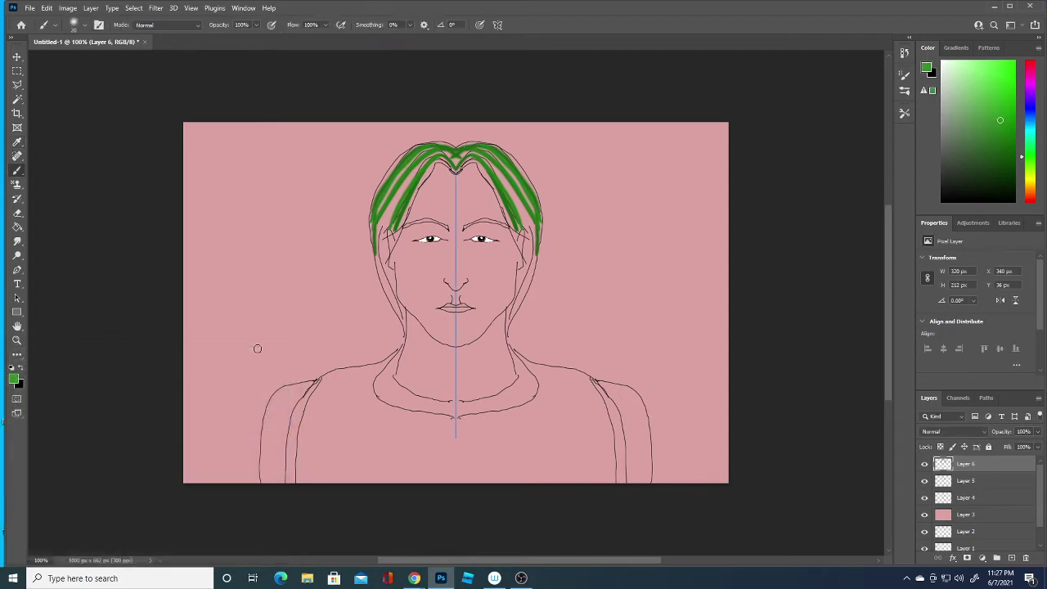
pyautogui.moveTo(471, 153)
pyautogui.mouseDown()
pyautogui.moveTo(514, 192)
pyautogui.moveTo(529, 224)
pyautogui.mouseUp()
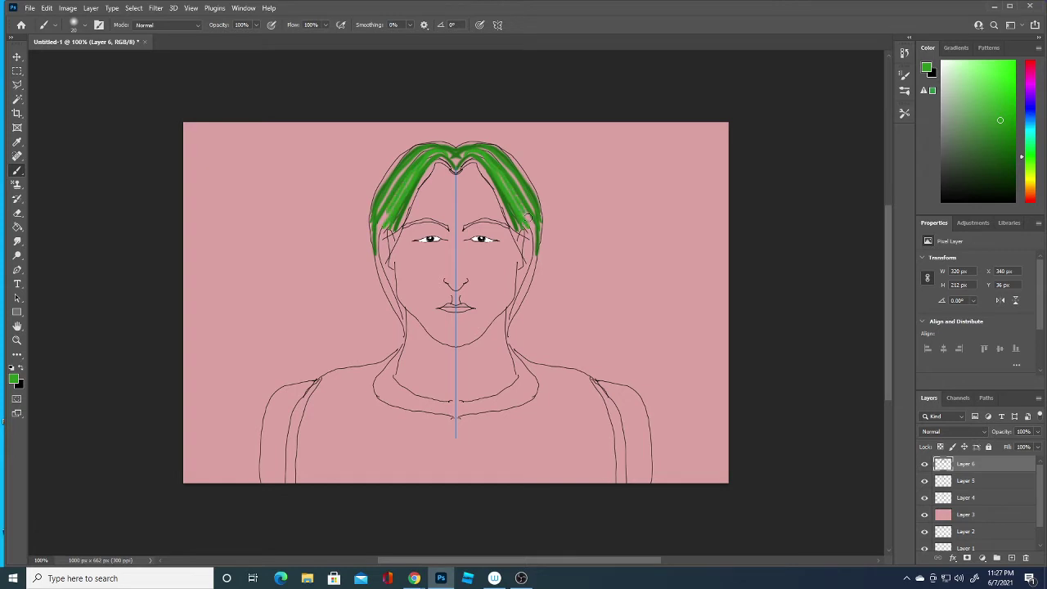
# Add a dark green strand, then light green strands lengthening the hair toward the jaw
pyautogui.click(14, 381)
pyautogui.click(131, 454)
pyautogui.click(250, 370)
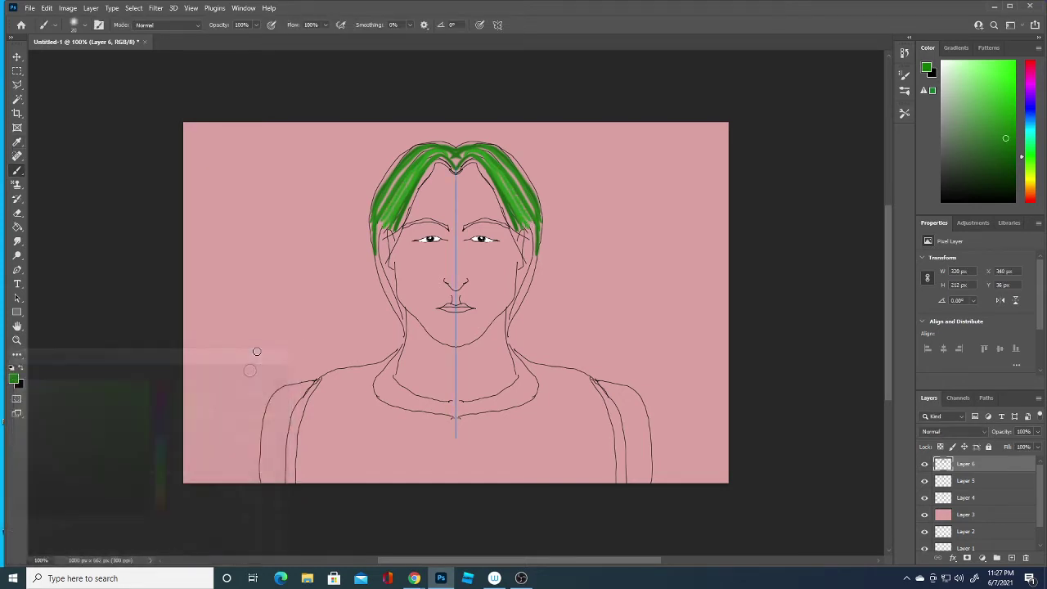
pyautogui.moveTo(395, 237); pyautogui.dragTo(458, 170)
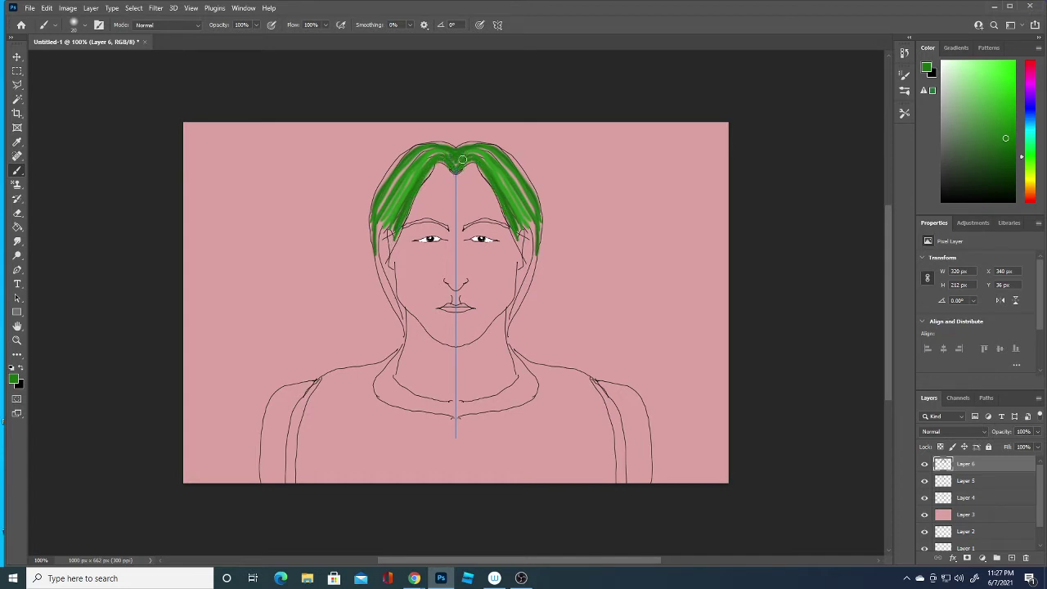
pyautogui.click(13, 377)
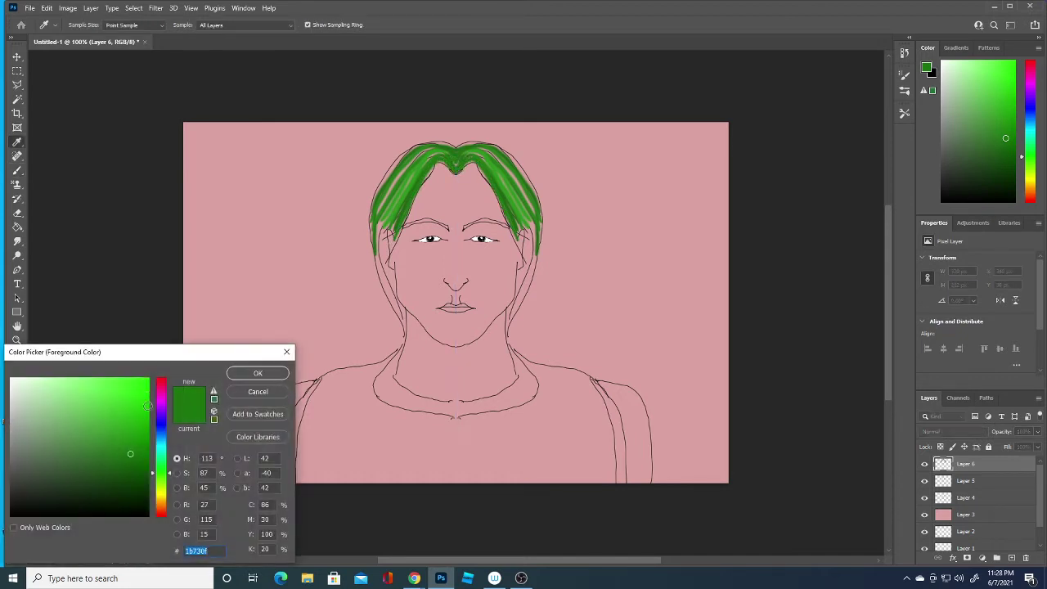
pyautogui.click(132, 427)
pyautogui.click(257, 374)
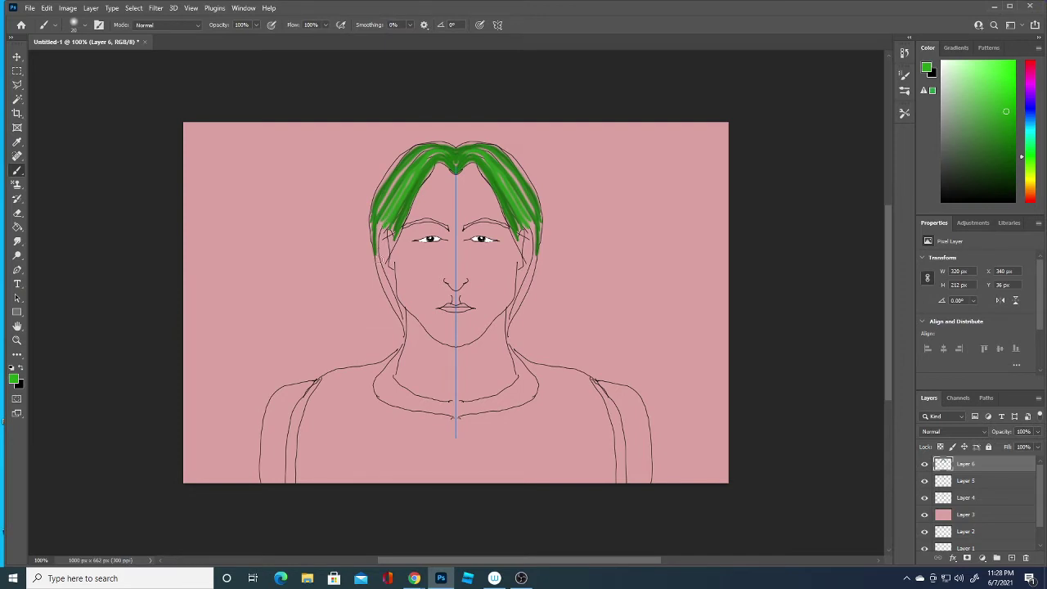
pyautogui.moveTo(535, 250); pyautogui.dragTo(513, 182)
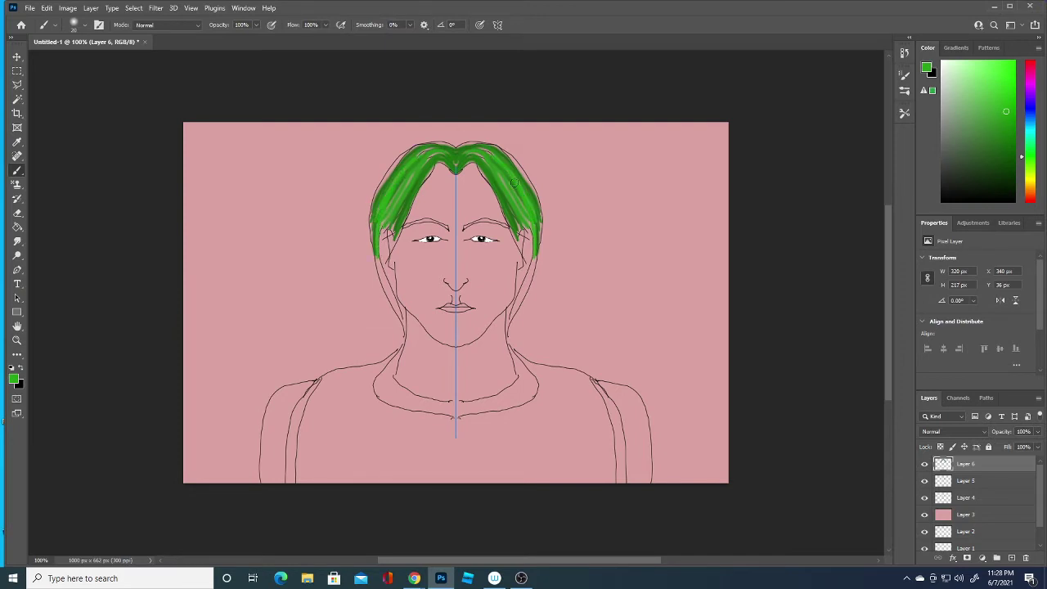
pyautogui.moveTo(529, 236)
pyautogui.mouseDown()
pyautogui.moveTo(524, 277)
pyautogui.moveTo(527, 257)
pyautogui.mouseUp()
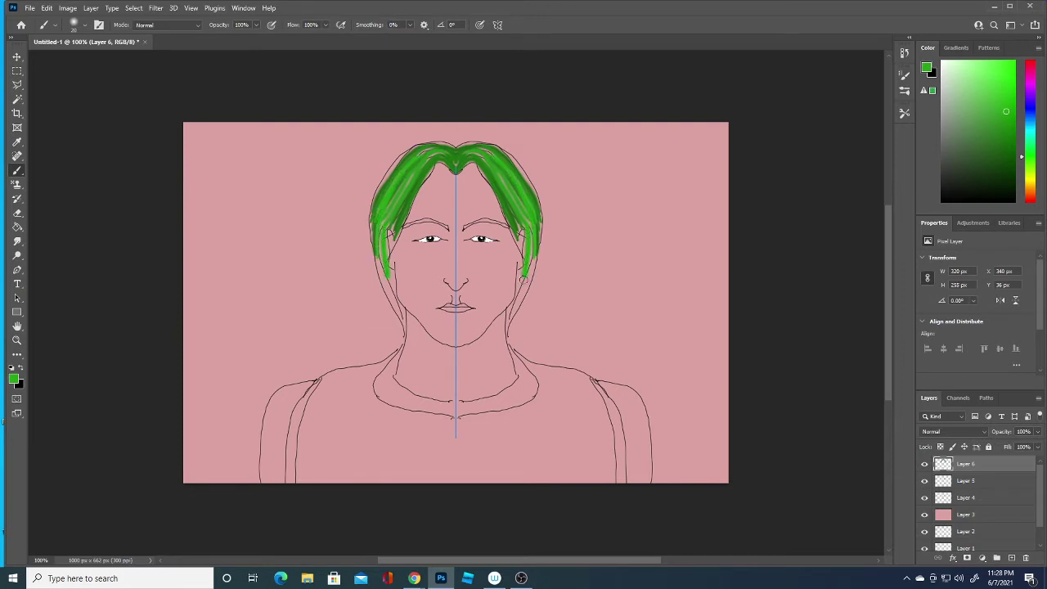
pyautogui.moveTo(508, 323); pyautogui.dragTo(532, 234)
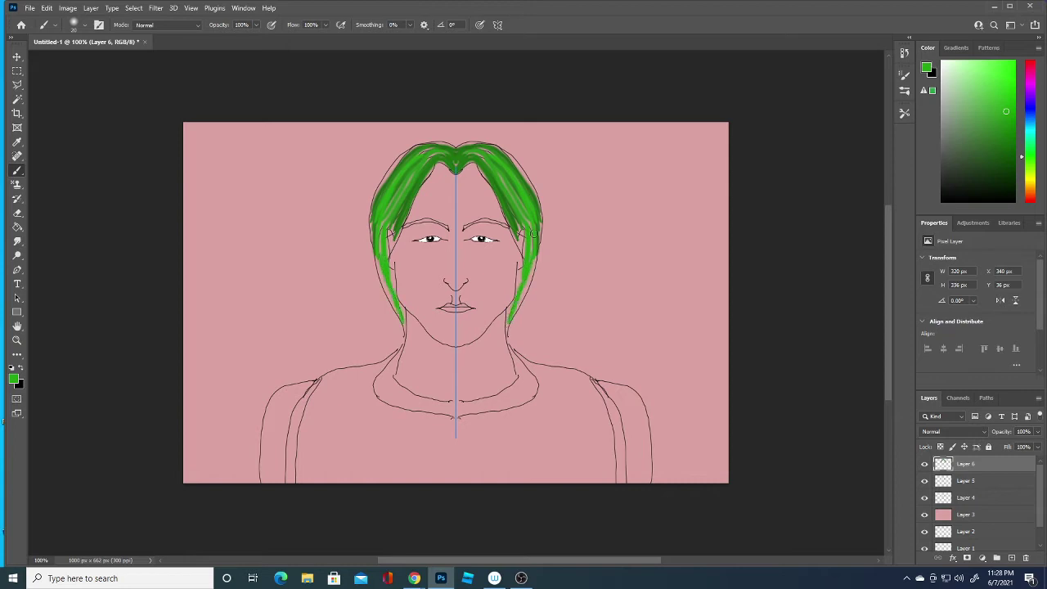
pyautogui.click(13, 378)
# Shade the lower strands, outer edges and top of the hair with darker greens
pyautogui.click(140, 446)
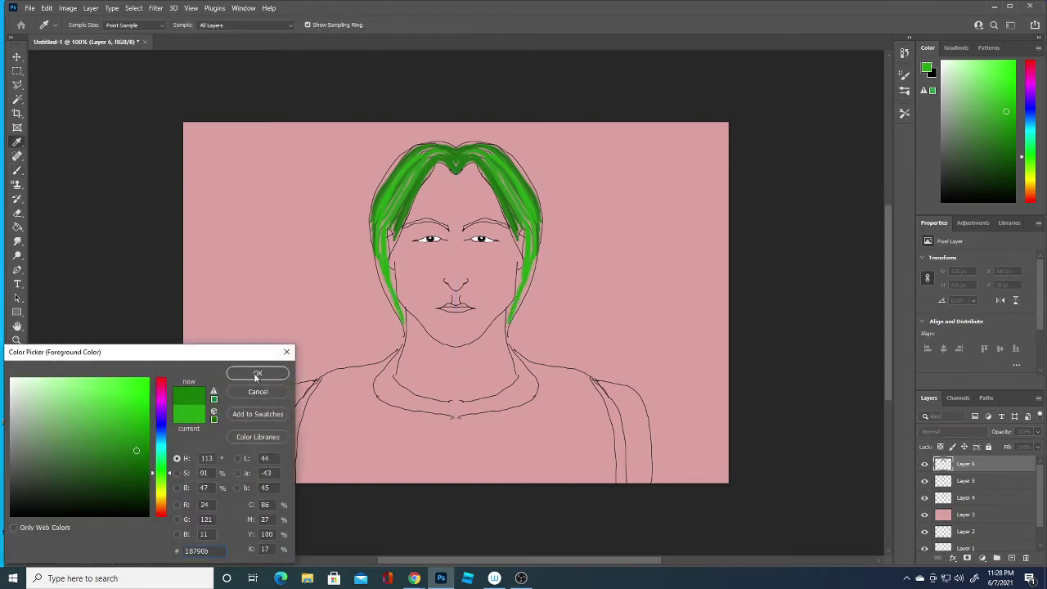
pyautogui.click(257, 372)
pyautogui.moveTo(404, 329); pyautogui.dragTo(374, 254)
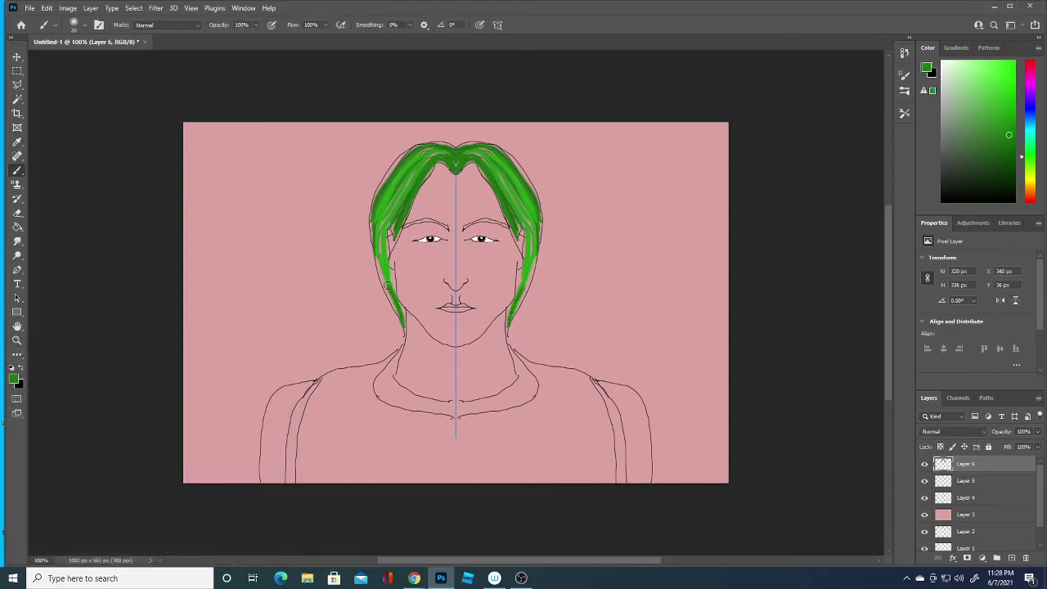
pyautogui.moveTo(509, 319); pyautogui.dragTo(539, 242)
pyautogui.click(14, 377)
pyautogui.click(136, 457)
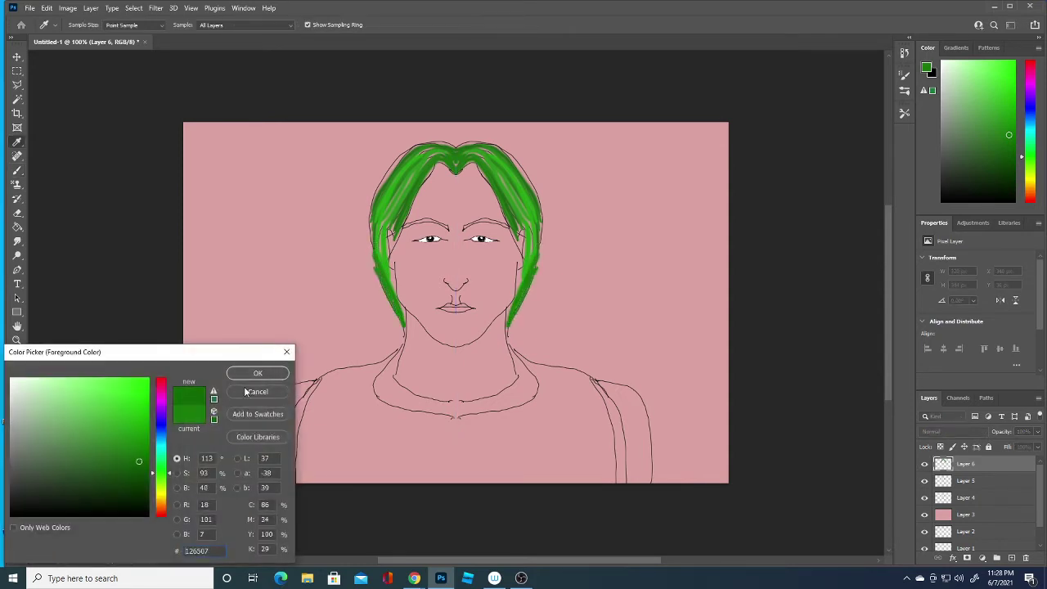
pyautogui.click(250, 374)
pyautogui.moveTo(402, 320); pyautogui.dragTo(391, 278)
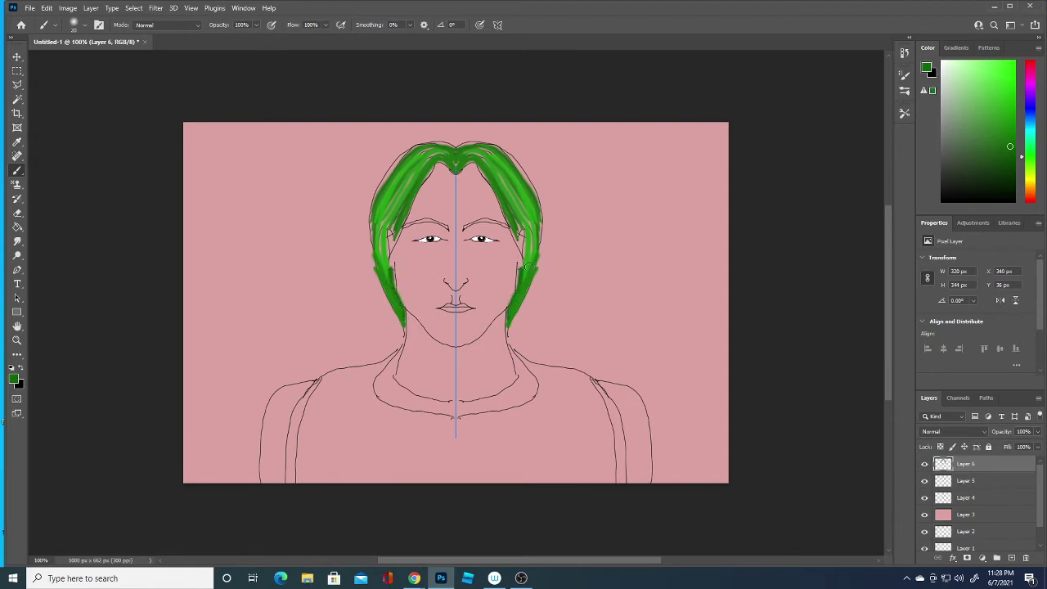
pyautogui.moveTo(530, 256); pyautogui.dragTo(533, 219)
pyautogui.moveTo(534, 270)
pyautogui.mouseDown()
pyautogui.moveTo(540, 204)
pyautogui.moveTo(516, 163)
pyautogui.mouseUp()
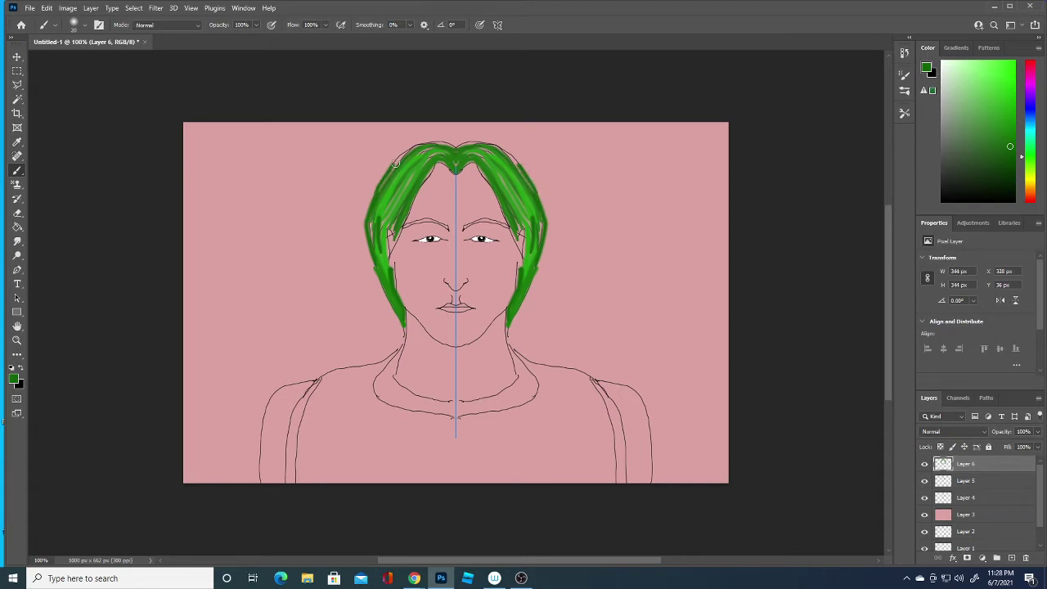
pyautogui.moveTo(392, 169); pyautogui.dragTo(419, 145)
# Add lighter green strokes along the hair edges, the top and up to the parting
pyautogui.click(15, 378)
pyautogui.click(126, 449)
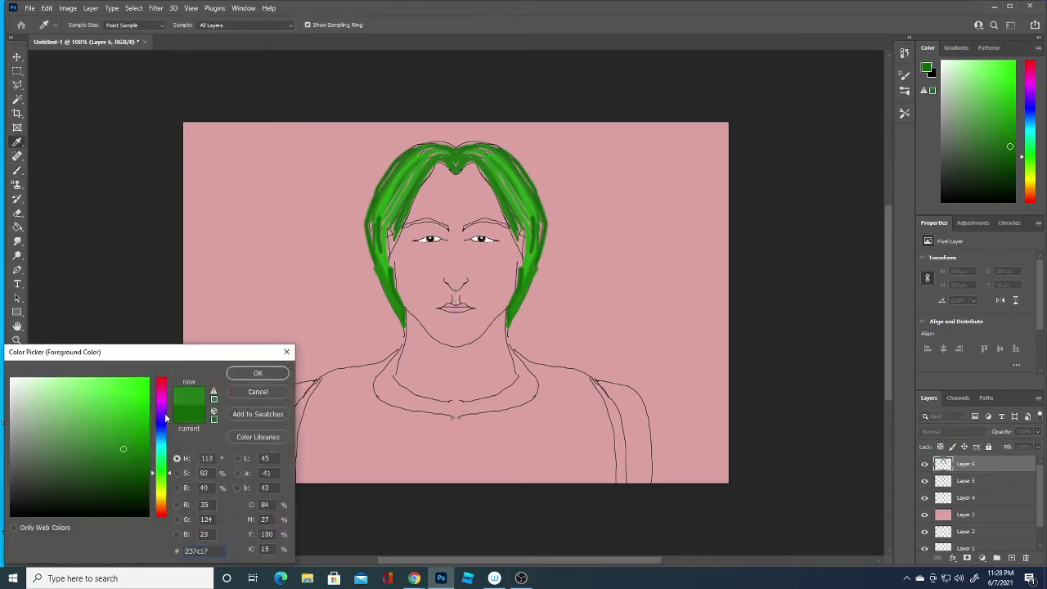
pyautogui.click(259, 371)
pyautogui.moveTo(372, 238)
pyautogui.mouseDown()
pyautogui.moveTo(384, 194)
pyautogui.moveTo(417, 174)
pyautogui.mouseUp()
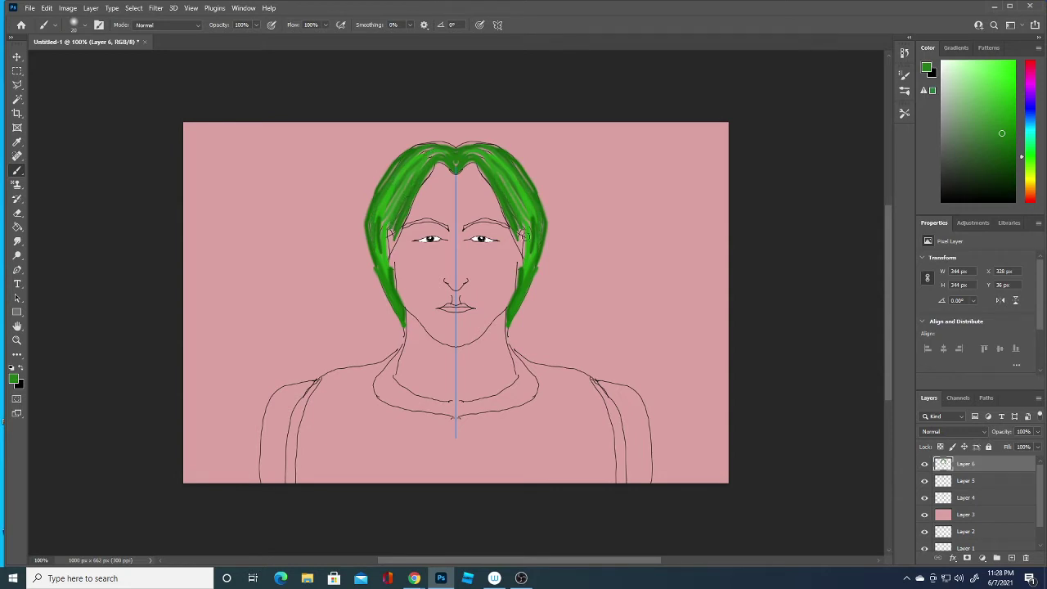
pyautogui.moveTo(525, 260); pyautogui.dragTo(521, 221)
pyautogui.moveTo(463, 149)
pyautogui.mouseDown()
pyautogui.moveTo(485, 141)
pyautogui.moveTo(511, 152)
pyautogui.moveTo(534, 202)
pyautogui.mouseUp()
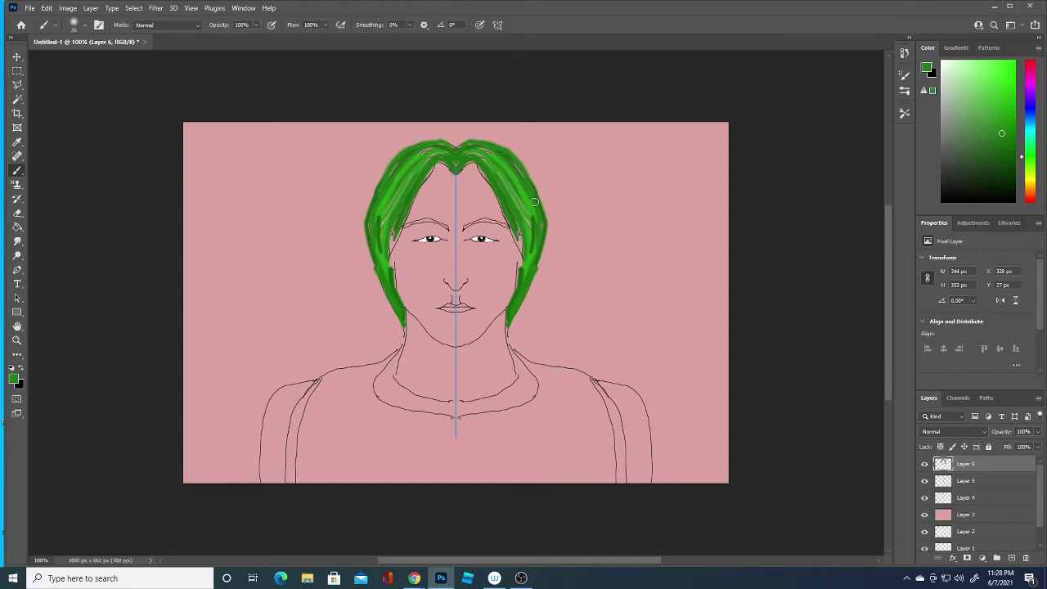
pyautogui.click(14, 377)
pyautogui.click(119, 433)
pyautogui.click(238, 379)
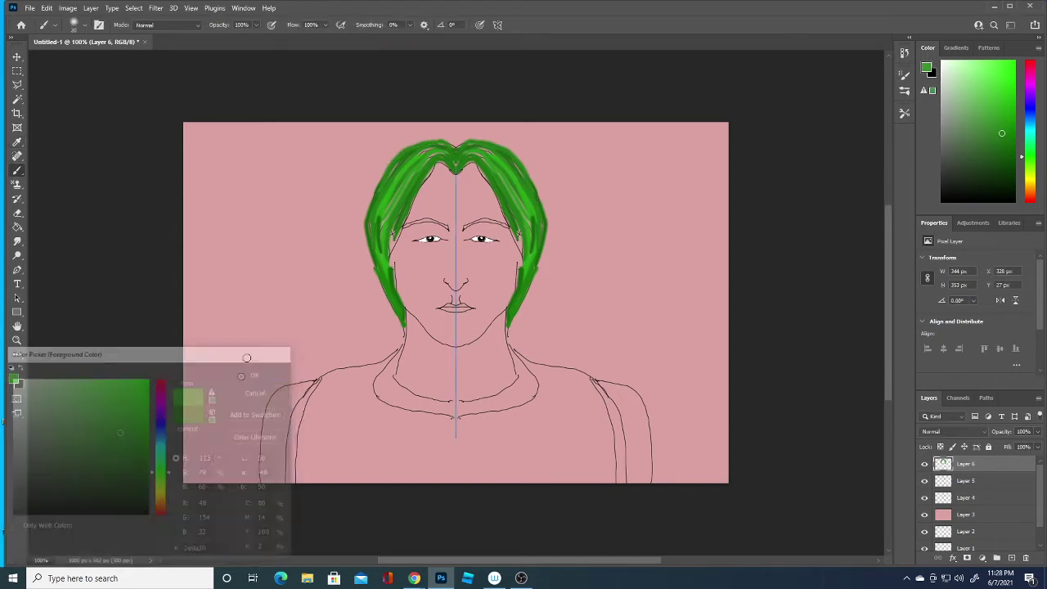
pyautogui.moveTo(391, 243)
pyautogui.mouseDown()
pyautogui.moveTo(439, 164)
pyautogui.moveTo(456, 171)
pyautogui.mouseUp()
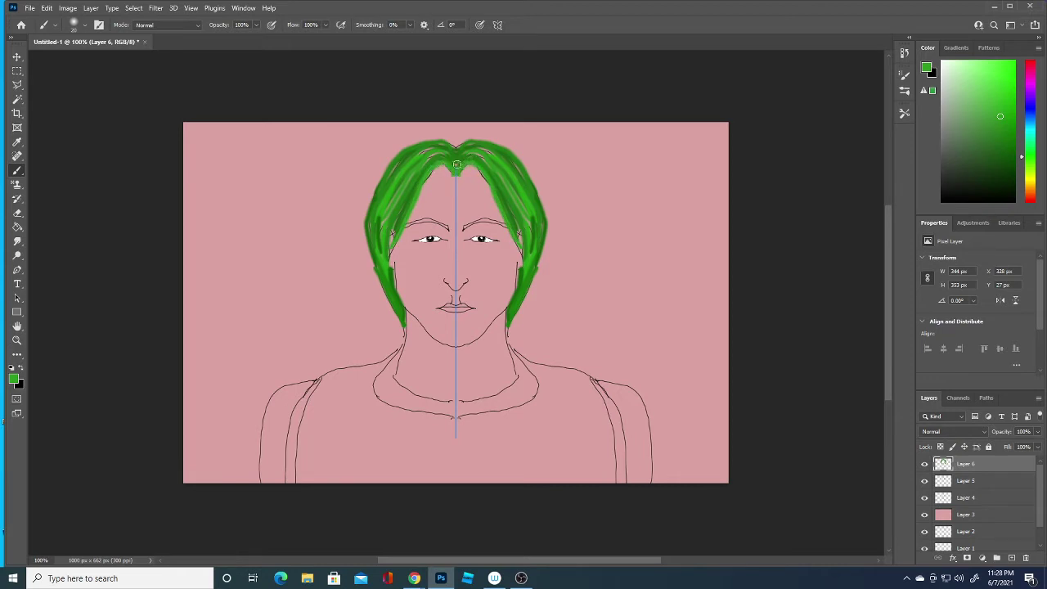
# Paint darker green strokes up to the parting and down the hair's sides
pyautogui.click(13, 378)
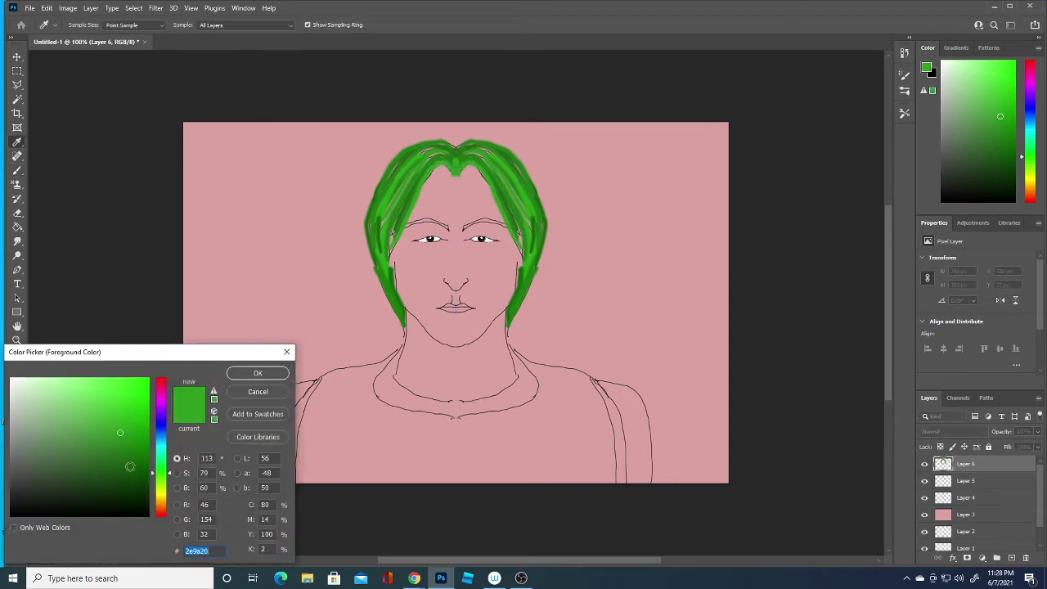
pyautogui.click(130, 467)
pyautogui.click(241, 374)
pyautogui.moveTo(389, 237)
pyautogui.mouseDown()
pyautogui.moveTo(401, 187)
pyautogui.moveTo(440, 150)
pyautogui.moveTo(500, 162)
pyautogui.moveTo(490, 167)
pyautogui.moveTo(513, 172)
pyautogui.moveTo(532, 230)
pyautogui.moveTo(522, 274)
pyautogui.mouseUp()
pyautogui.moveTo(512, 226); pyautogui.dragTo(522, 254)
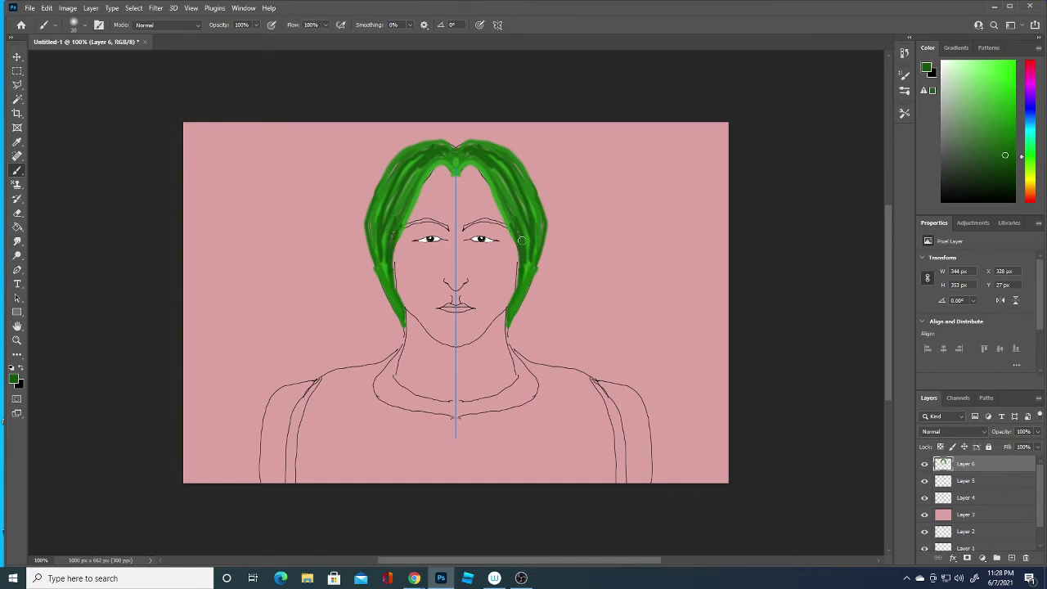
pyautogui.moveTo(395, 231); pyautogui.dragTo(394, 262)
pyautogui.click(14, 379)
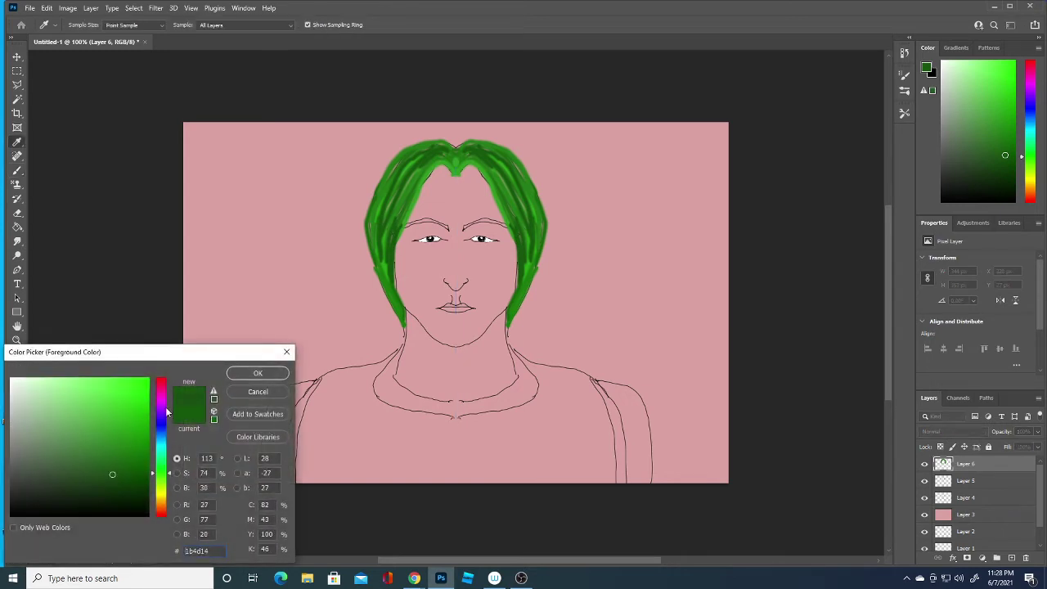
# Darken the top centre and left strands in dark green, extending the lower hair edges
pyautogui.click(235, 381)
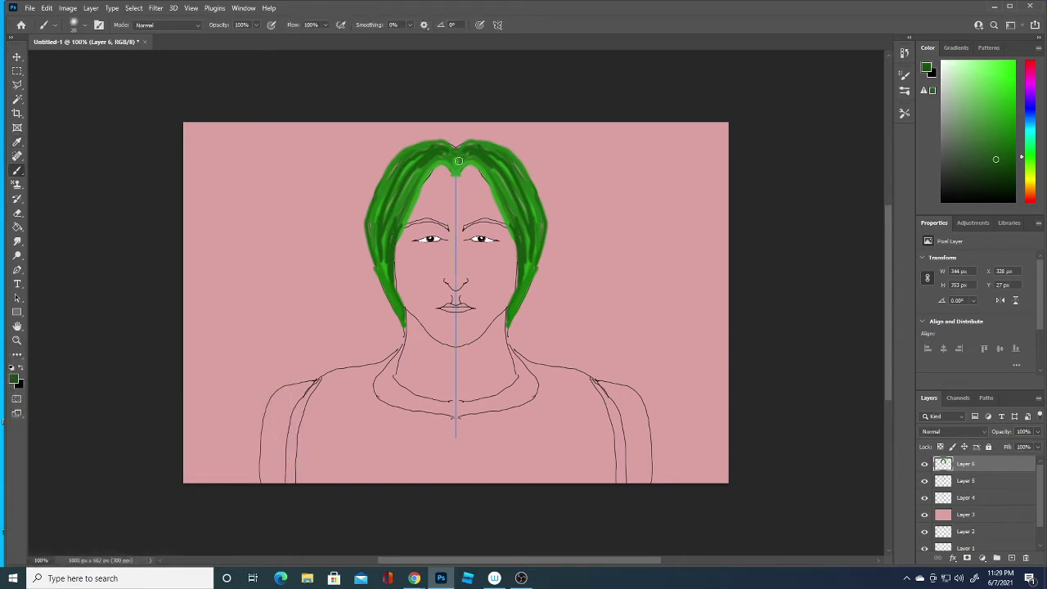
pyautogui.moveTo(459, 161)
pyautogui.mouseDown()
pyautogui.moveTo(457, 146)
pyautogui.moveTo(535, 199)
pyautogui.mouseUp()
pyautogui.moveTo(395, 222); pyautogui.dragTo(417, 168)
pyautogui.moveTo(371, 253); pyautogui.dragTo(391, 165)
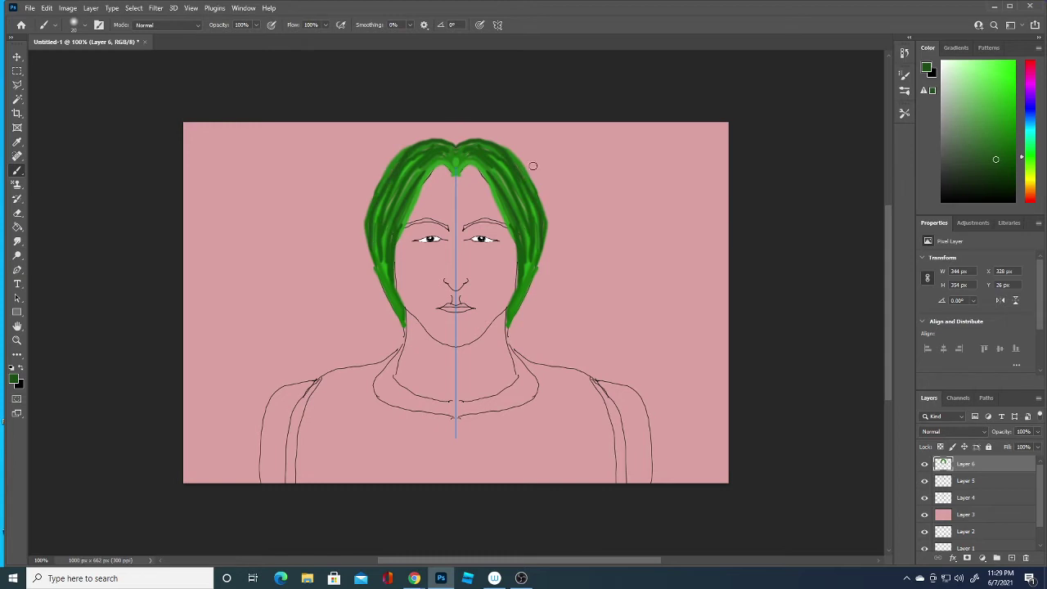
pyautogui.moveTo(515, 299); pyautogui.dragTo(517, 252)
pyautogui.moveTo(509, 311)
pyautogui.mouseDown()
pyautogui.moveTo(506, 331)
pyautogui.moveTo(517, 284)
pyautogui.mouseUp()
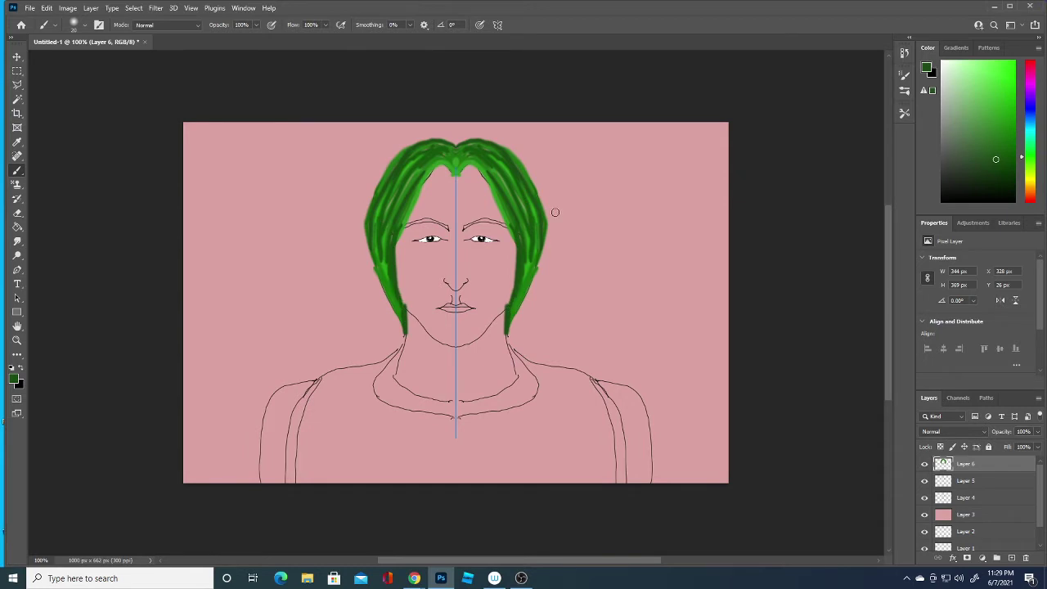
# Add brighter green strokes up the hair, at the right tip and along the outer edge
pyautogui.click(13, 379)
pyautogui.moveTo(129, 472); pyautogui.dragTo(121, 451)
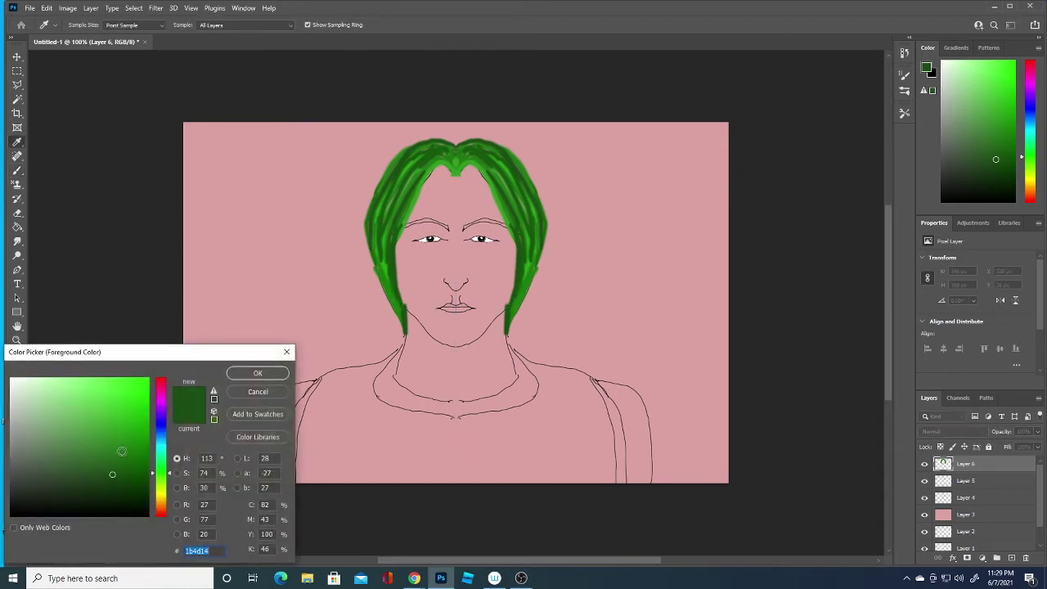
pyautogui.click(251, 372)
pyautogui.moveTo(392, 286)
pyautogui.mouseDown()
pyautogui.moveTo(389, 245)
pyautogui.moveTo(413, 187)
pyautogui.mouseUp()
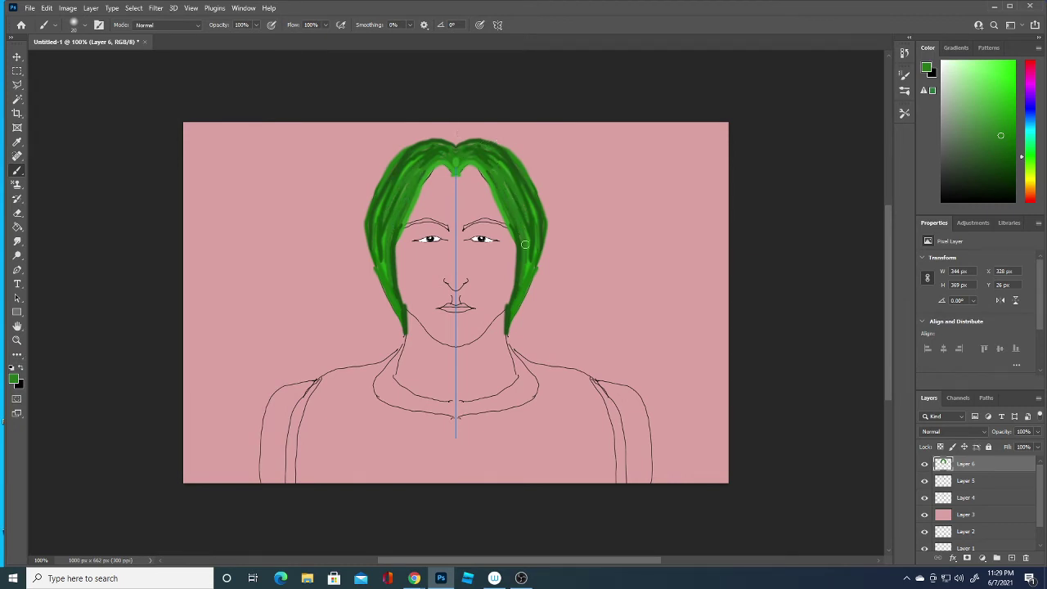
pyautogui.moveTo(508, 315); pyautogui.dragTo(519, 278)
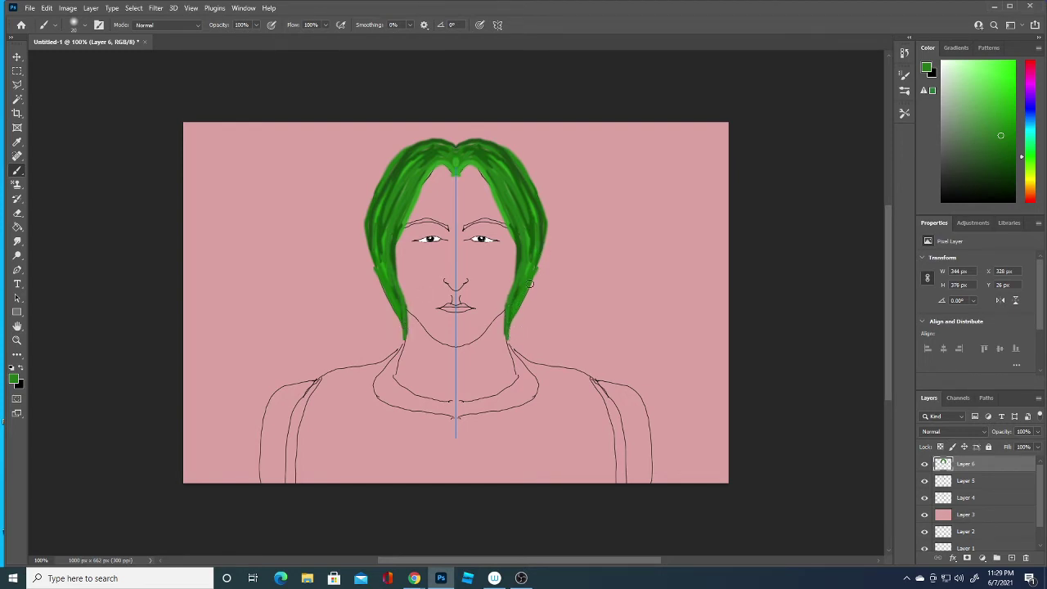
pyautogui.moveTo(530, 284); pyautogui.dragTo(551, 201)
# Brush a darker green over the parting and sides of the hair
pyautogui.click(13, 380)
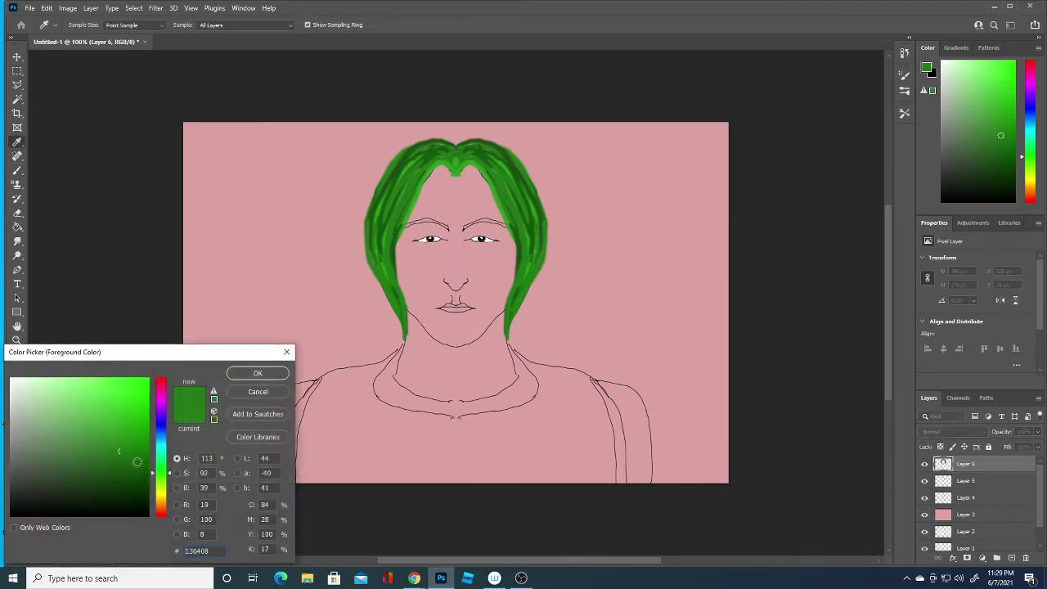
pyautogui.click(135, 462)
pyautogui.click(250, 369)
pyautogui.moveTo(460, 174)
pyautogui.mouseDown()
pyautogui.moveTo(481, 170)
pyautogui.moveTo(525, 241)
pyautogui.moveTo(493, 175)
pyautogui.mouseUp()
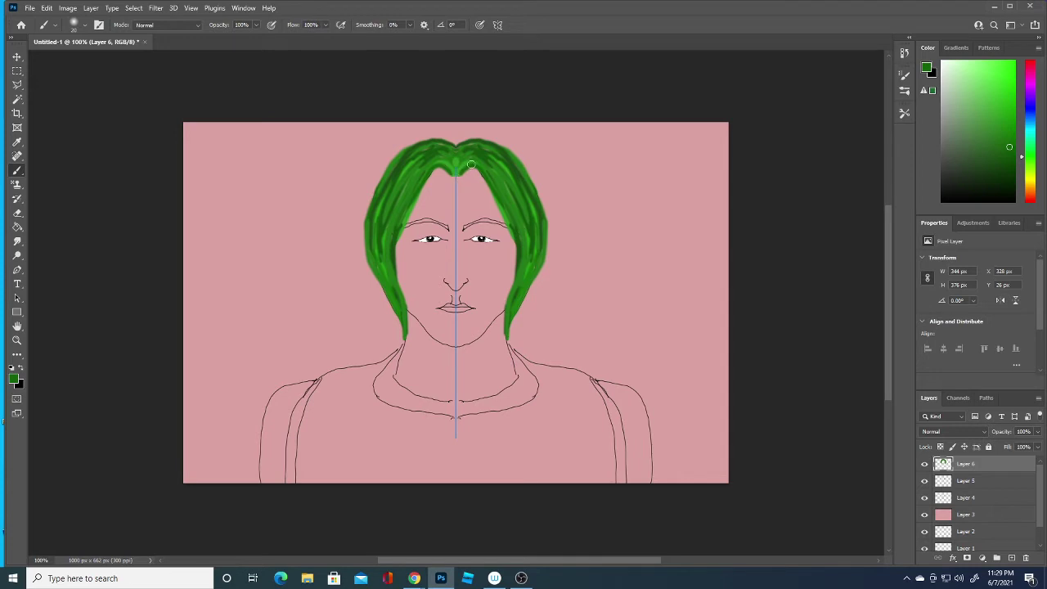
# Set the brush to 3 px and paint thin strands beside the hair parting
pyautogui.click(85, 24)
pyautogui.write('3')
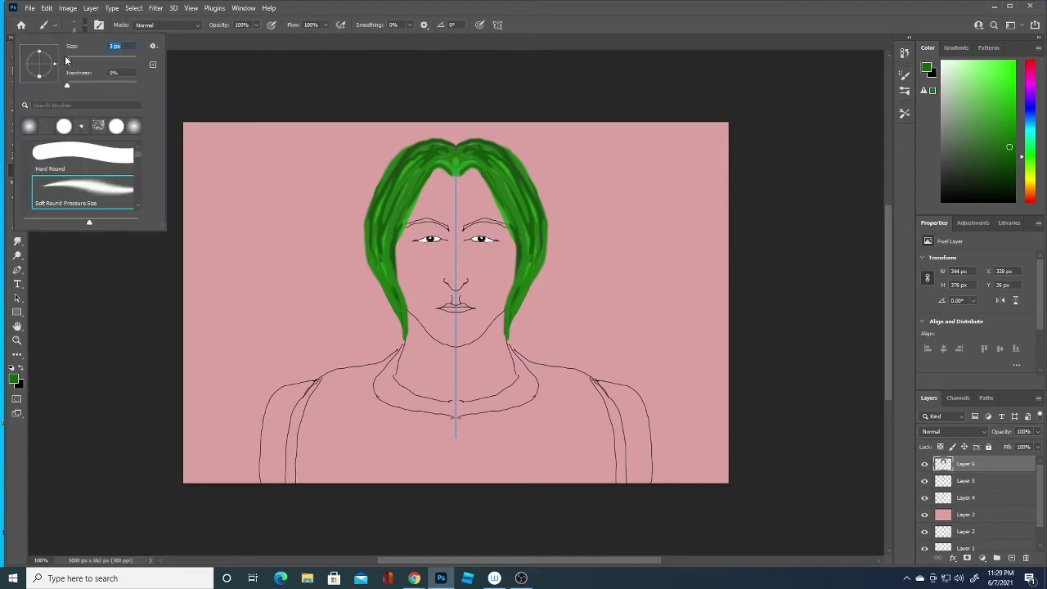
pyautogui.press('Return')
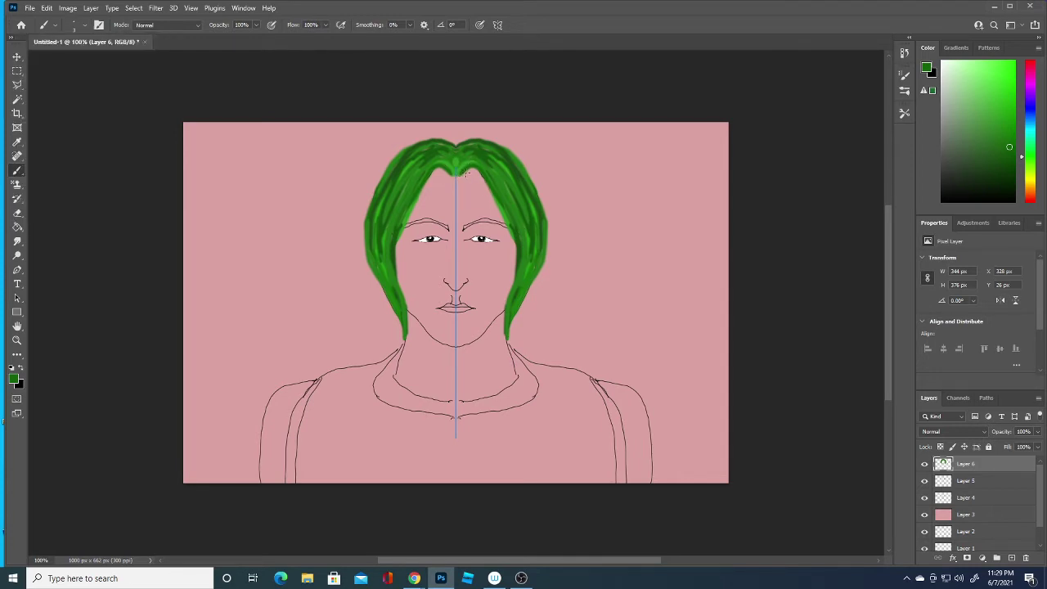
pyautogui.moveTo(466, 173); pyautogui.dragTo(489, 196)
pyautogui.moveTo(427, 182); pyautogui.dragTo(419, 214)
pyautogui.moveTo(494, 218); pyautogui.dragTo(488, 194)
# Choose a dark green, then undo the accidental rectangle drawn over the left hair
pyautogui.click(13, 378)
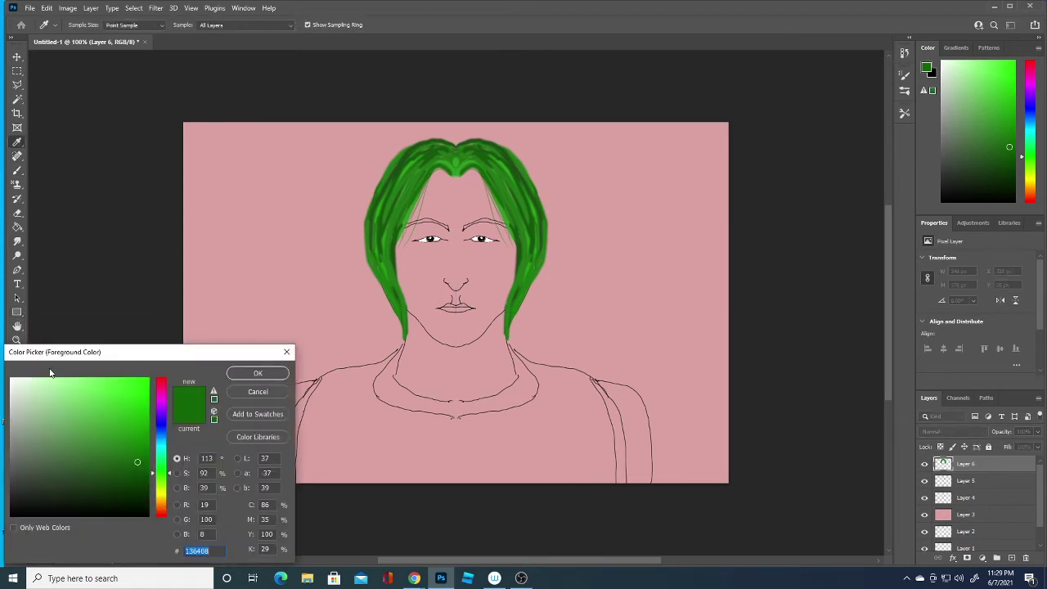
pyautogui.click(255, 374)
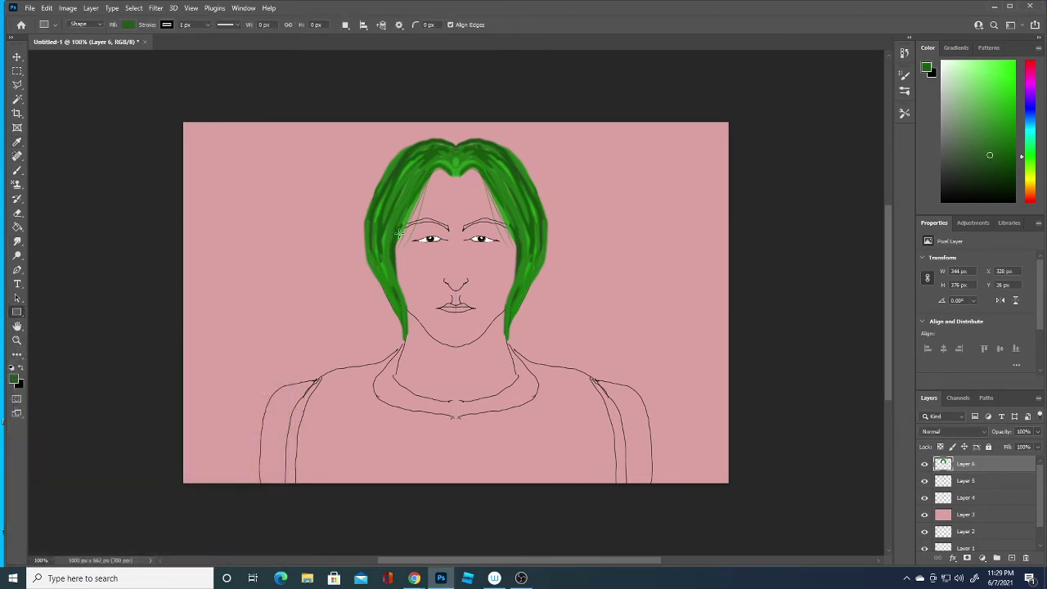
pyautogui.moveTo(386, 267); pyautogui.dragTo(438, 156)
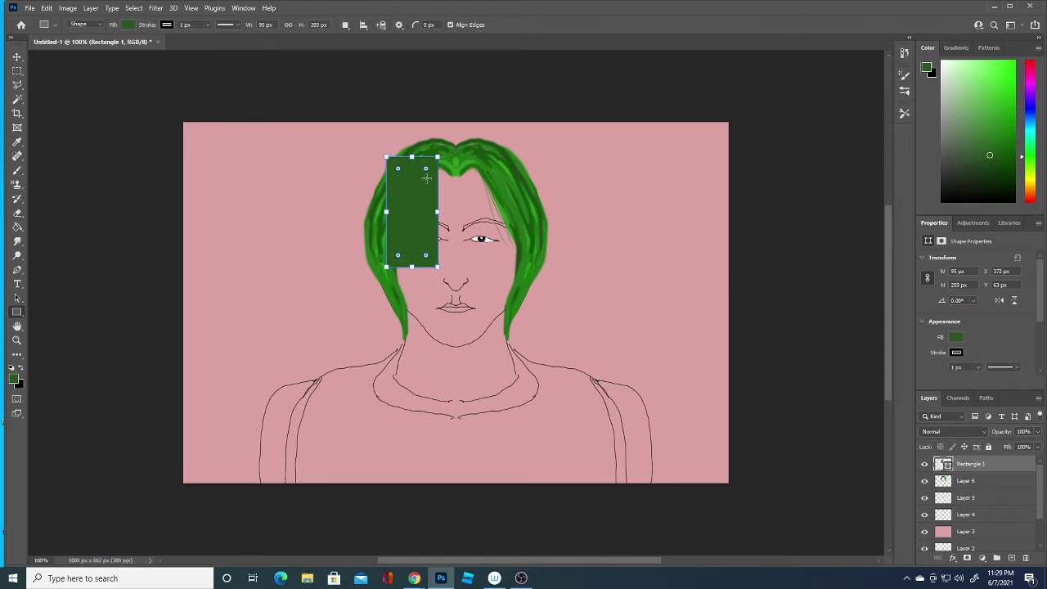
pyautogui.hotkey('ctrl', 'z')
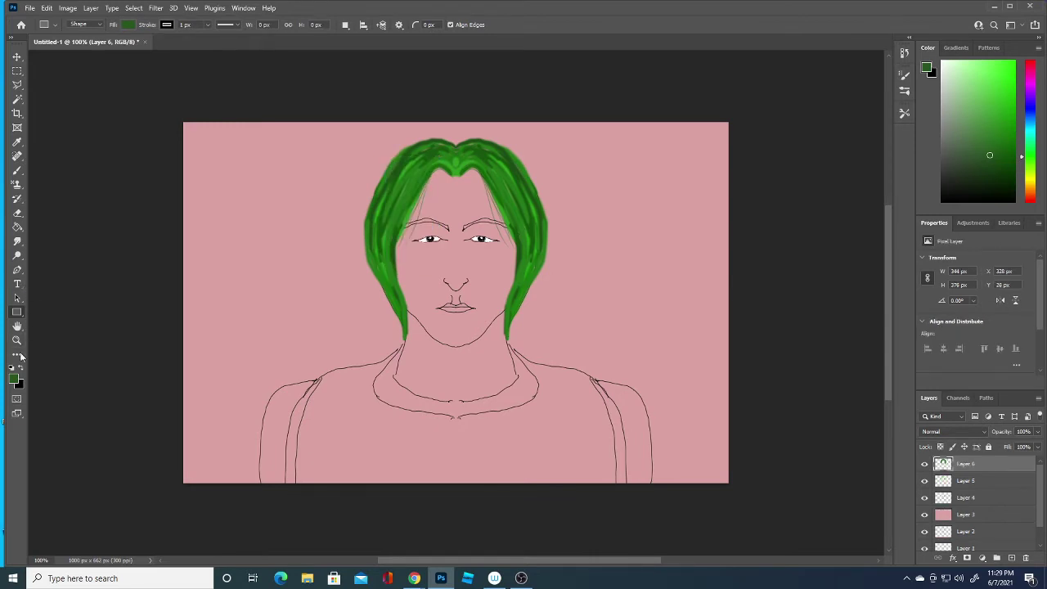
# Switch the foreground colour to a medium green for the strands
pyautogui.click(14, 378)
pyautogui.click(92, 457)
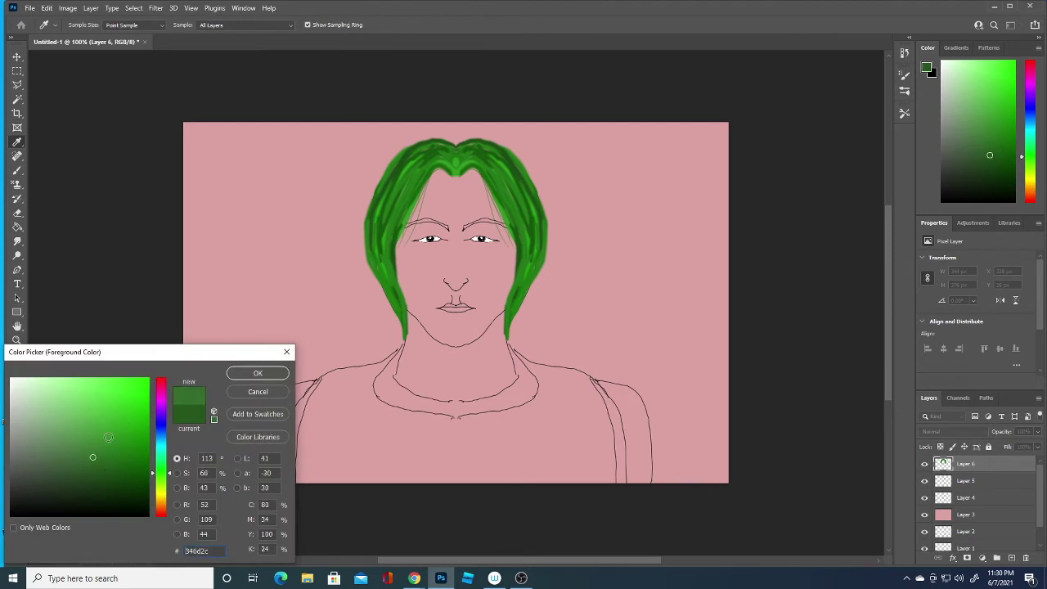
pyautogui.click(259, 373)
pyautogui.click(16, 170)
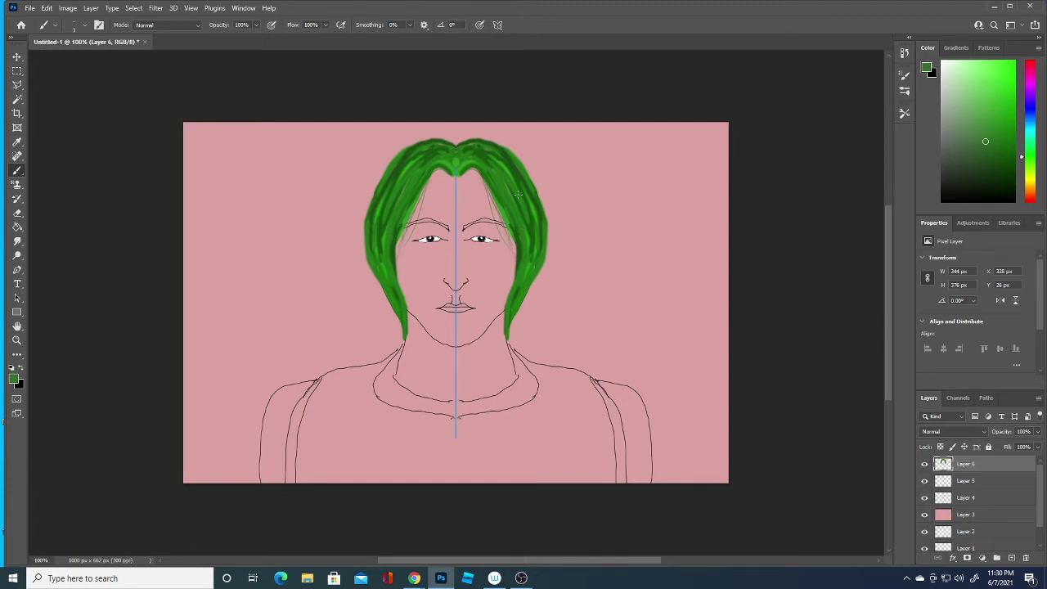
# Pick a very dark green and add faint darker strands across the hair and top
pyautogui.click(14, 378)
pyautogui.moveTo(103, 482); pyautogui.dragTo(108, 492)
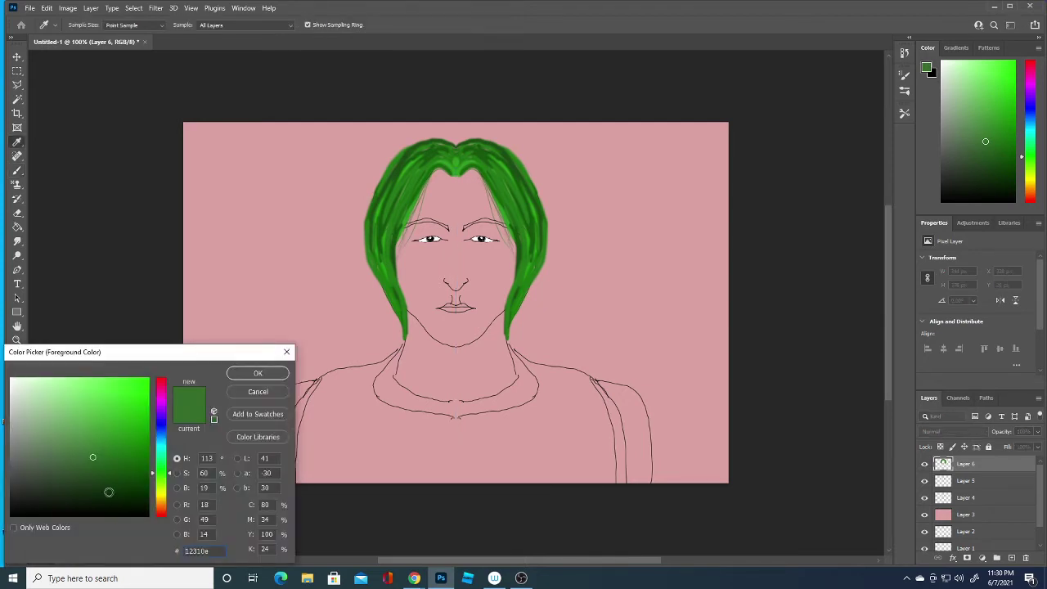
pyautogui.click(258, 373)
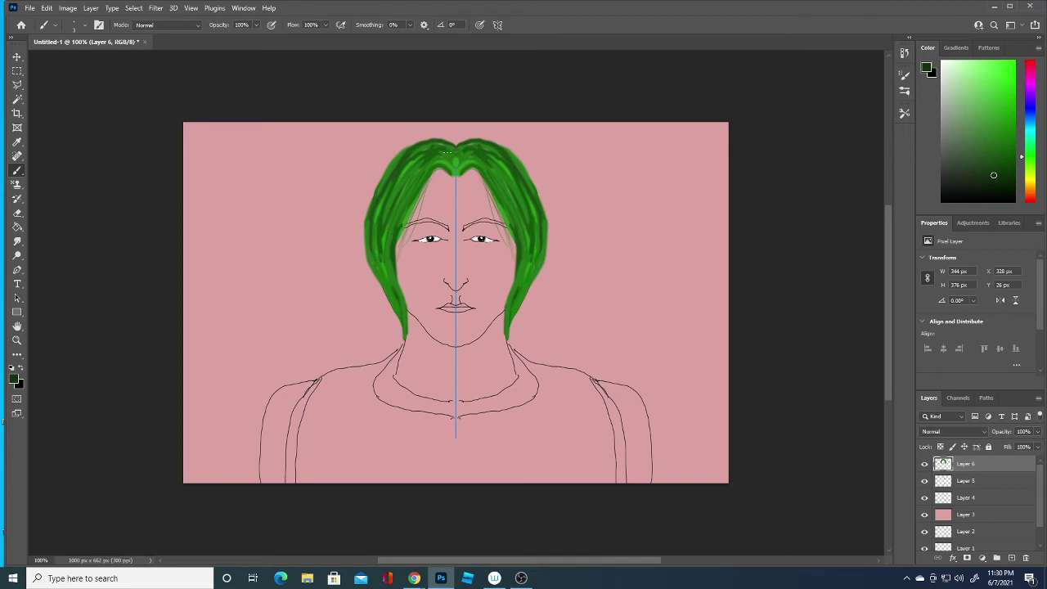
pyautogui.moveTo(461, 163); pyautogui.dragTo(542, 264)
pyautogui.moveTo(494, 198); pyautogui.dragTo(515, 260)
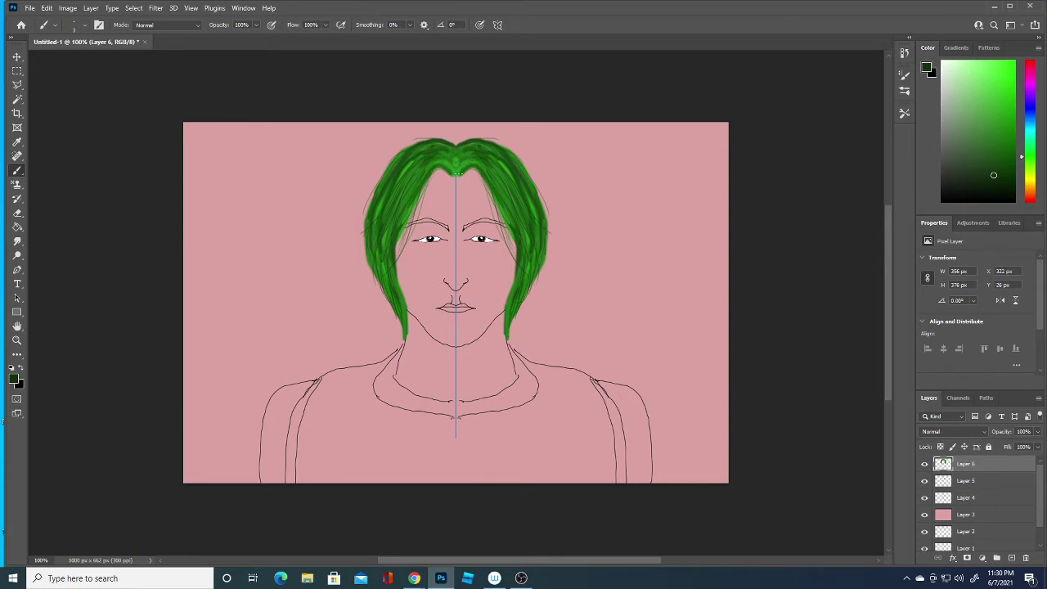
pyautogui.moveTo(477, 142); pyautogui.dragTo(460, 139)
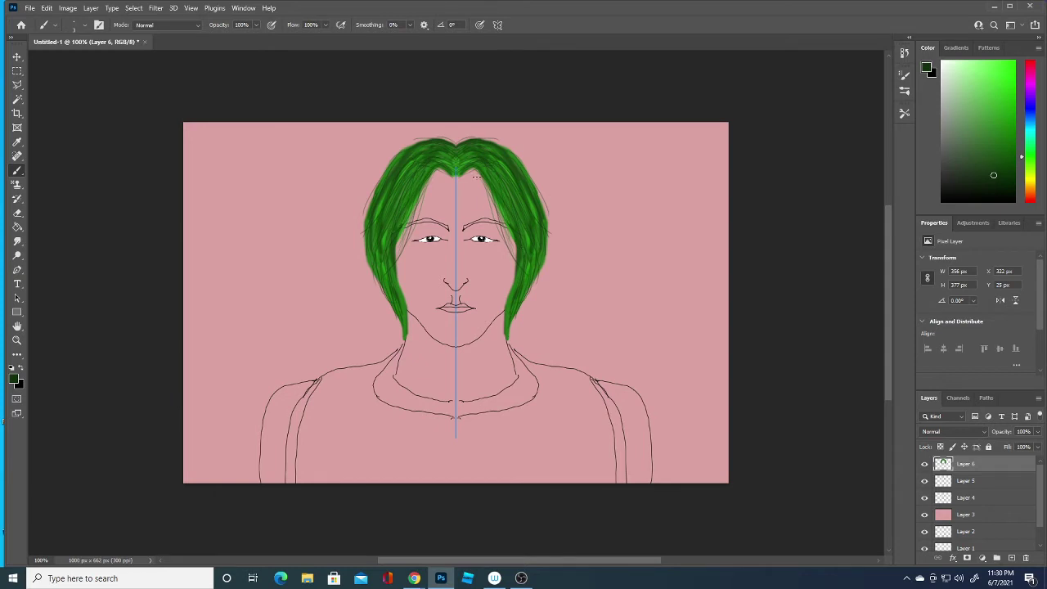
# Pick a lighter green and paint more strands across the hair
pyautogui.click(13, 377)
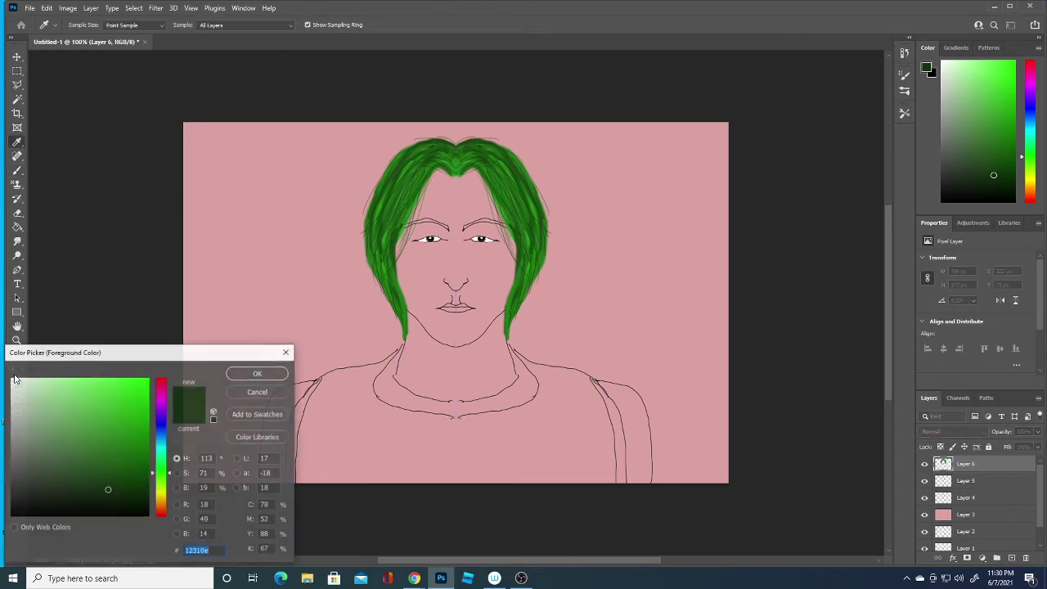
pyautogui.click(121, 459)
pyautogui.click(252, 370)
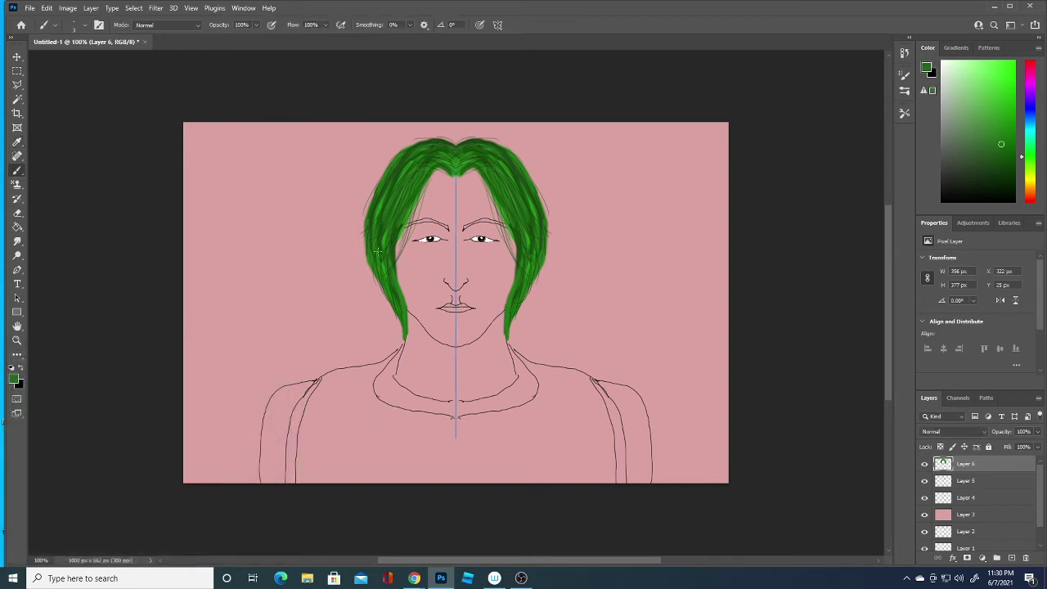
pyautogui.click(13, 377)
pyautogui.click(129, 440)
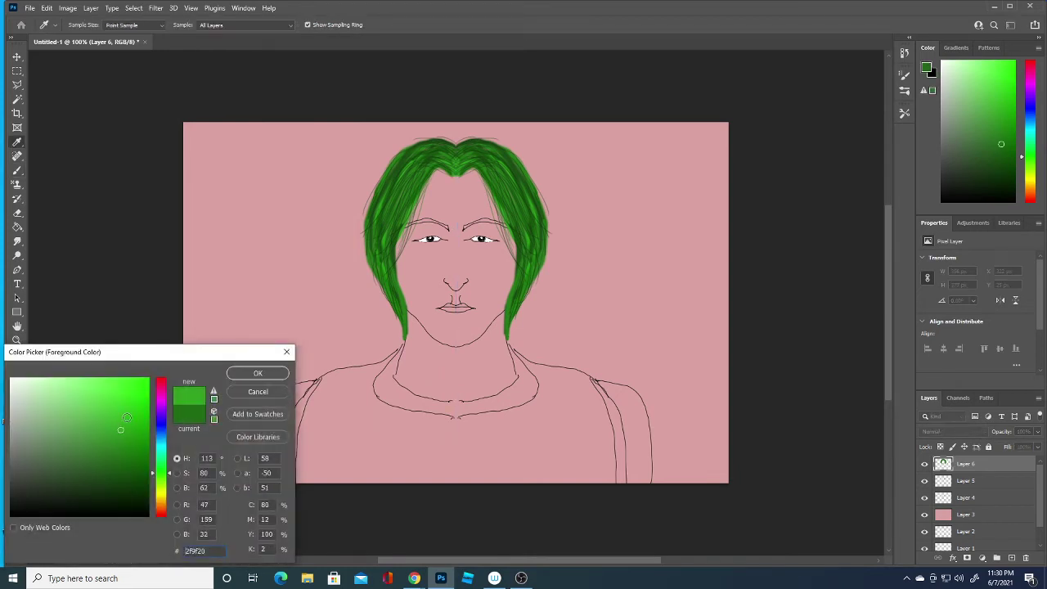
pyautogui.click(247, 374)
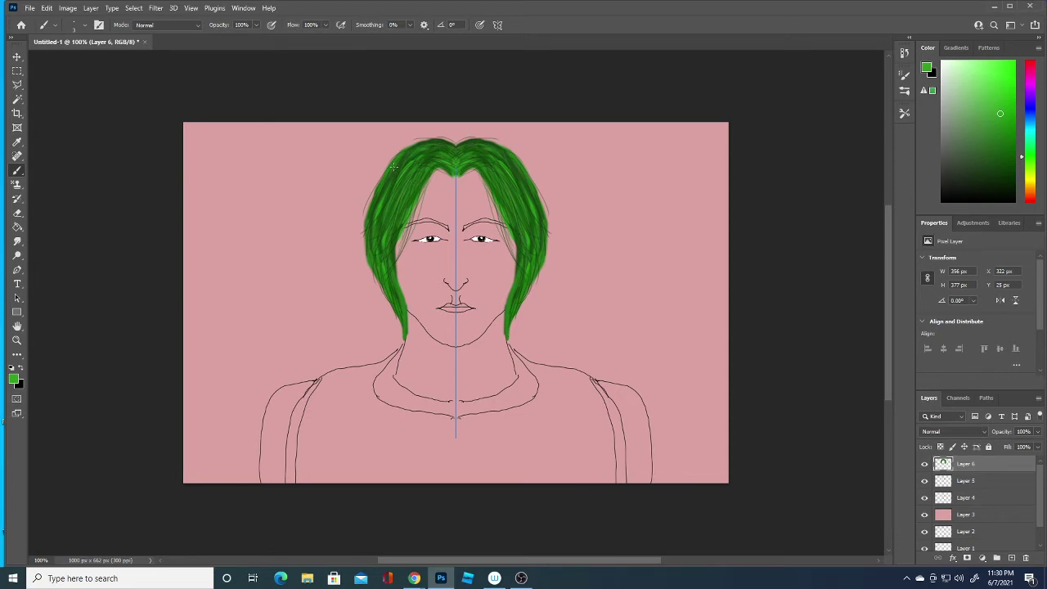
pyautogui.moveTo(517, 193); pyautogui.dragTo(513, 222)
# Switch to a darker green and paint thin strands along the top of the hair
pyautogui.click(13, 378)
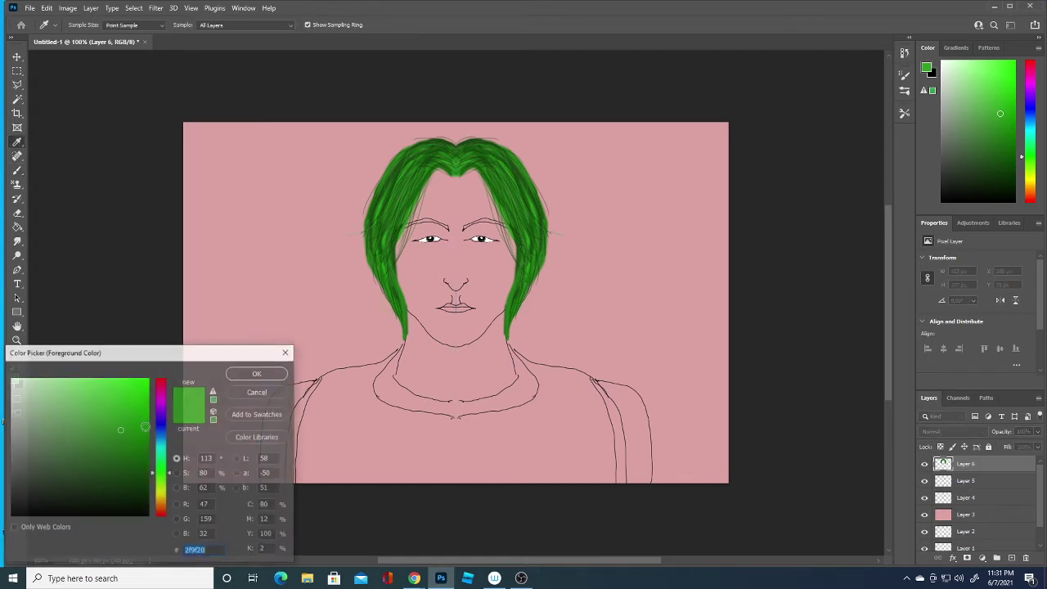
pyautogui.click(135, 463)
pyautogui.click(256, 374)
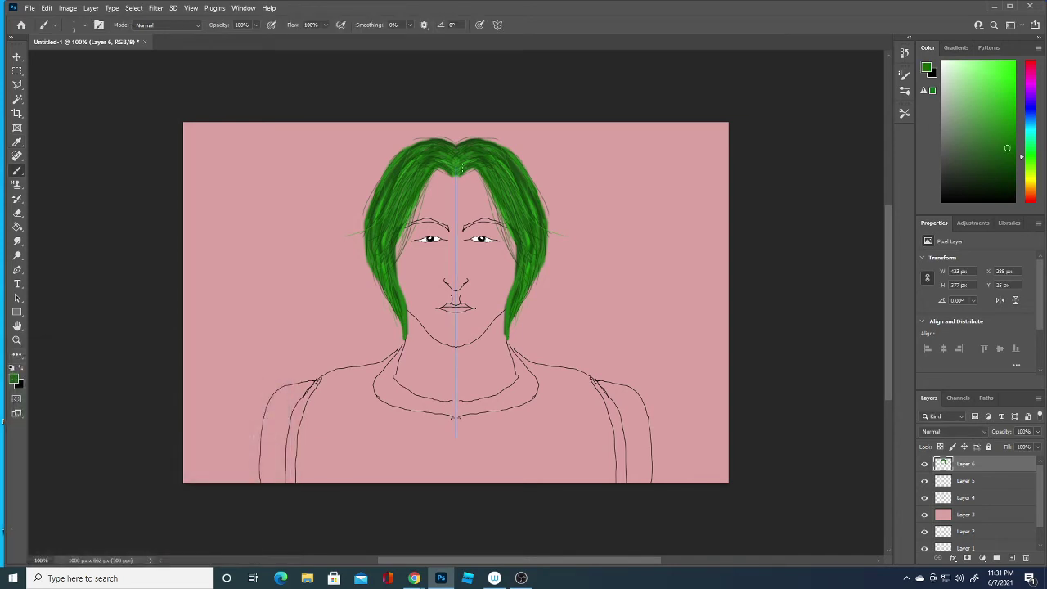
pyautogui.moveTo(468, 133); pyautogui.dragTo(488, 144)
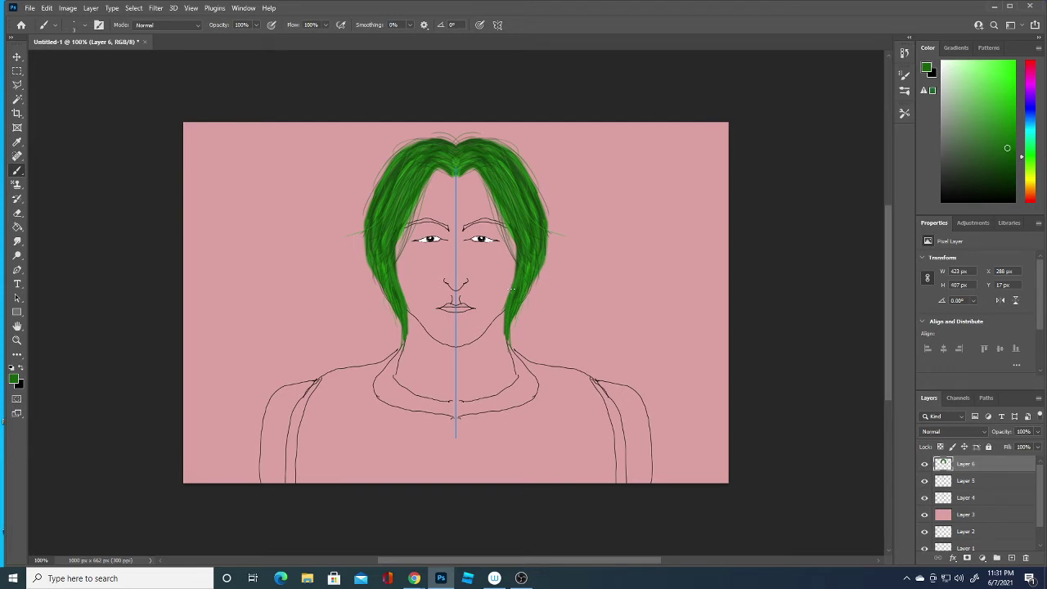
# Pick a slightly darker pink than the skin and set the brush to 14 px
pyautogui.click(14, 380)
pyautogui.click(422, 285)
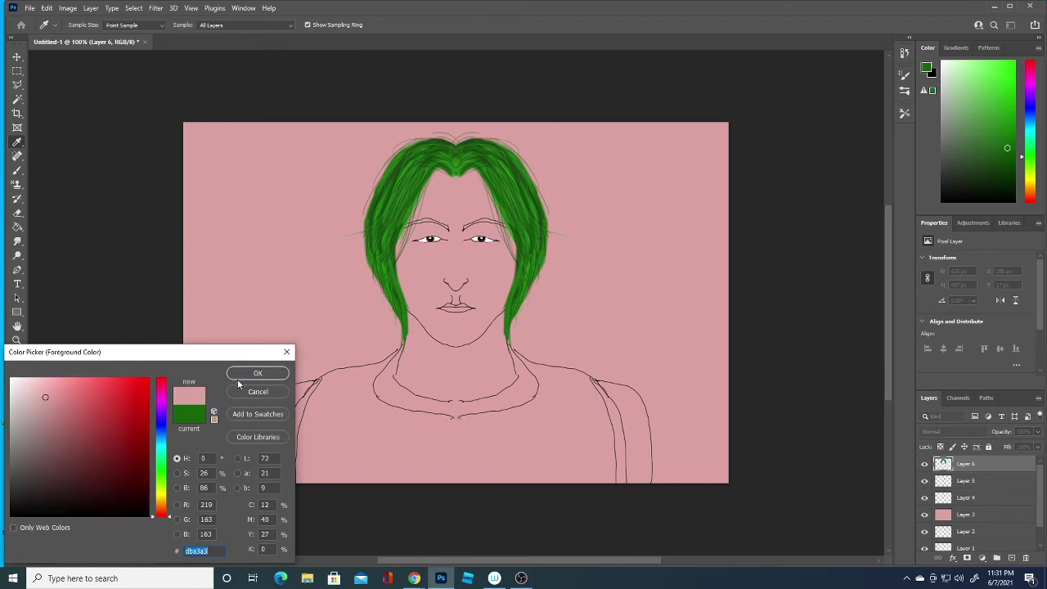
pyautogui.click(252, 372)
pyautogui.click(14, 380)
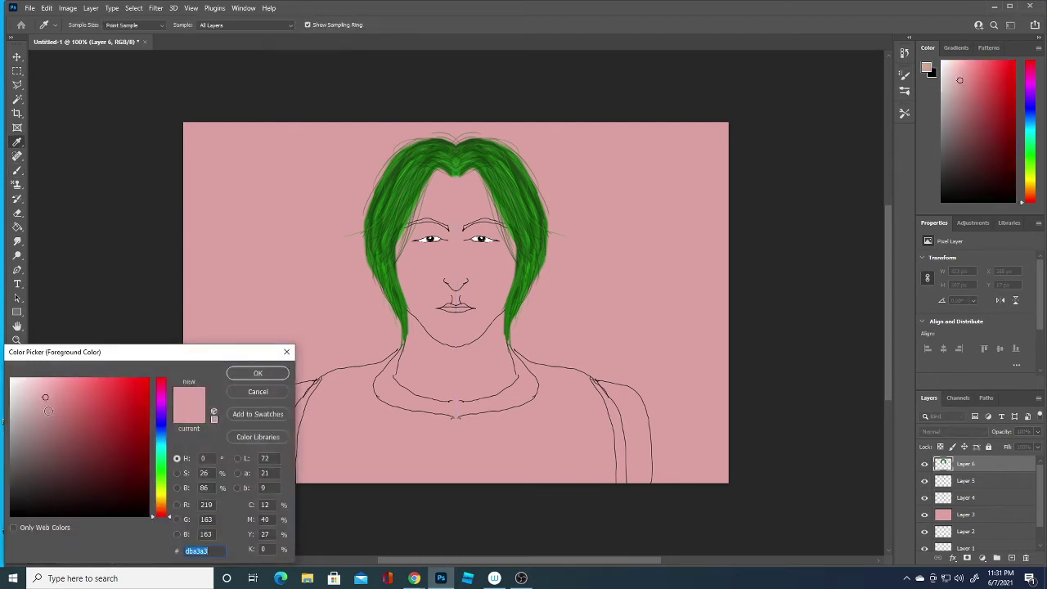
pyautogui.click(47, 409)
pyautogui.click(258, 373)
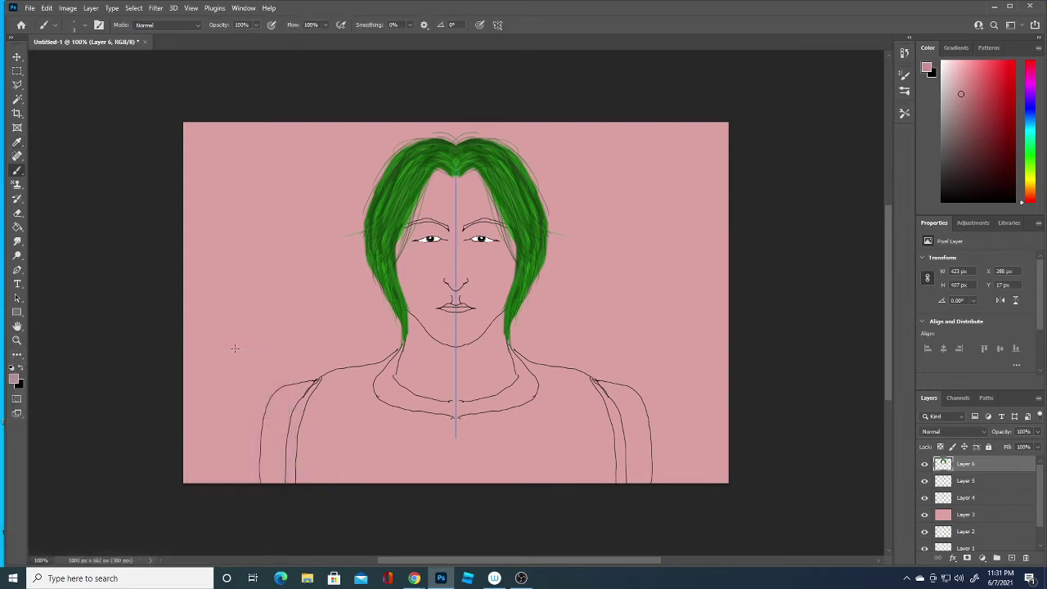
pyautogui.click(80, 26)
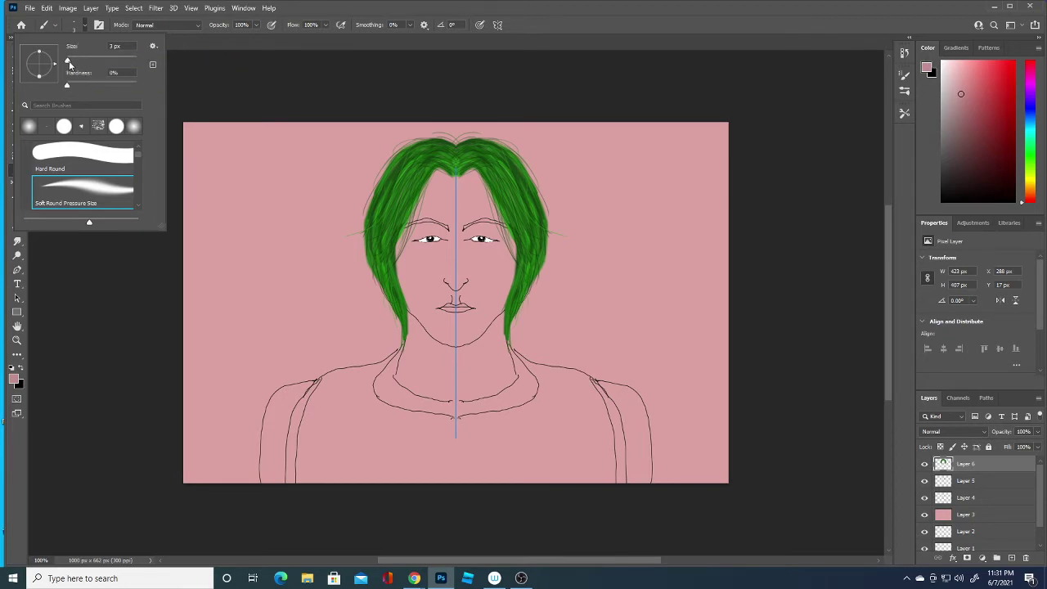
pyautogui.moveTo(68, 61); pyautogui.dragTo(71, 63)
pyautogui.click(400, 267)
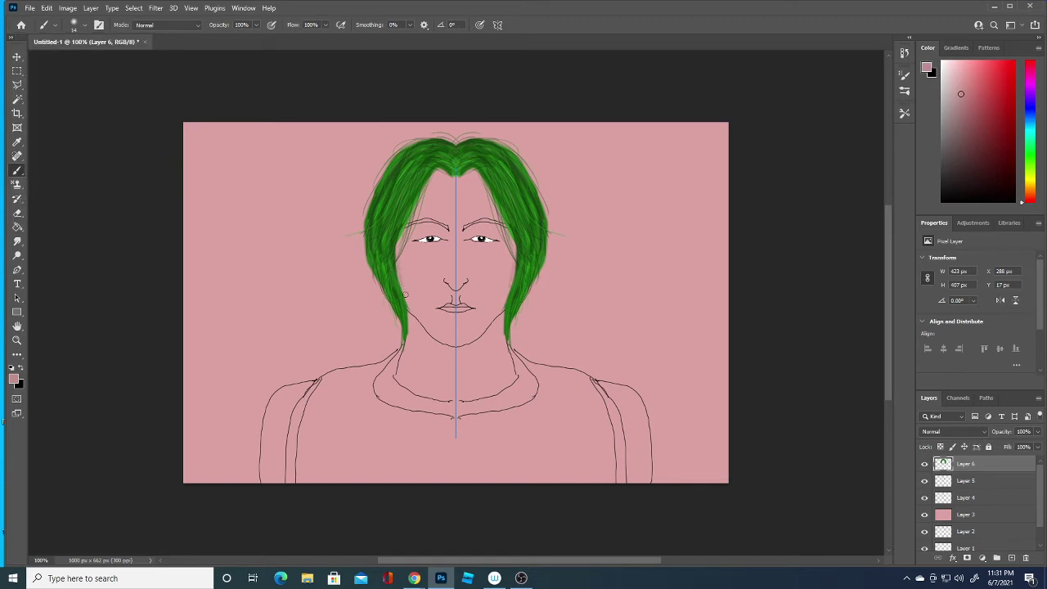
# Shade the left cheek, around both eyes and under the chin
pyautogui.moveTo(402, 286); pyautogui.dragTo(426, 325)
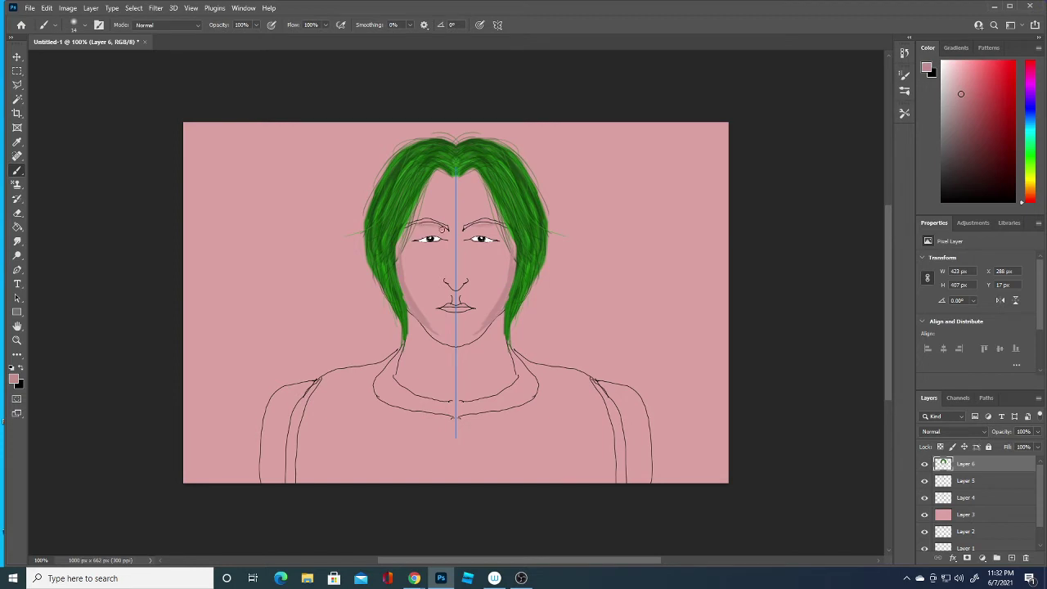
pyautogui.moveTo(438, 228); pyautogui.dragTo(423, 227)
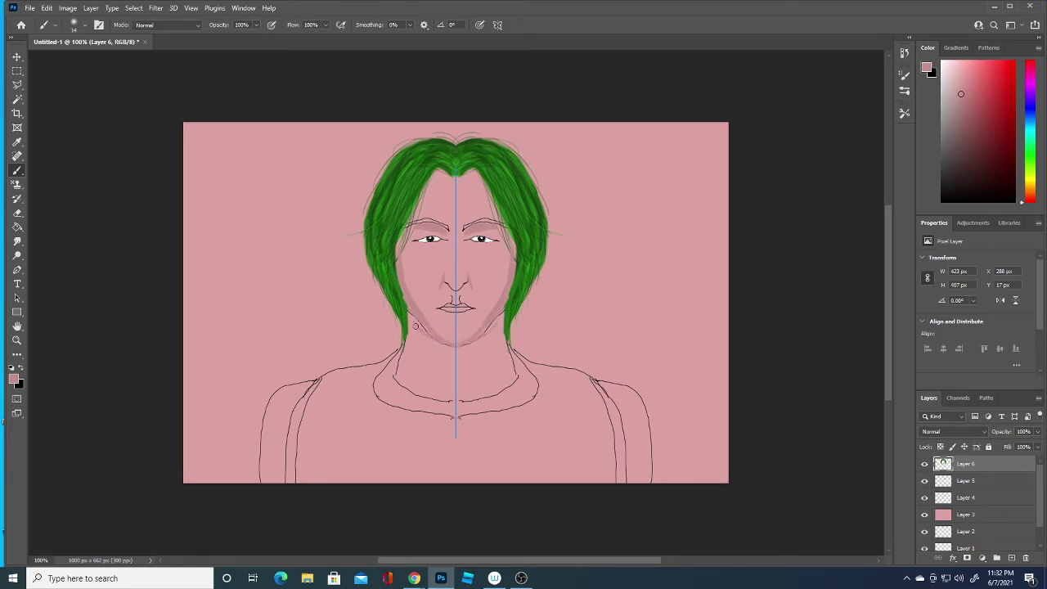
pyautogui.moveTo(438, 341); pyautogui.dragTo(448, 350)
pyautogui.moveTo(452, 351); pyautogui.dragTo(491, 330)
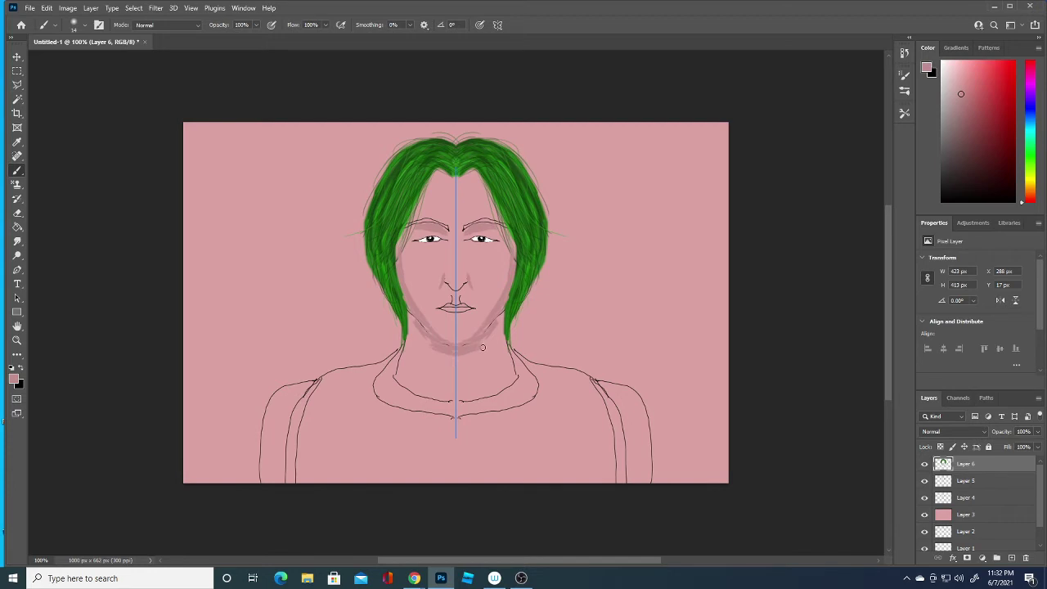
# Pick a darker mauve pink and shade both jawlines, the eyebrows and the chin
pyautogui.click(13, 377)
pyautogui.click(51, 447)
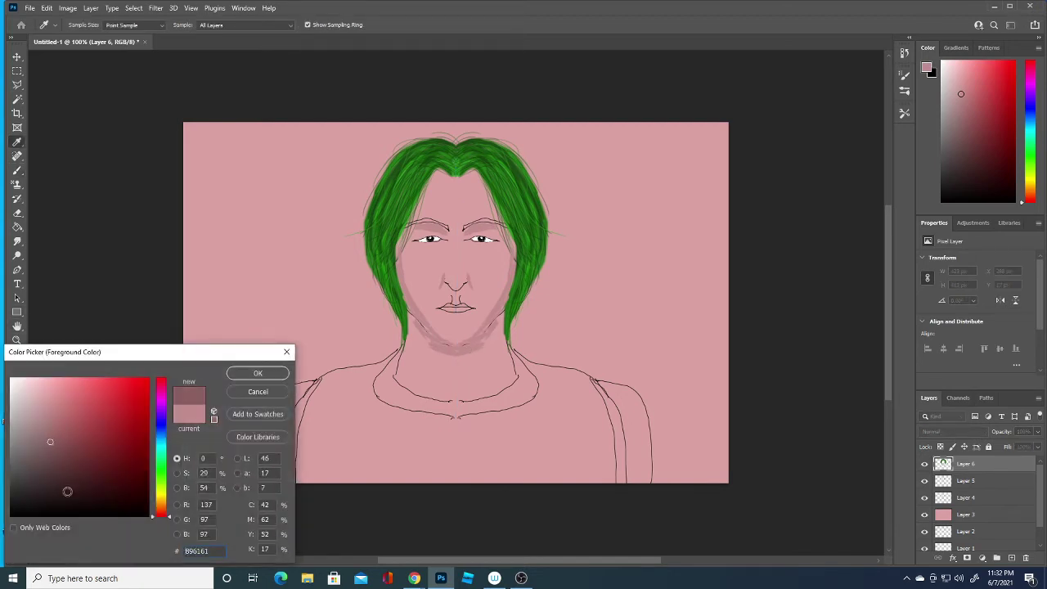
pyautogui.click(257, 376)
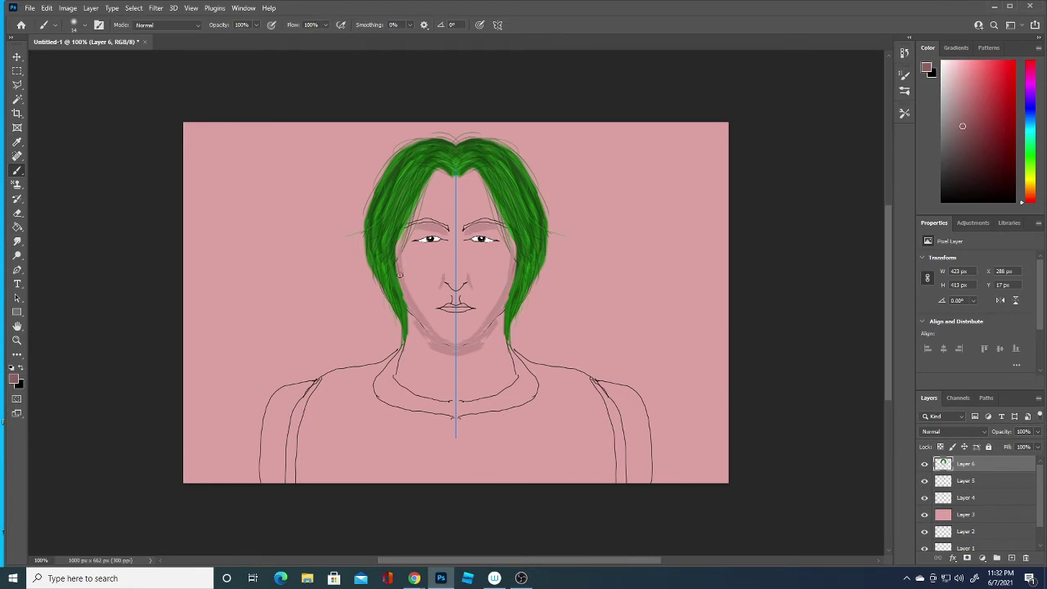
pyautogui.moveTo(400, 281); pyautogui.dragTo(427, 328)
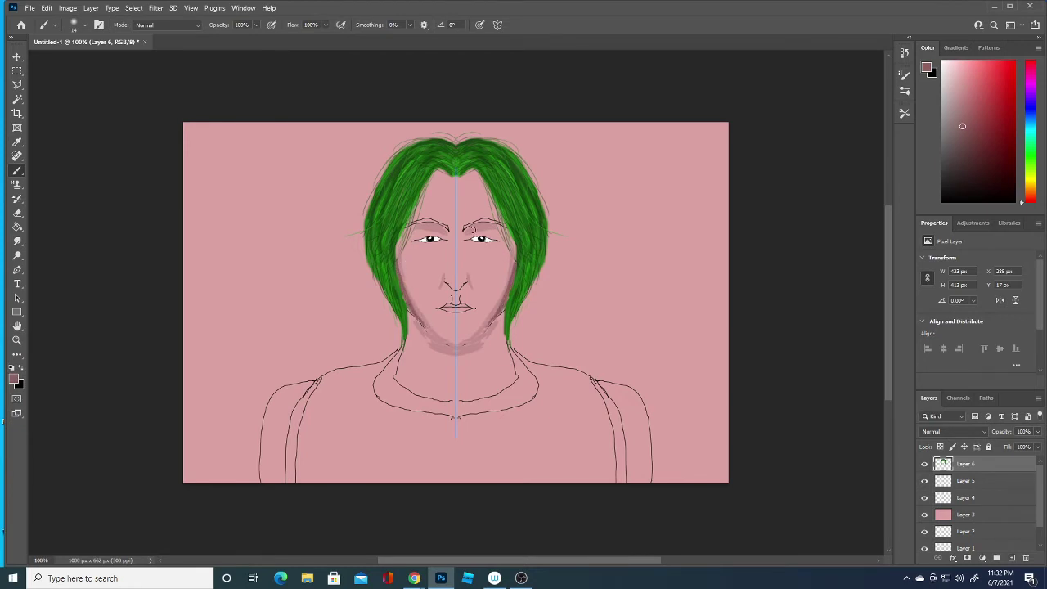
pyautogui.moveTo(479, 226)
pyautogui.mouseDown()
pyautogui.moveTo(467, 228)
pyautogui.moveTo(488, 227)
pyautogui.mouseUp()
pyautogui.moveTo(466, 348)
pyautogui.mouseDown()
pyautogui.moveTo(481, 337)
pyautogui.moveTo(457, 348)
pyautogui.moveTo(488, 332)
pyautogui.moveTo(473, 343)
pyautogui.moveTo(430, 337)
pyautogui.moveTo(466, 349)
pyautogui.moveTo(497, 329)
pyautogui.mouseUp()
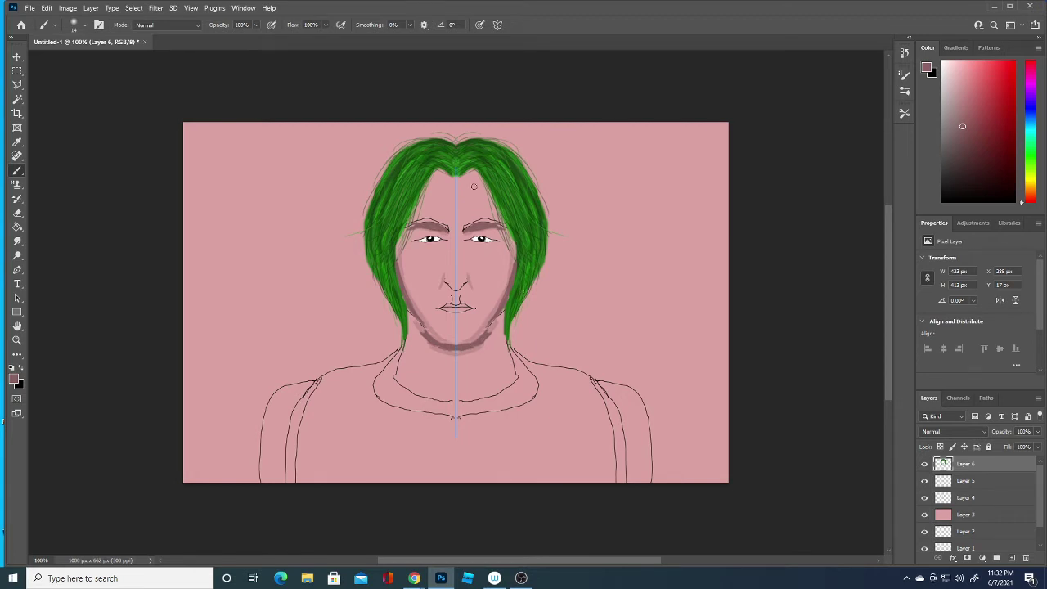
# Shade the hairline and under the cheekbones, and add darker marks near the brows
pyautogui.moveTo(474, 186)
pyautogui.mouseDown()
pyautogui.moveTo(450, 176)
pyautogui.moveTo(422, 194)
pyautogui.moveTo(446, 170)
pyautogui.mouseUp()
pyautogui.moveTo(406, 284); pyautogui.dragTo(414, 293)
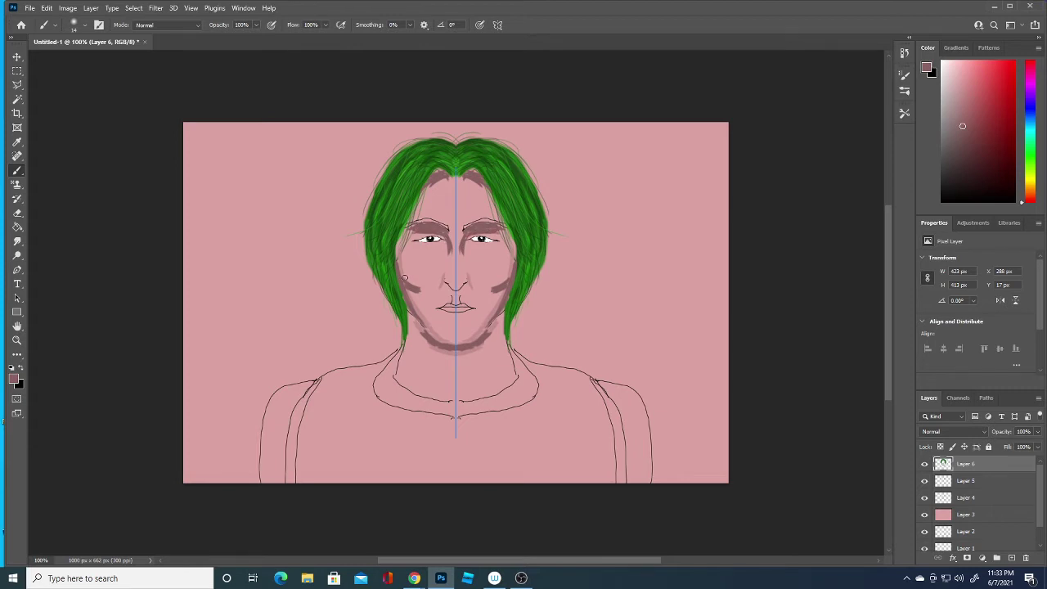
pyautogui.moveTo(404, 279); pyautogui.dragTo(399, 257)
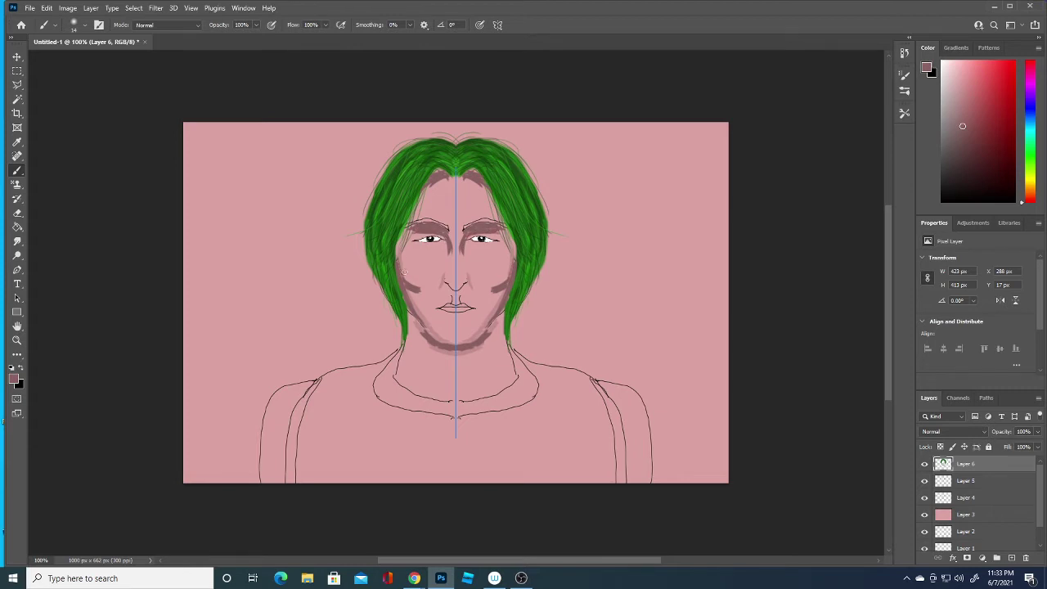
pyautogui.click(14, 379)
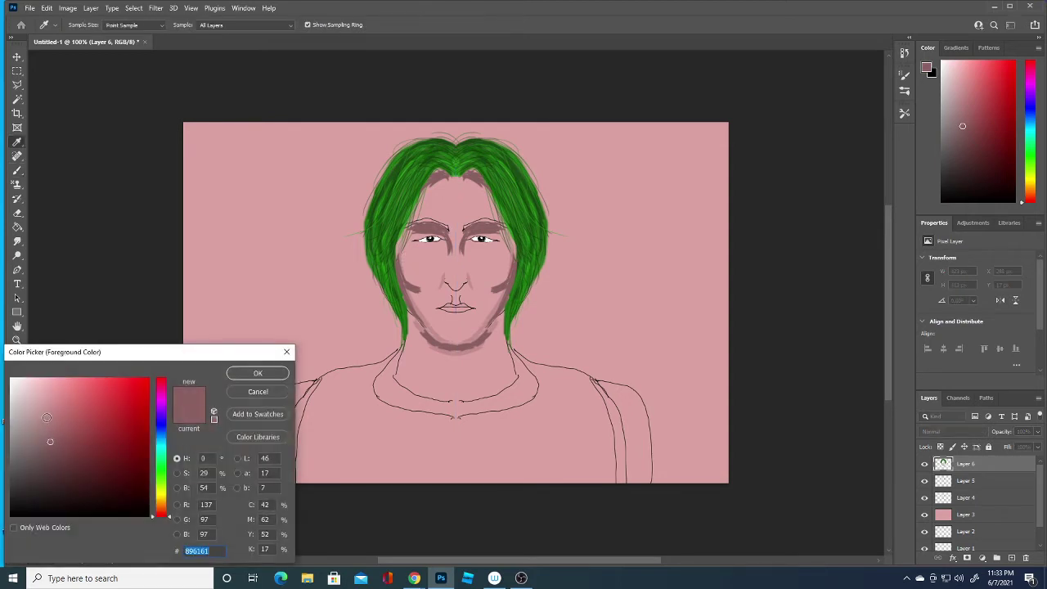
pyautogui.click(49, 414)
pyautogui.click(257, 373)
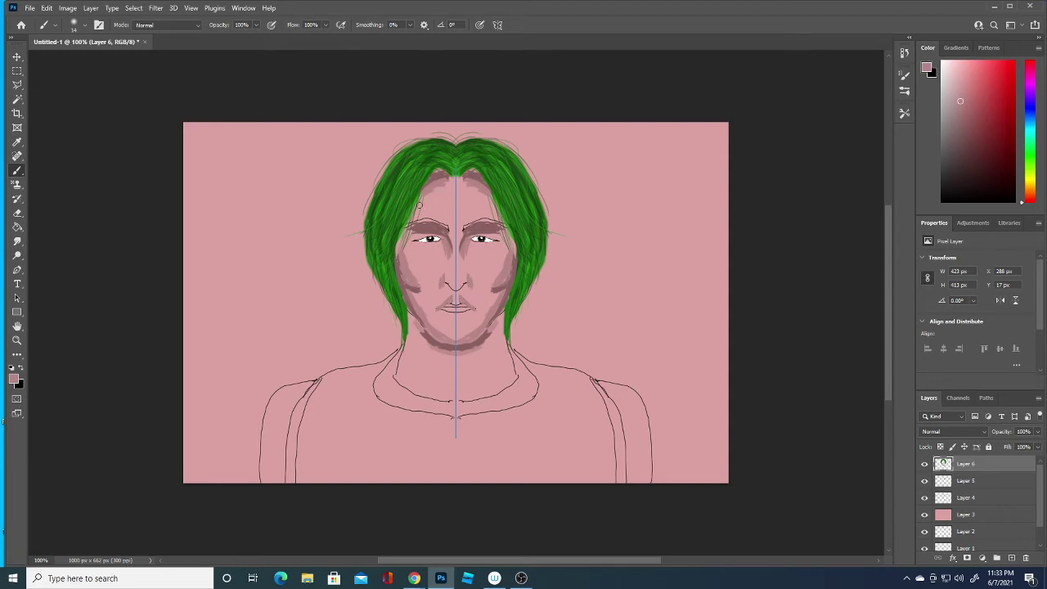
pyautogui.moveTo(420, 205)
pyautogui.mouseDown()
pyautogui.moveTo(412, 220)
pyautogui.moveTo(421, 211)
pyautogui.mouseUp()
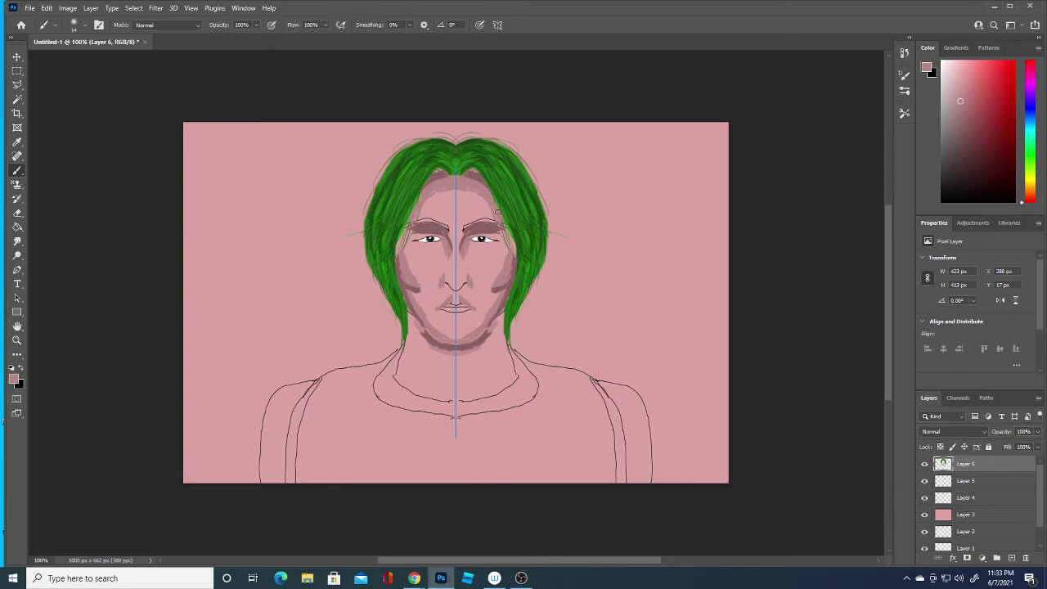
# Set the foreground to black and paint both eyebrows thick and solid
pyautogui.click(13, 377)
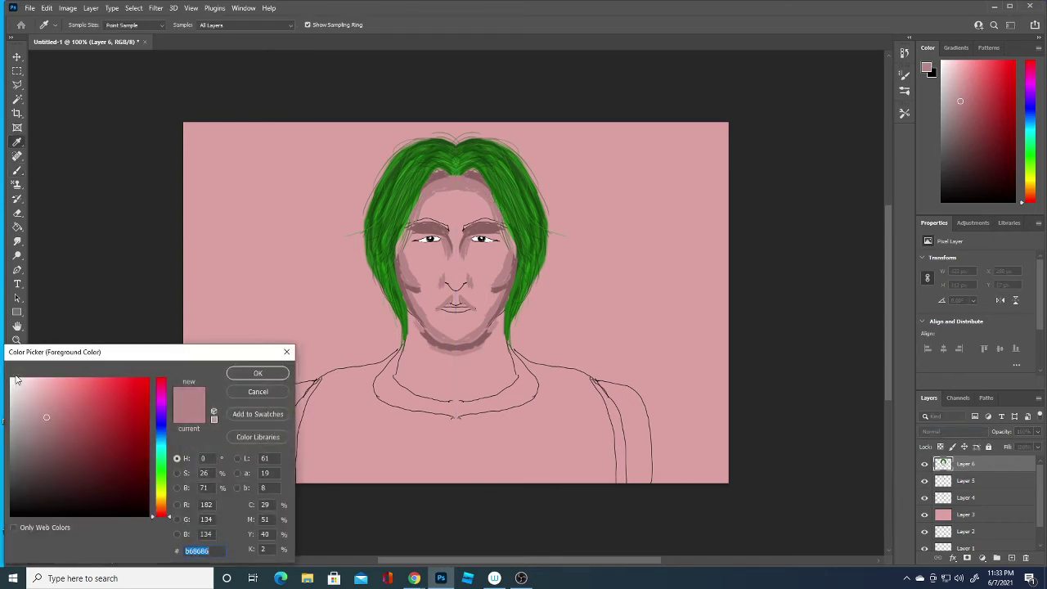
pyautogui.moveTo(117, 503); pyautogui.dragTo(122, 516)
pyautogui.click(253, 373)
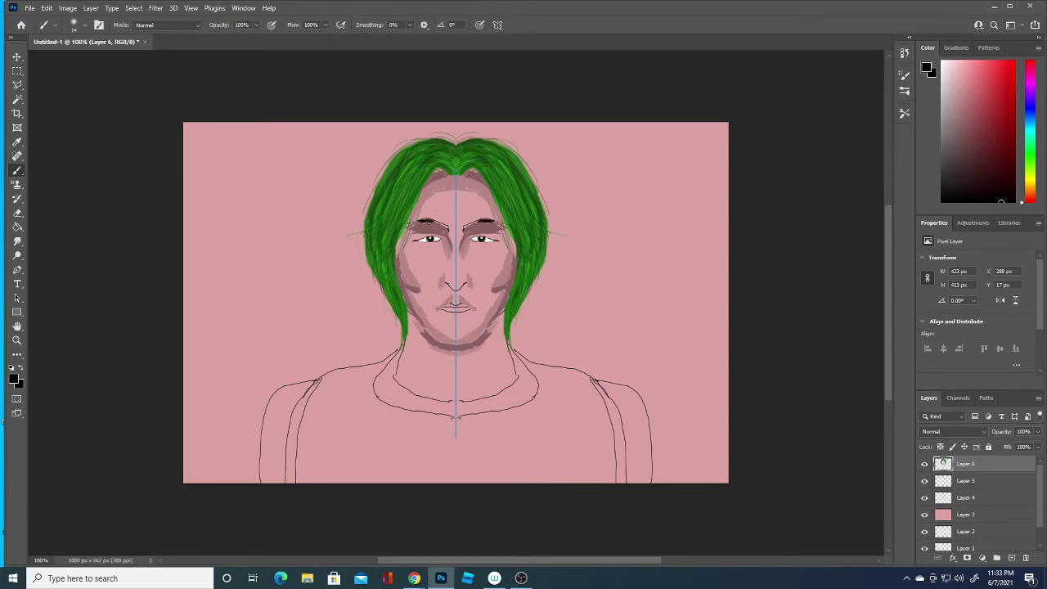
pyautogui.moveTo(425, 221)
pyautogui.mouseDown()
pyautogui.moveTo(465, 223)
pyautogui.moveTo(431, 222)
pyautogui.mouseUp()
# Adjust the brush preset settings and reopen the foreground Color Picker
pyautogui.click(85, 25)
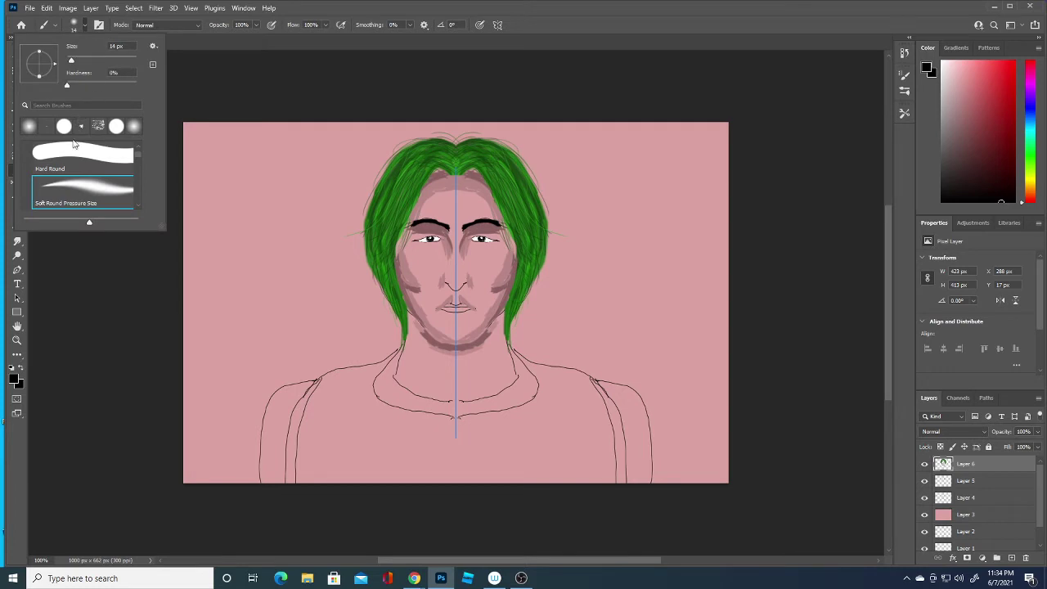
pyautogui.moveTo(139, 154)
pyautogui.mouseDown()
pyautogui.moveTo(134, 164)
pyautogui.moveTo(138, 151)
pyautogui.mouseUp()
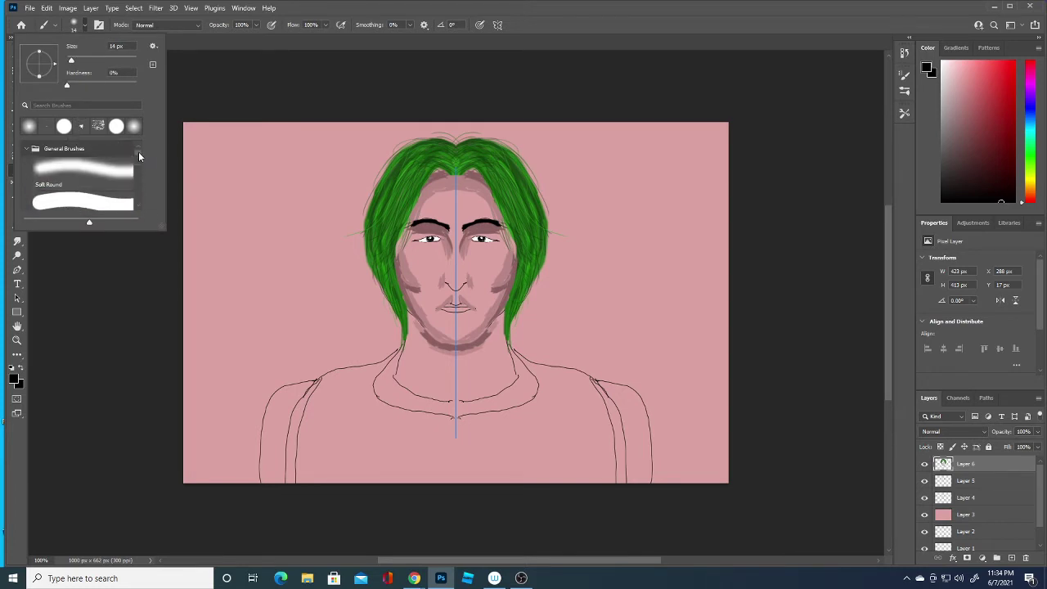
pyautogui.click(15, 378)
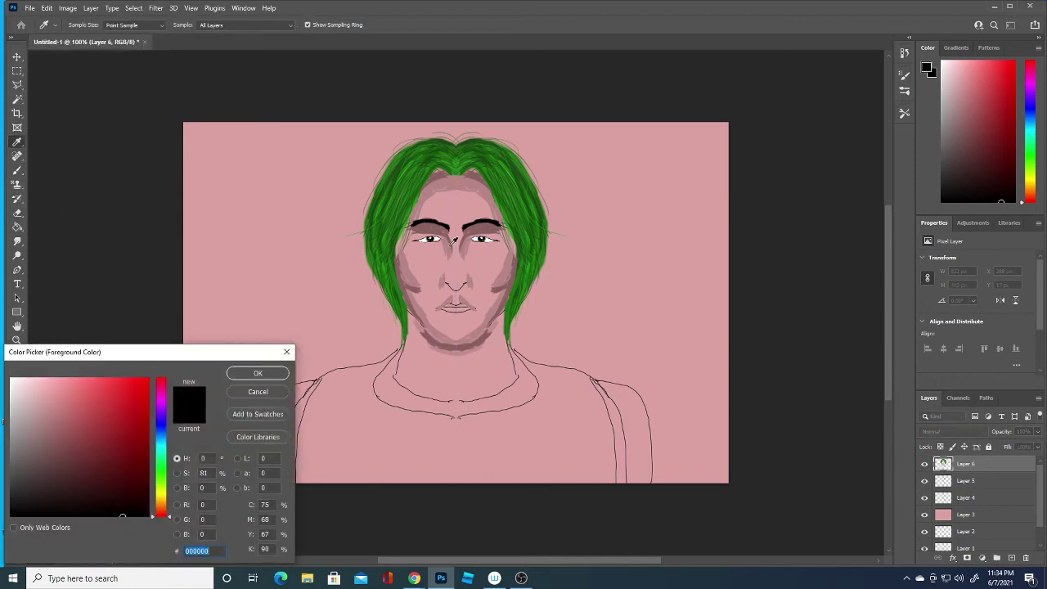
# Switch to muted pink b78787 and brush soft shading over both cheeks and the jaw
pyautogui.click(451, 240)
pyautogui.click(259, 374)
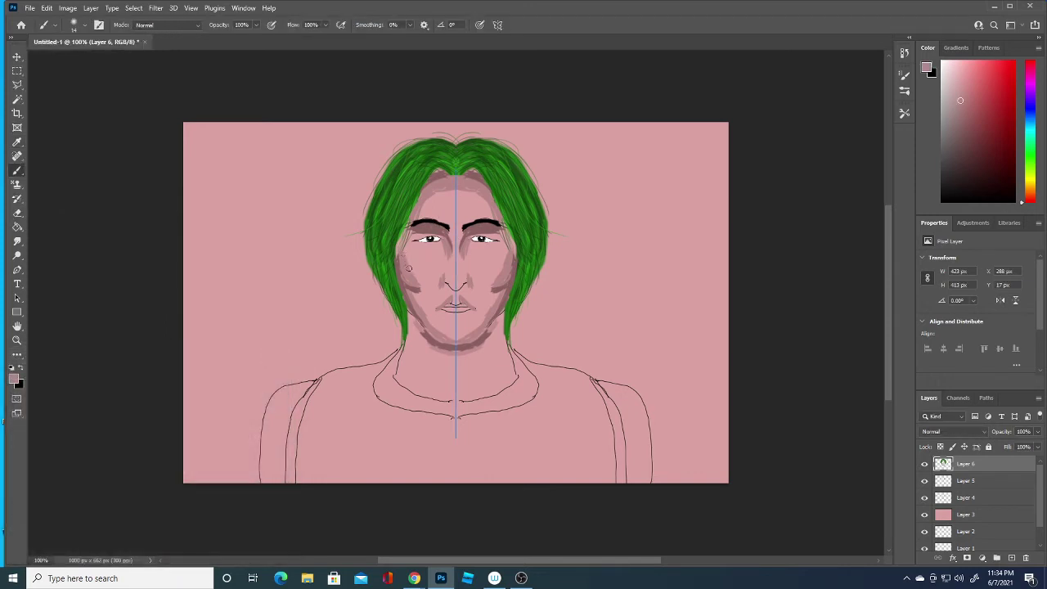
pyautogui.moveTo(422, 285); pyautogui.dragTo(421, 309)
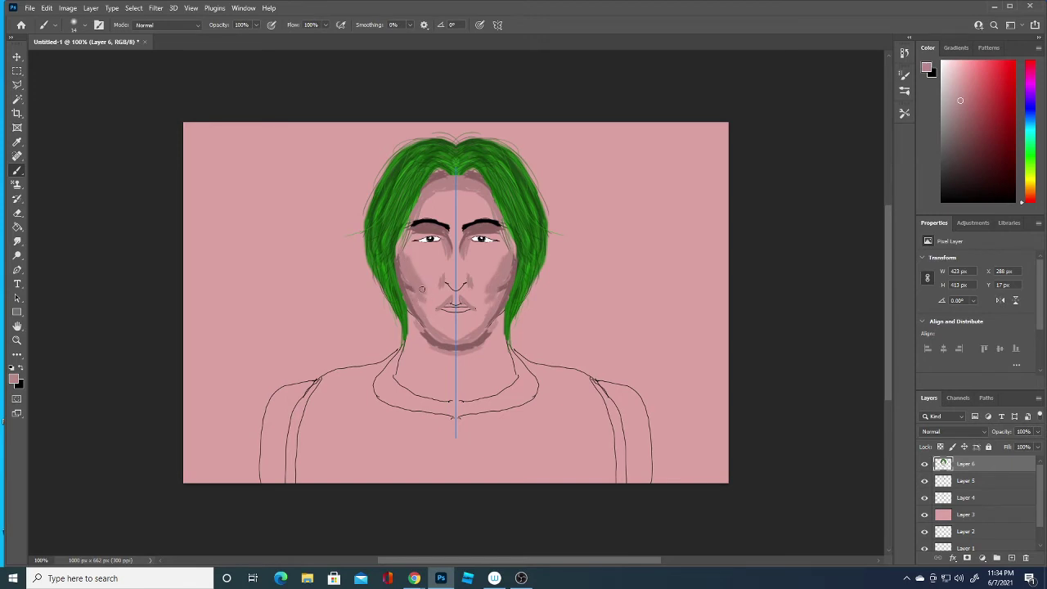
pyautogui.moveTo(423, 305)
pyautogui.mouseDown()
pyautogui.moveTo(454, 342)
pyautogui.moveTo(436, 351)
pyautogui.moveTo(413, 323)
pyautogui.mouseUp()
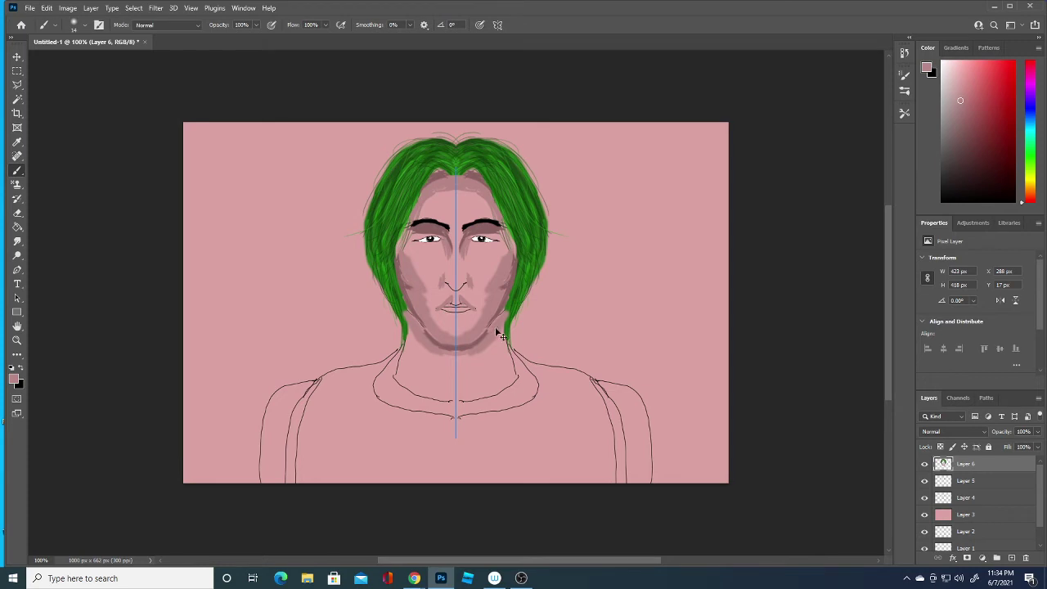
pyautogui.moveTo(504, 315); pyautogui.dragTo(496, 328)
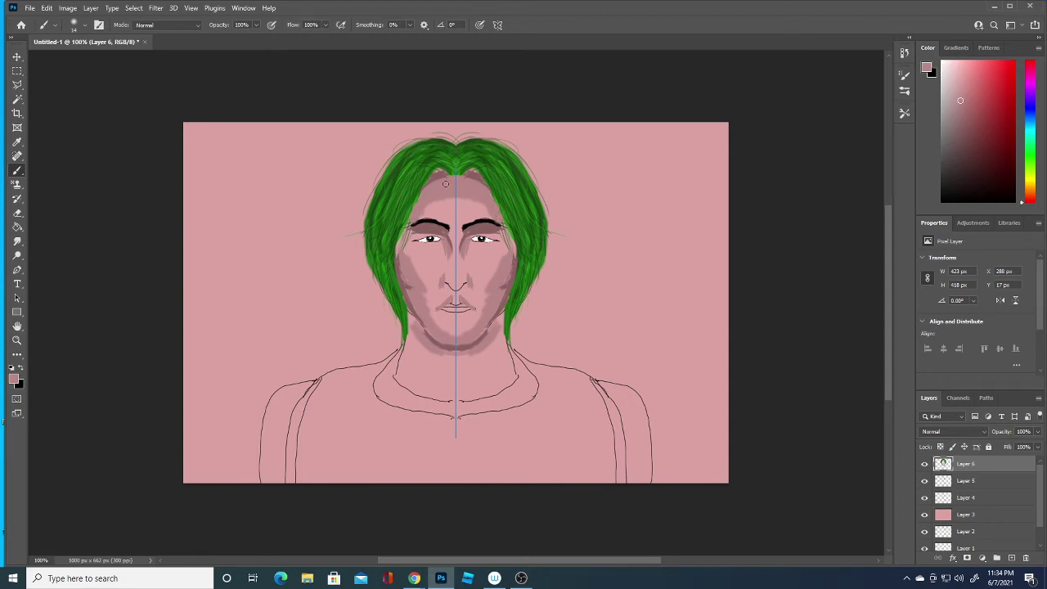
pyautogui.click(14, 378)
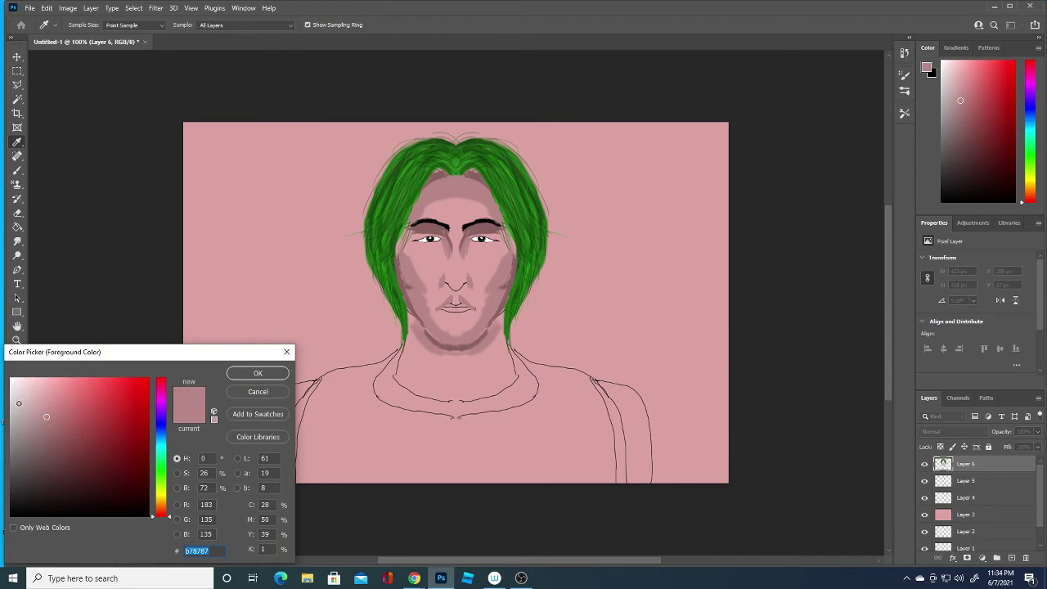
# Set white (ffffff) and paint cheek highlights, then soften them into faint streaks
pyautogui.write('ffffff')
pyautogui.click(254, 375)
pyautogui.moveTo(417, 265); pyautogui.dragTo(413, 257)
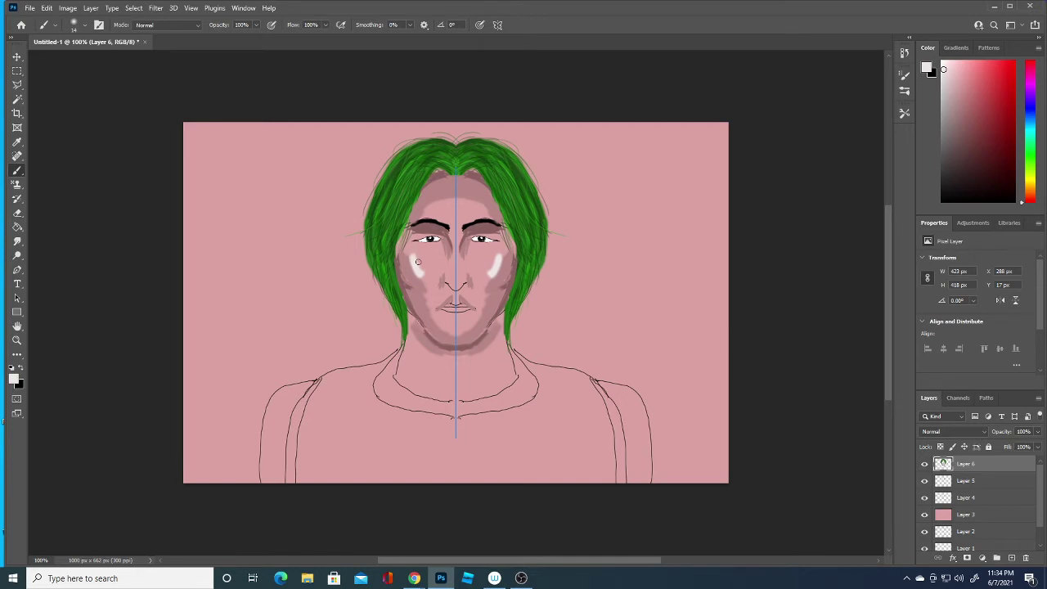
pyautogui.moveTo(414, 258); pyautogui.dragTo(420, 262)
pyautogui.moveTo(419, 261)
pyautogui.mouseDown()
pyautogui.moveTo(417, 276)
pyautogui.moveTo(421, 258)
pyautogui.mouseUp()
# Sample the cheek skin tone and brush mirrored shading along the left jaw
pyautogui.click(18, 378)
pyautogui.moveTo(59, 505); pyautogui.dragTo(15, 508)
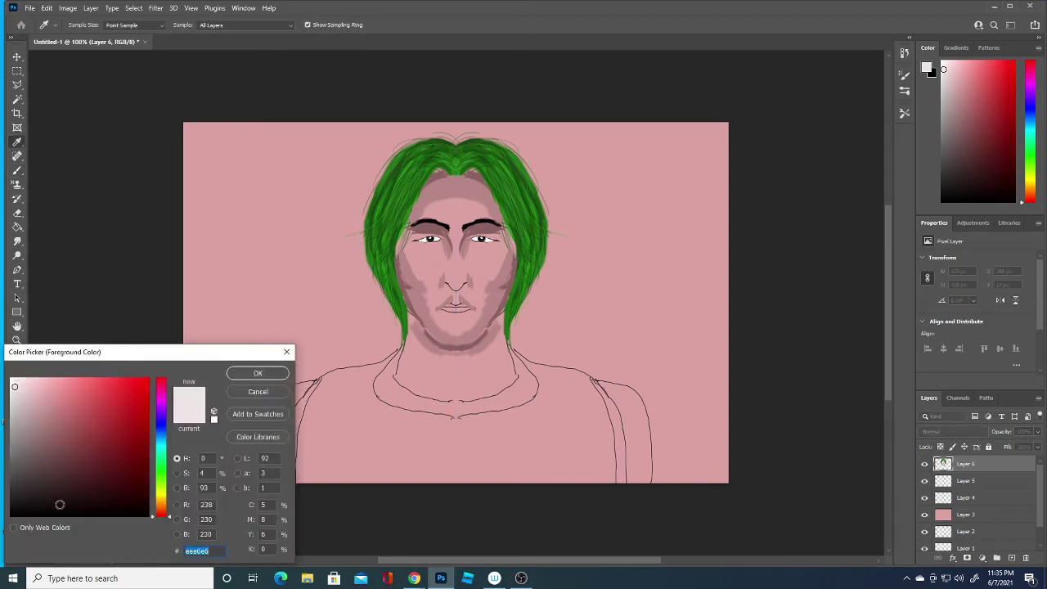
pyautogui.click(409, 296)
pyautogui.click(261, 373)
pyautogui.press('b')
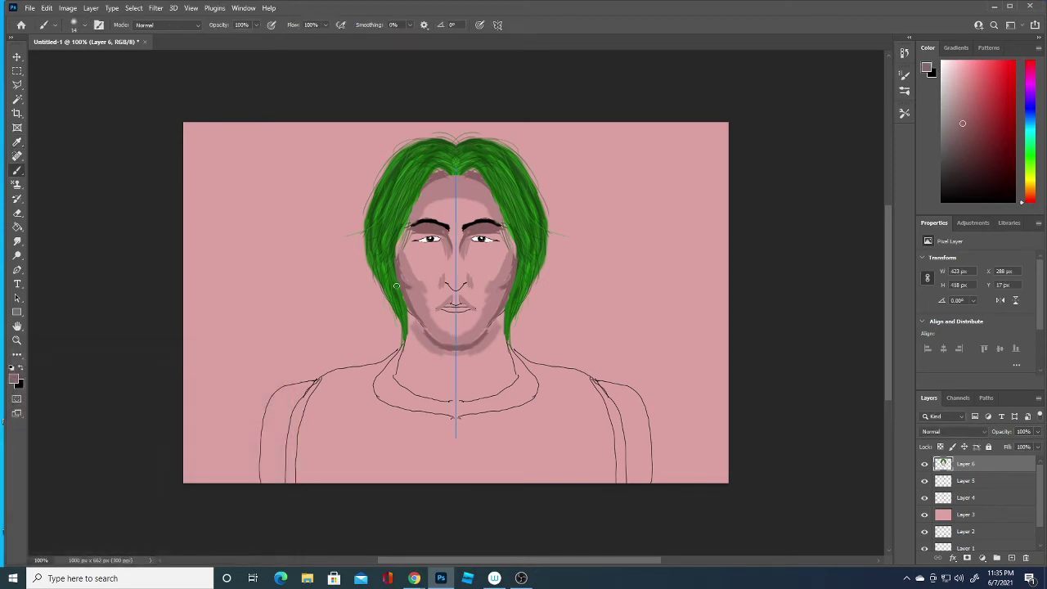
pyautogui.moveTo(419, 308)
pyautogui.mouseDown()
pyautogui.moveTo(454, 343)
pyautogui.moveTo(419, 326)
pyautogui.mouseUp()
# Paint mirrored mauve shading on the jaws, forehead sides, down the neck and on the cheeks
pyautogui.click(419, 325)
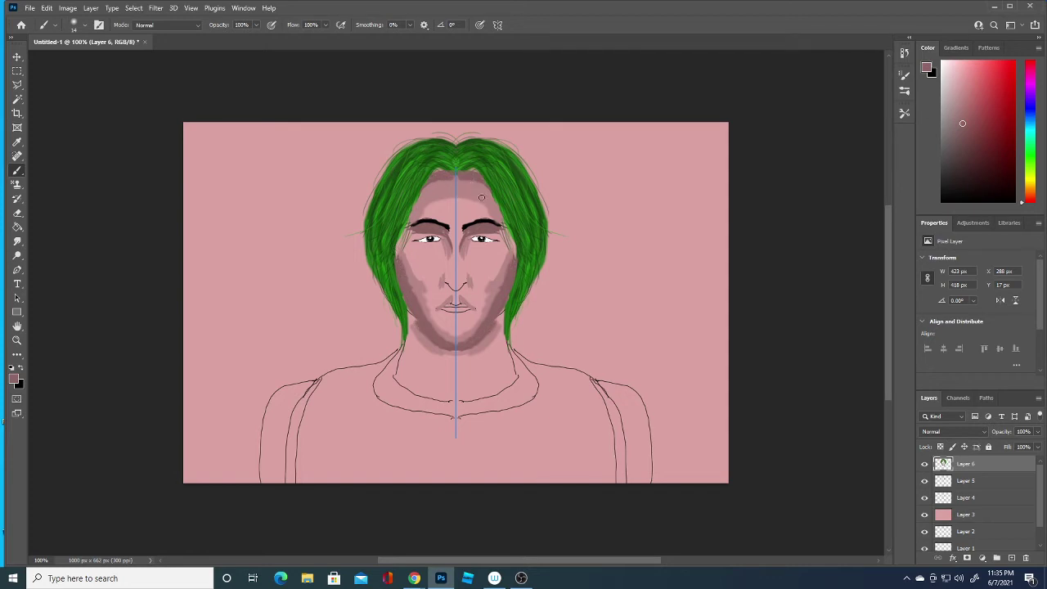
pyautogui.moveTo(481, 197); pyautogui.dragTo(508, 244)
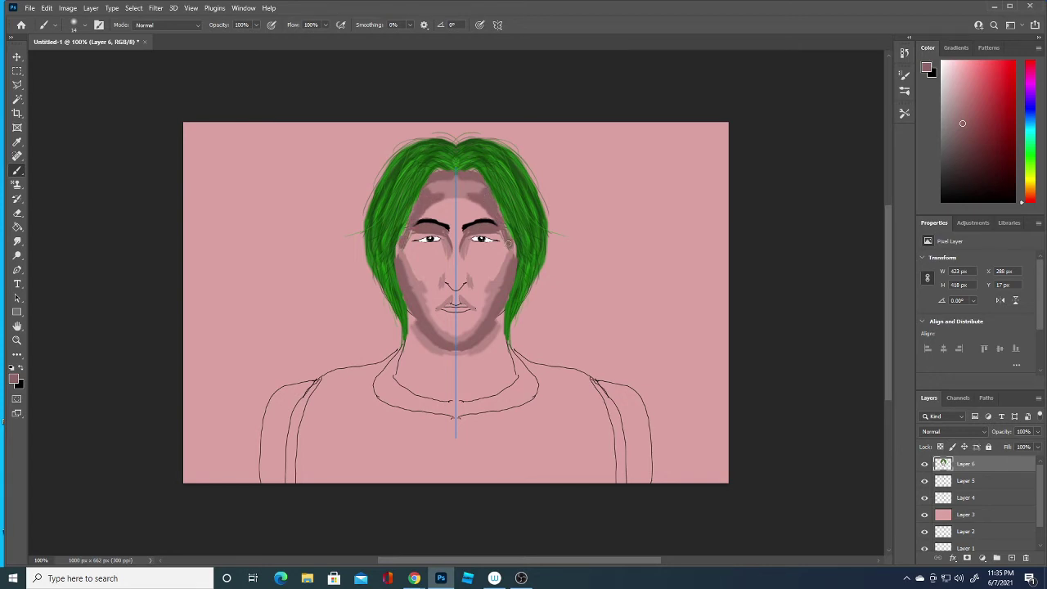
pyautogui.moveTo(417, 330); pyautogui.dragTo(411, 318)
pyautogui.moveTo(499, 319); pyautogui.dragTo(507, 368)
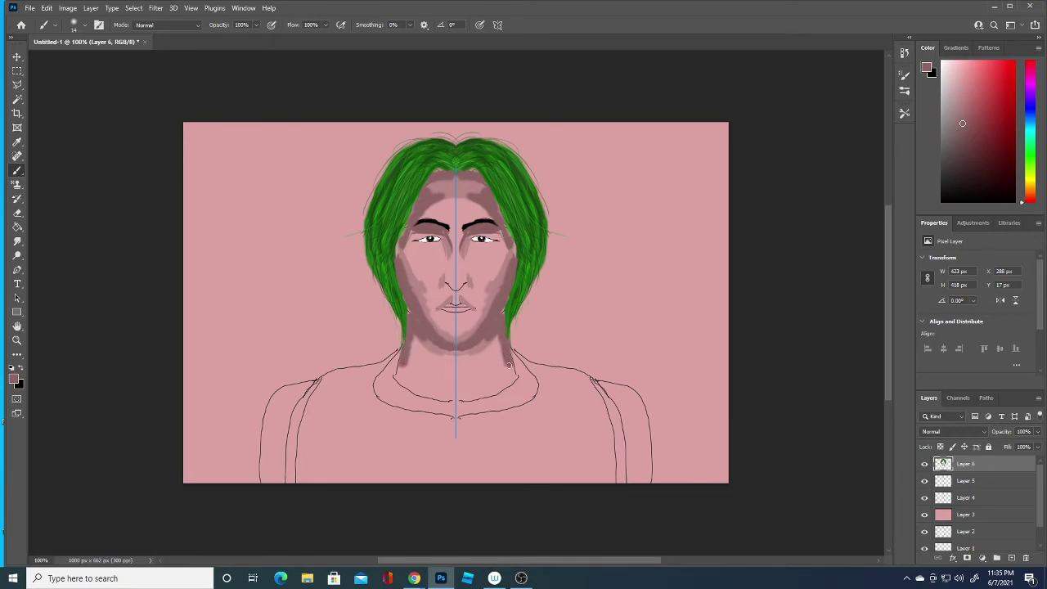
pyautogui.moveTo(406, 355)
pyautogui.mouseDown()
pyautogui.moveTo(401, 381)
pyautogui.moveTo(458, 394)
pyautogui.moveTo(439, 398)
pyautogui.mouseUp()
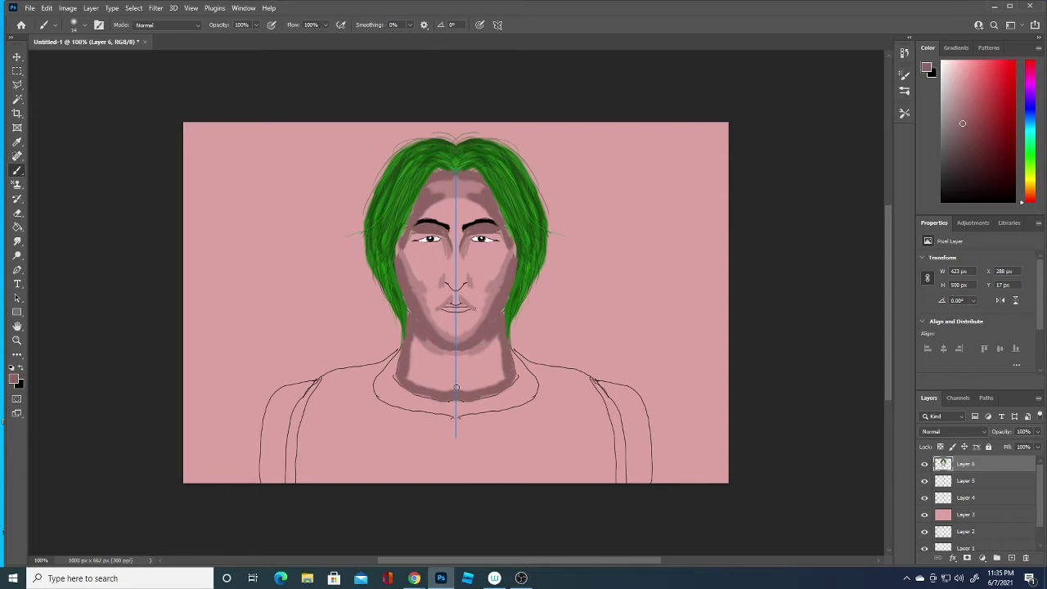
pyautogui.moveTo(399, 242); pyautogui.dragTo(401, 259)
# With white and a 7 px brush, paint highlights down the face sides, nose bridge and chin
pyautogui.click(14, 381)
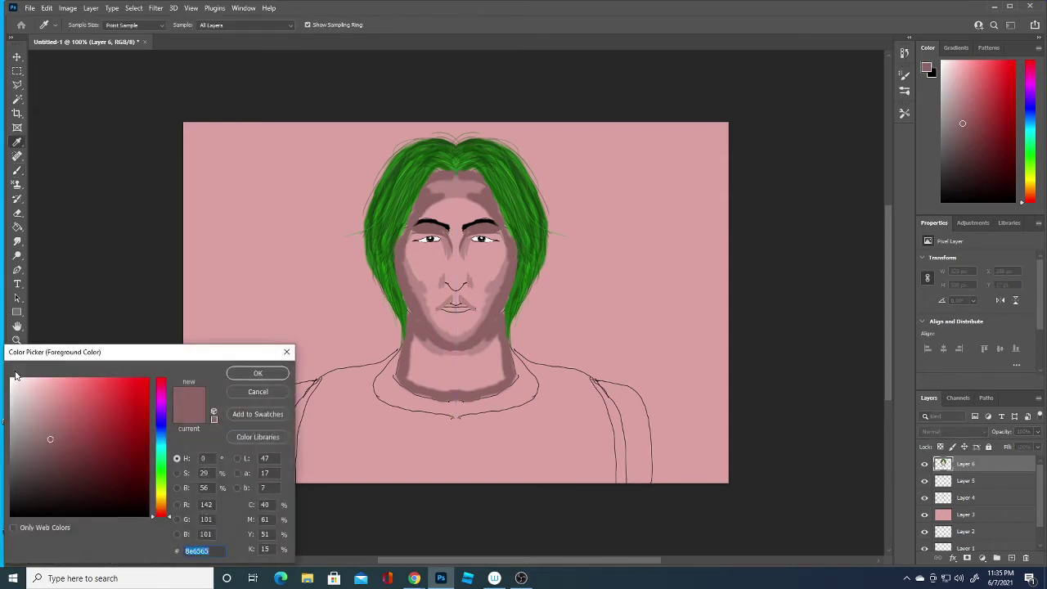
pyautogui.click(11, 378)
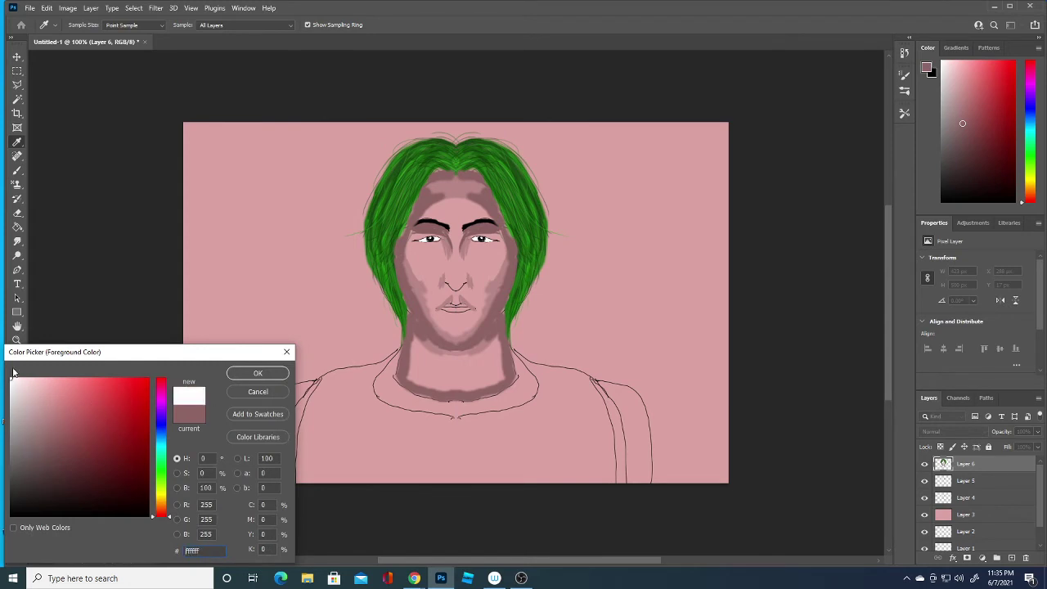
pyautogui.click(245, 373)
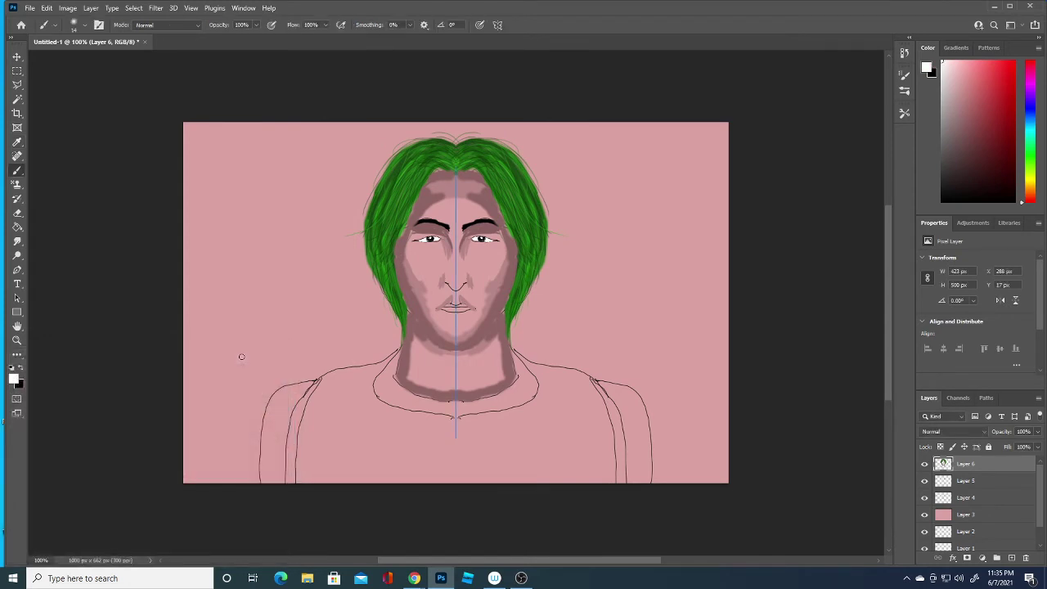
pyautogui.click(82, 24)
pyautogui.moveTo(76, 60); pyautogui.dragTo(70, 60)
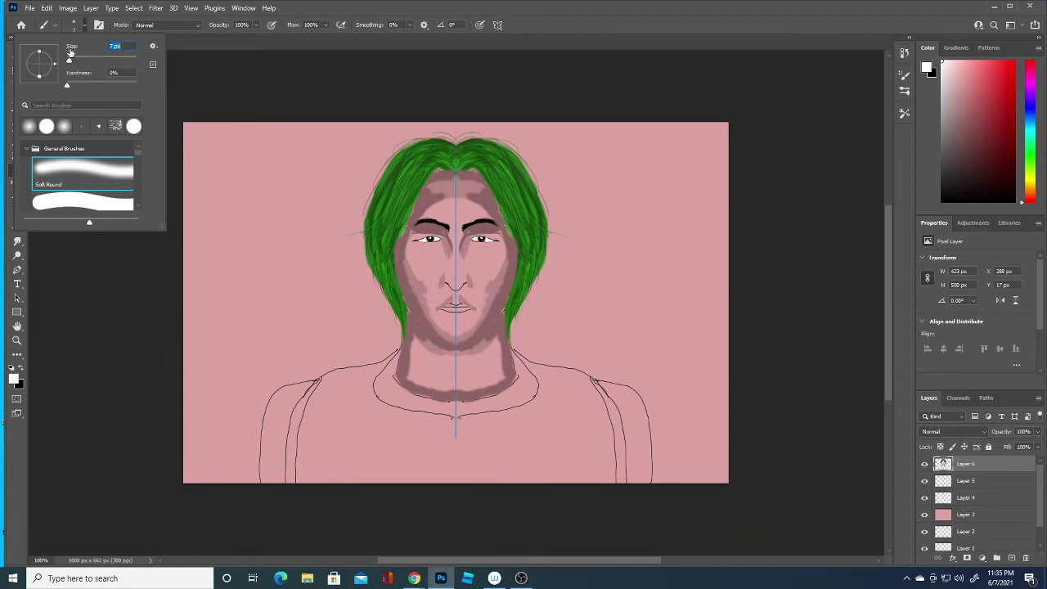
pyautogui.click(396, 244)
pyautogui.moveTo(397, 243); pyautogui.dragTo(427, 336)
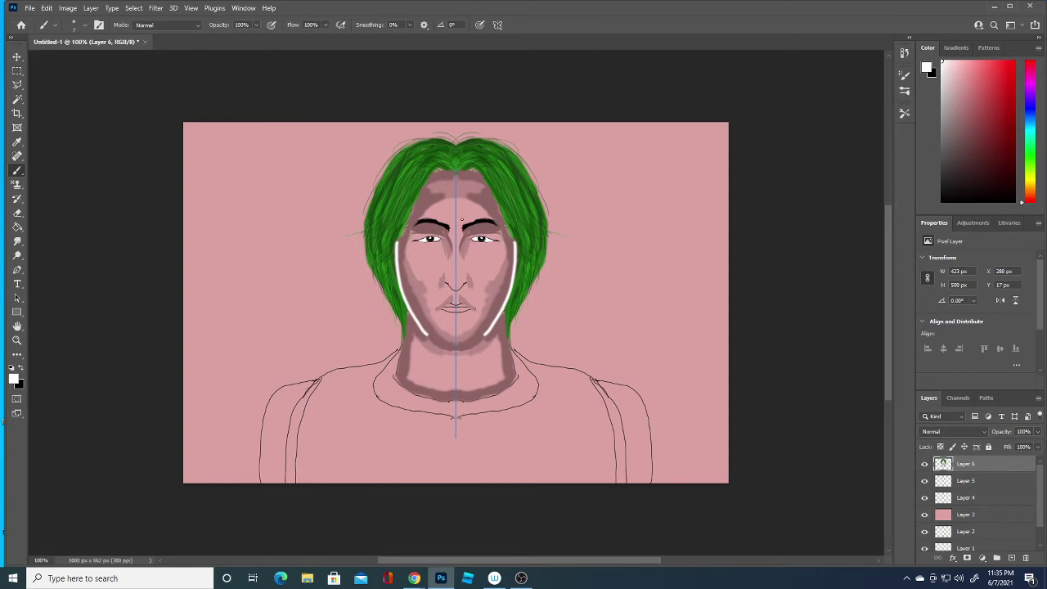
pyautogui.moveTo(446, 232); pyautogui.dragTo(450, 266)
pyautogui.moveTo(432, 337); pyautogui.dragTo(465, 350)
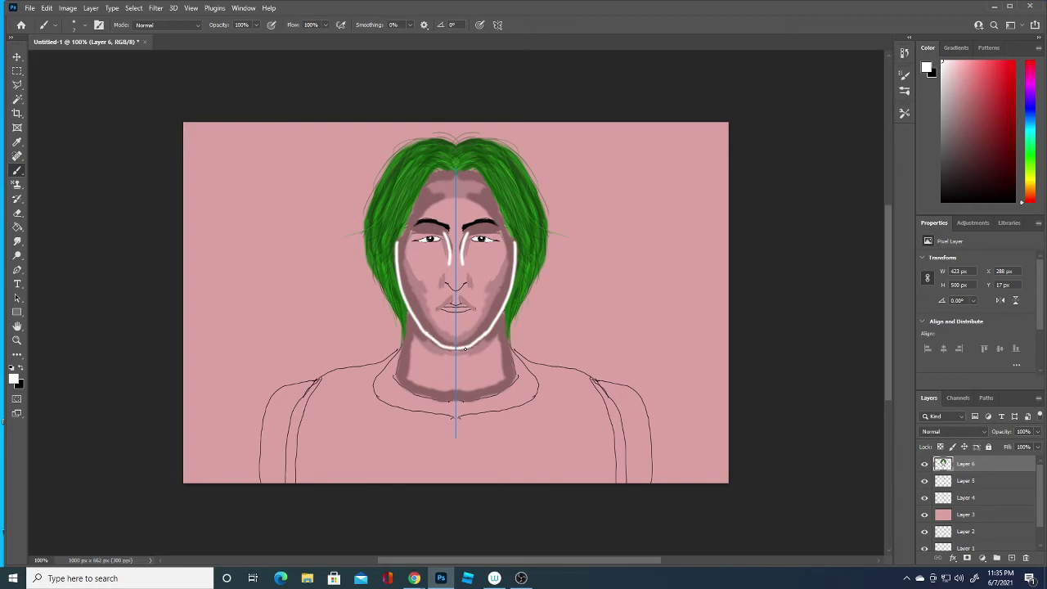
# Toggle Layer 6 visibility, add cheek highlights and lighten the neck shadow
pyautogui.click(925, 465)
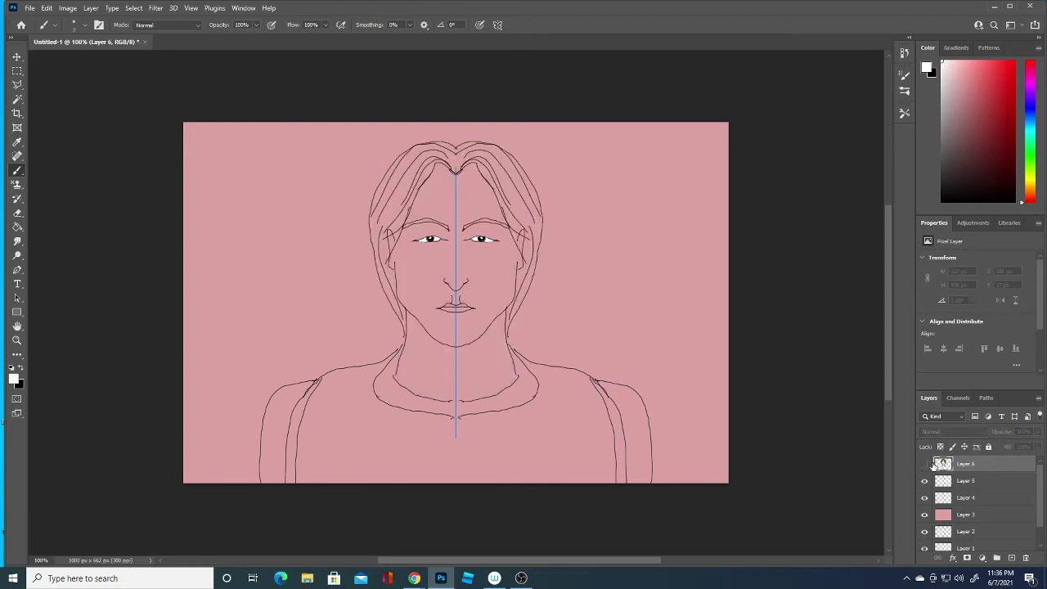
pyautogui.click(926, 464)
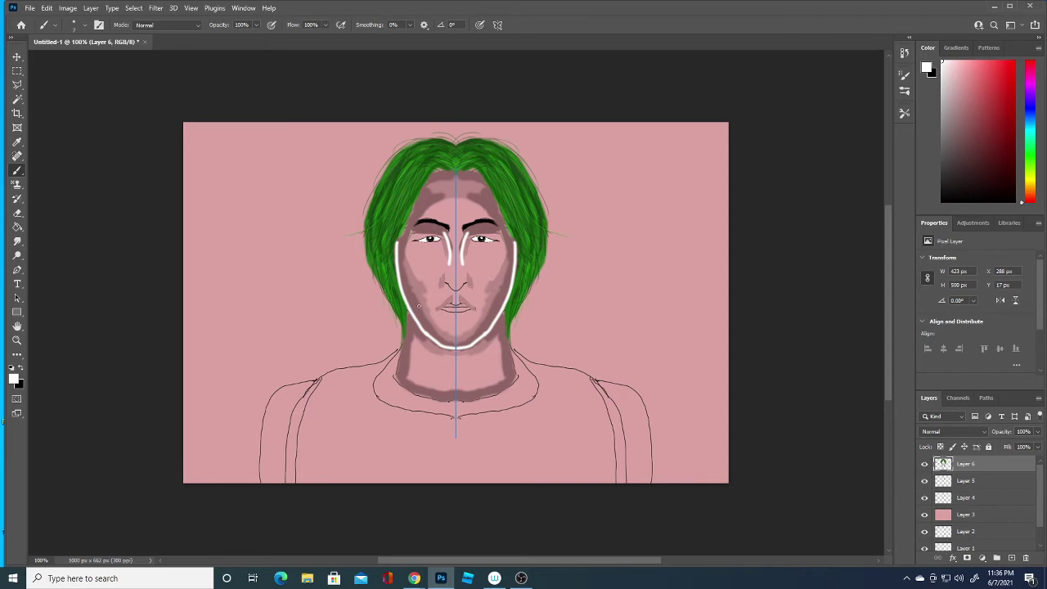
pyautogui.moveTo(418, 306)
pyautogui.mouseDown()
pyautogui.moveTo(444, 350)
pyautogui.moveTo(412, 313)
pyautogui.moveTo(401, 373)
pyautogui.mouseUp()
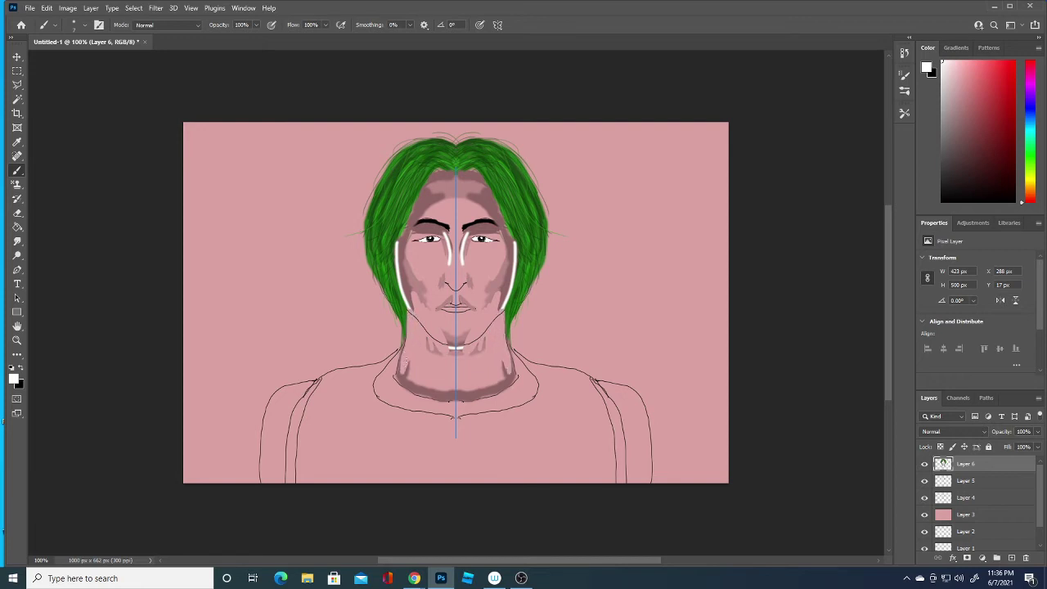
pyautogui.moveTo(406, 363)
pyautogui.mouseDown()
pyautogui.moveTo(414, 389)
pyautogui.moveTo(439, 394)
pyautogui.mouseUp()
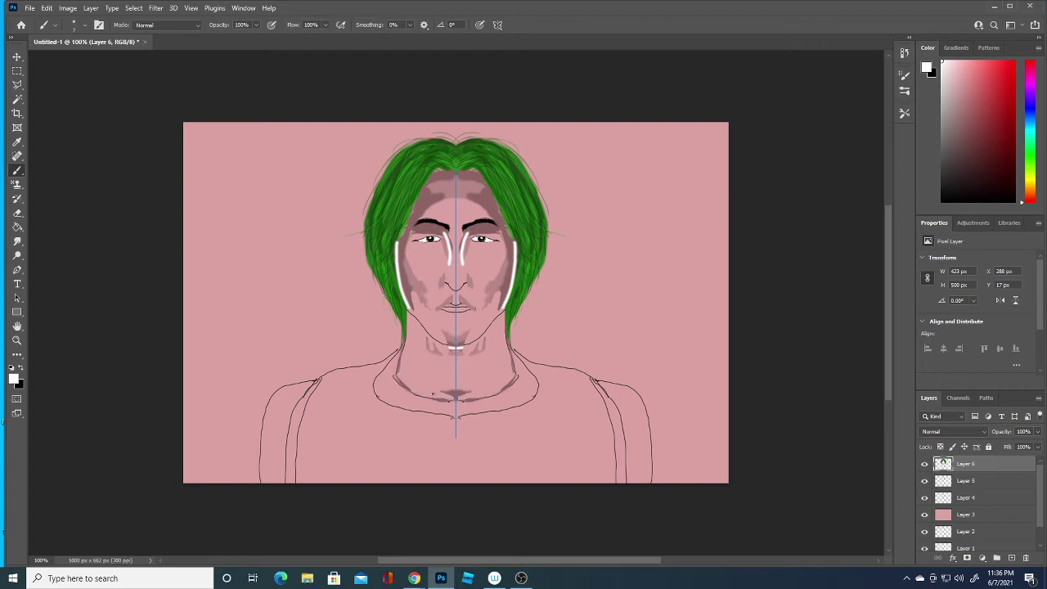
# Enlarge the brush to about 21 px, then to 26 px
pyautogui.click(85, 25)
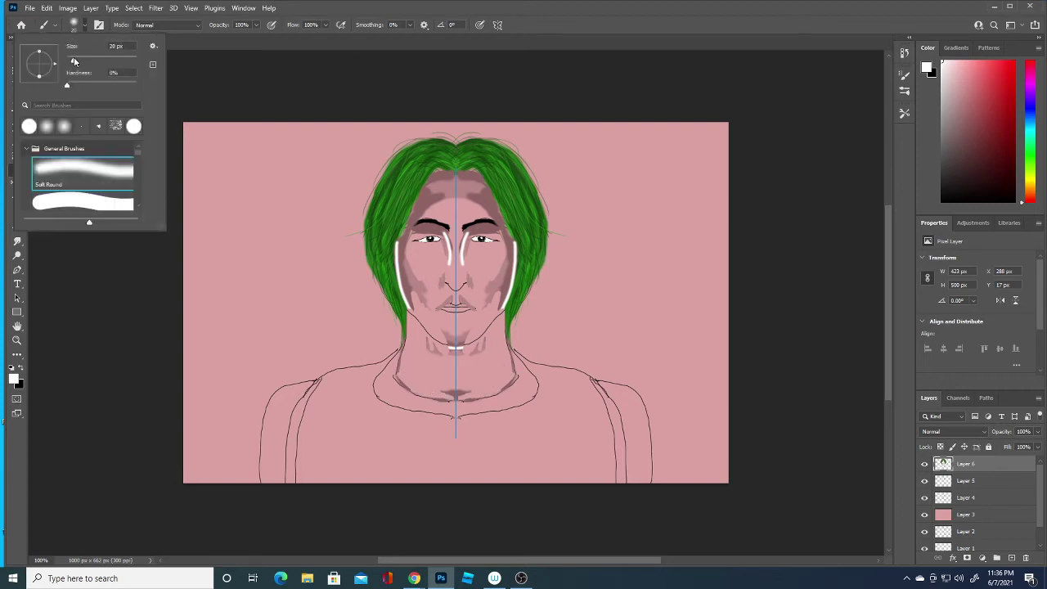
pyautogui.moveTo(71, 59); pyautogui.dragTo(74, 59)
pyautogui.press('Return')
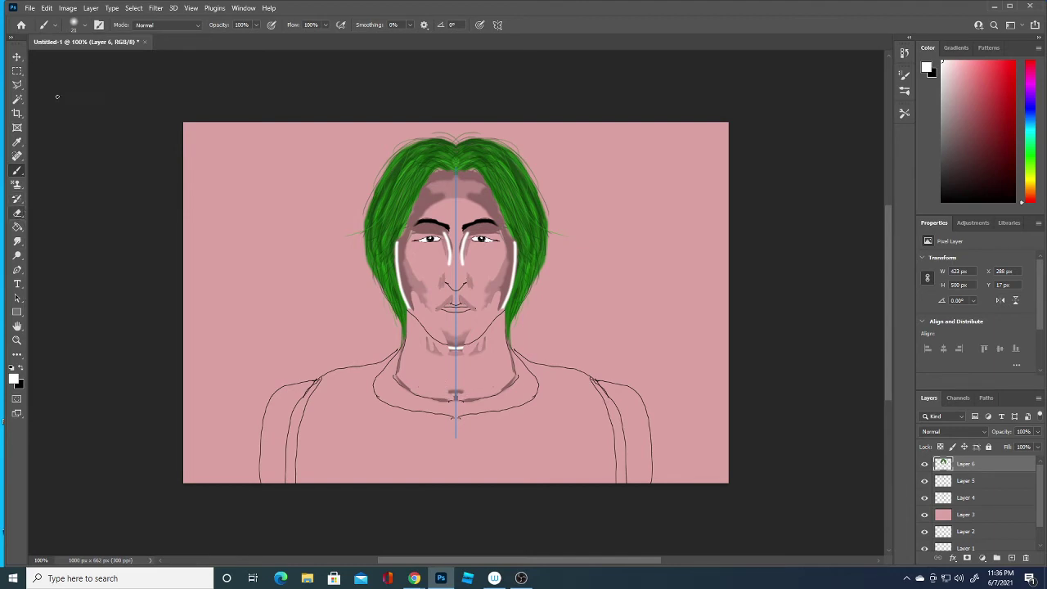
pyautogui.click(89, 27)
pyautogui.moveTo(74, 57); pyautogui.dragTo(77, 58)
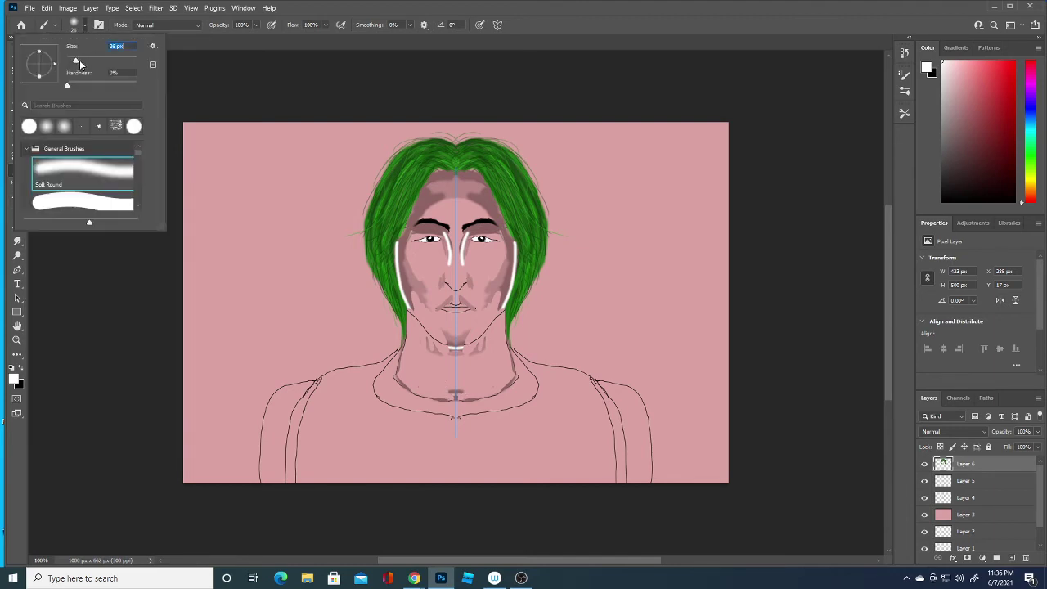
pyautogui.press('Return')
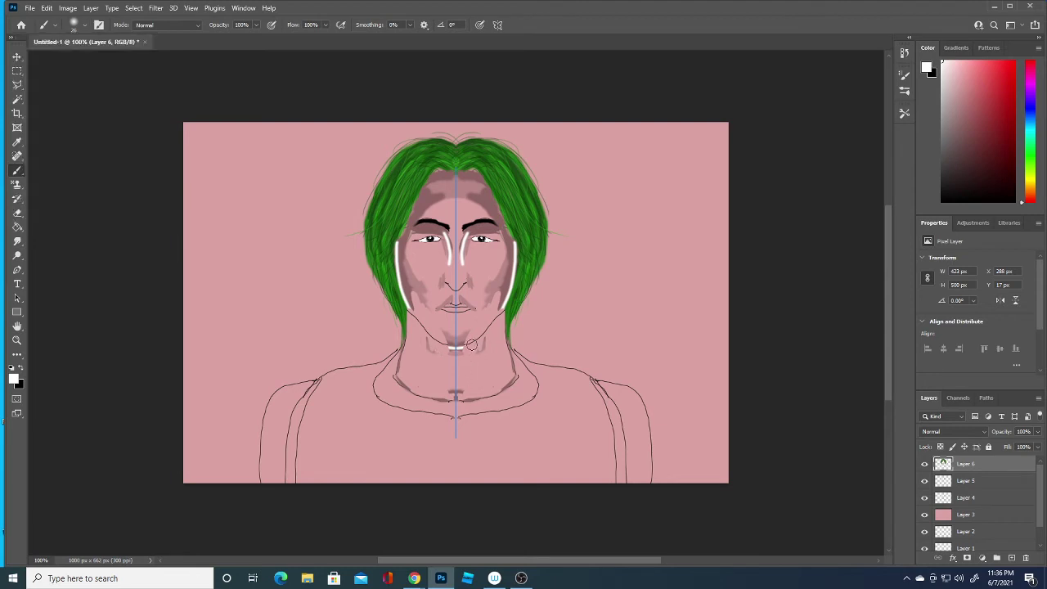
# Set the Eraser to 47 px and erase white marks below the lips and beside the nose
pyautogui.press('e')
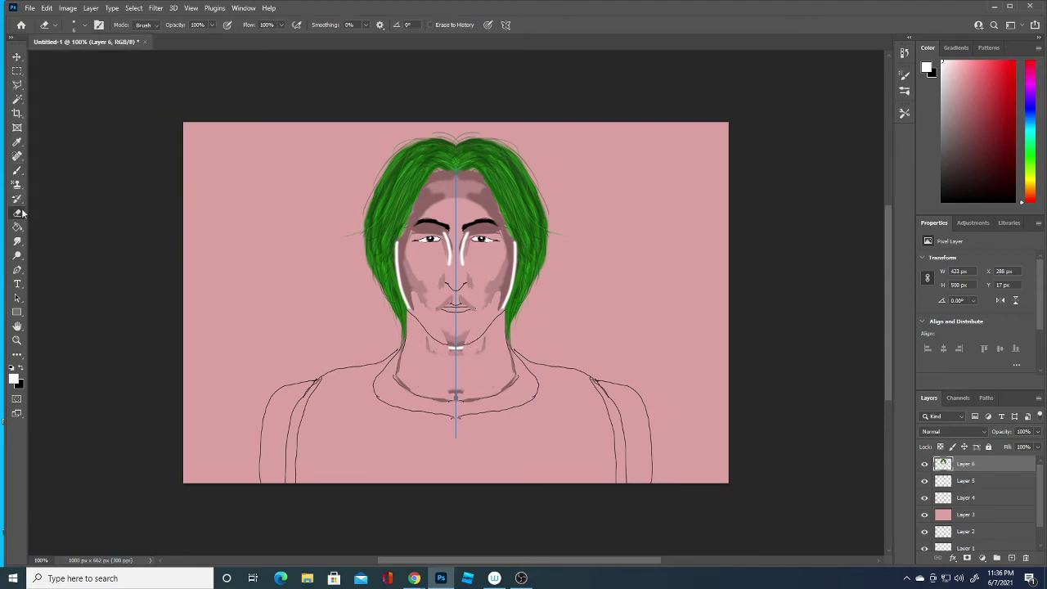
pyautogui.click(88, 27)
pyautogui.moveTo(72, 61); pyautogui.dragTo(84, 62)
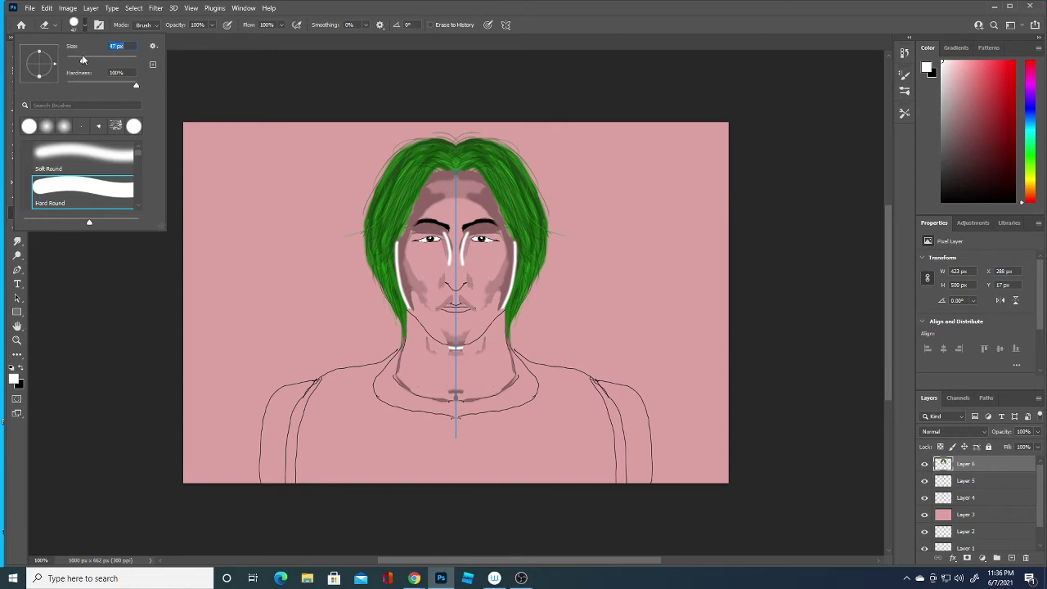
pyautogui.moveTo(455, 348); pyautogui.dragTo(456, 393)
pyautogui.moveTo(448, 260)
pyautogui.mouseDown()
pyautogui.moveTo(463, 260)
pyautogui.moveTo(447, 244)
pyautogui.moveTo(477, 227)
pyautogui.moveTo(432, 204)
pyautogui.moveTo(488, 197)
pyautogui.mouseUp()
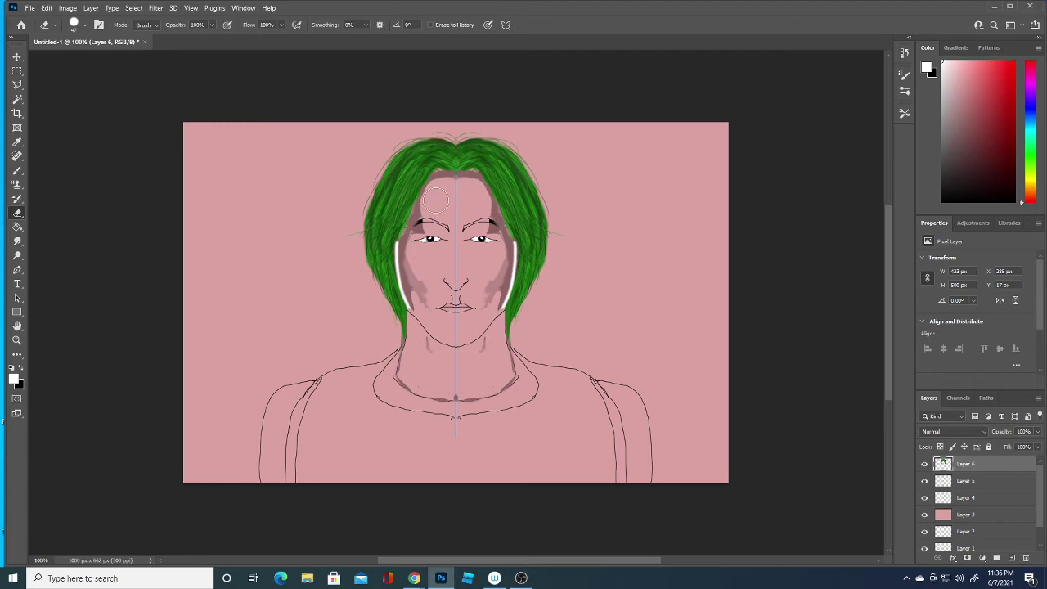
# Erase the forehead shading, cheek highlight strips and collar shading
pyautogui.moveTo(421, 219)
pyautogui.mouseDown()
pyautogui.moveTo(491, 226)
pyautogui.moveTo(482, 223)
pyautogui.moveTo(485, 294)
pyautogui.moveTo(499, 308)
pyautogui.moveTo(503, 287)
pyautogui.moveTo(505, 310)
pyautogui.moveTo(505, 262)
pyautogui.moveTo(483, 215)
pyautogui.mouseUp()
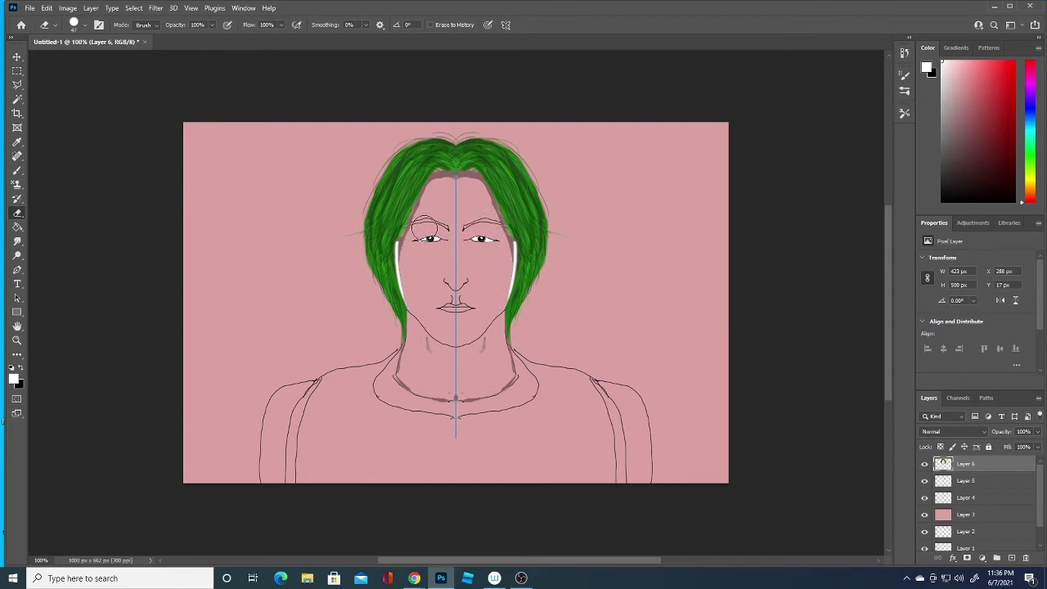
pyautogui.moveTo(414, 290)
pyautogui.mouseDown()
pyautogui.moveTo(411, 255)
pyautogui.moveTo(439, 188)
pyautogui.mouseUp()
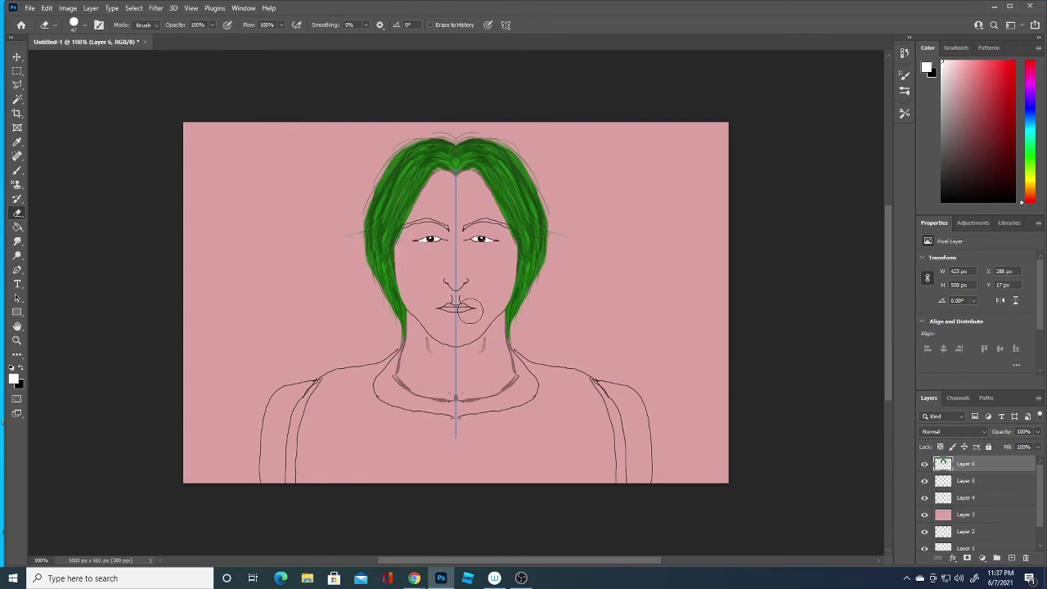
pyautogui.moveTo(436, 362)
pyautogui.mouseDown()
pyautogui.moveTo(409, 385)
pyautogui.moveTo(495, 385)
pyautogui.mouseUp()
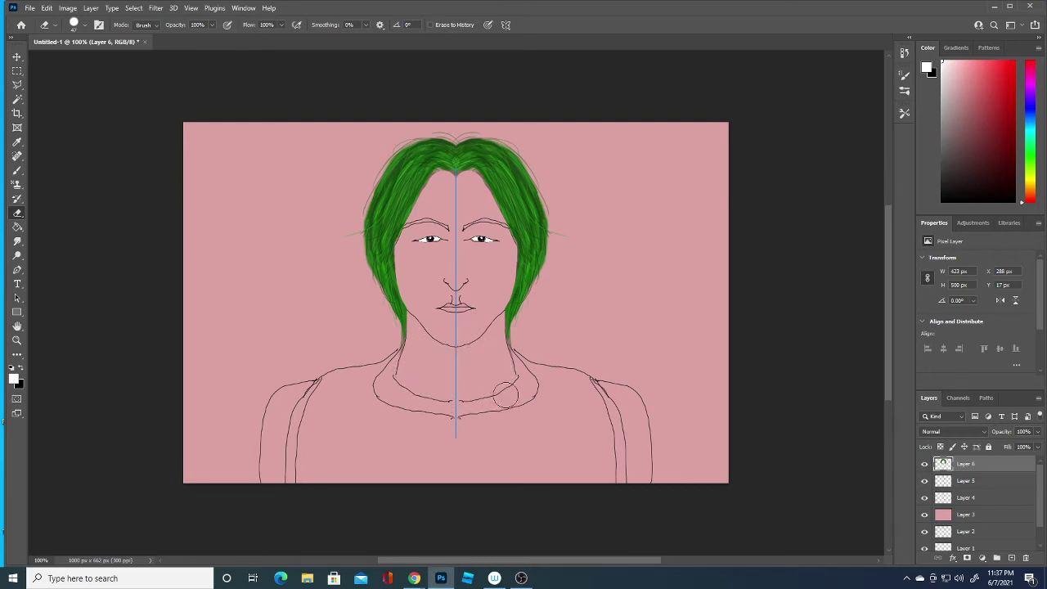
pyautogui.moveTo(407, 407); pyautogui.dragTo(461, 421)
# Shrink the eraser to about 3 px
pyautogui.click(86, 29)
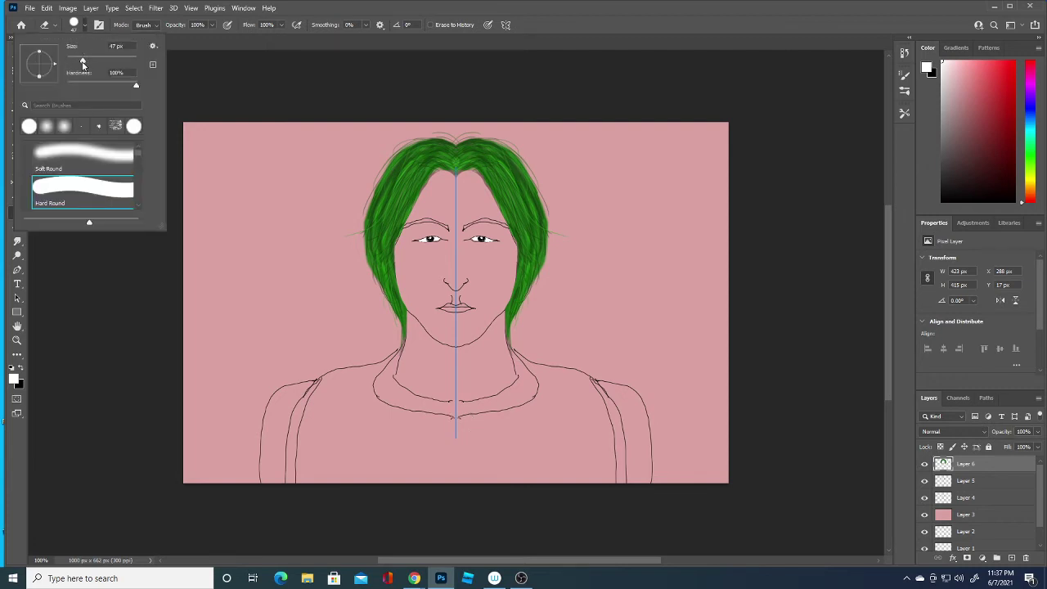
pyautogui.moveTo(85, 59); pyautogui.dragTo(69, 60)
pyautogui.press('Return')
# Switch back to the Brush and set it to a 9 px hard round tip
pyautogui.click(16, 169)
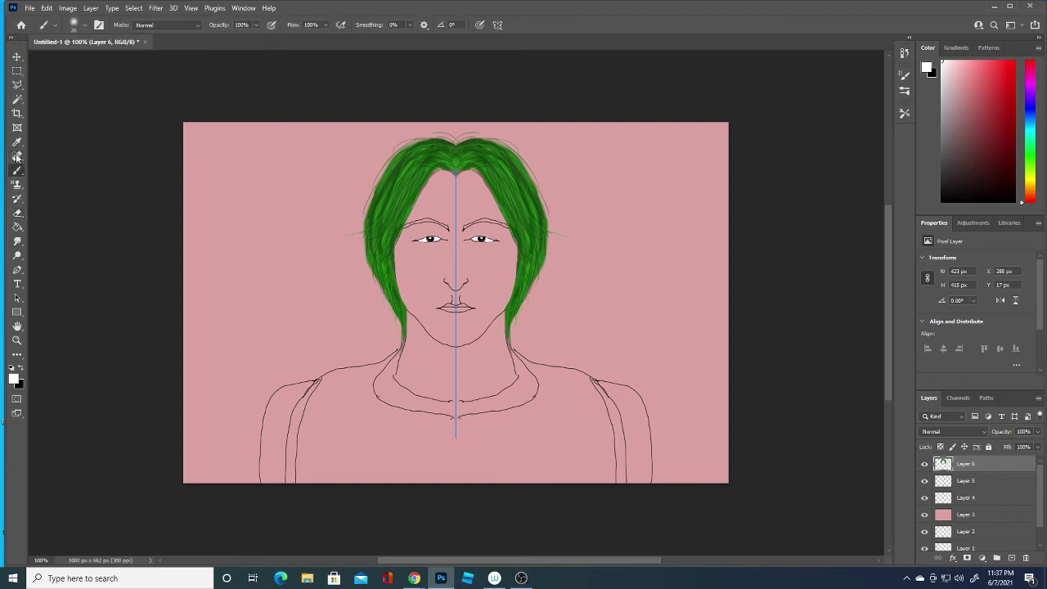
pyautogui.click(86, 28)
pyautogui.moveTo(68, 60); pyautogui.dragTo(71, 64)
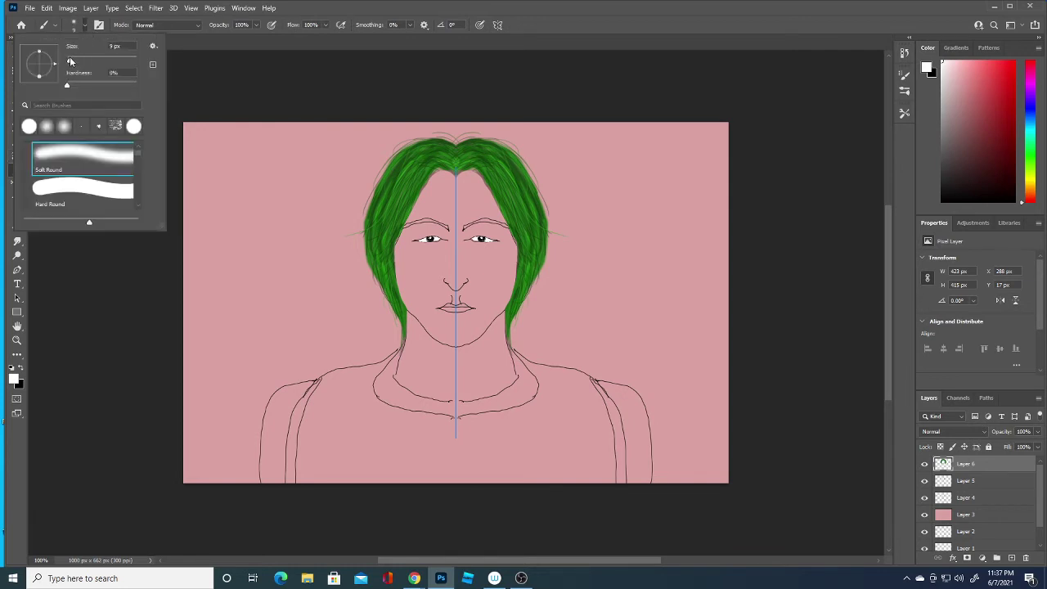
pyautogui.click(197, 82)
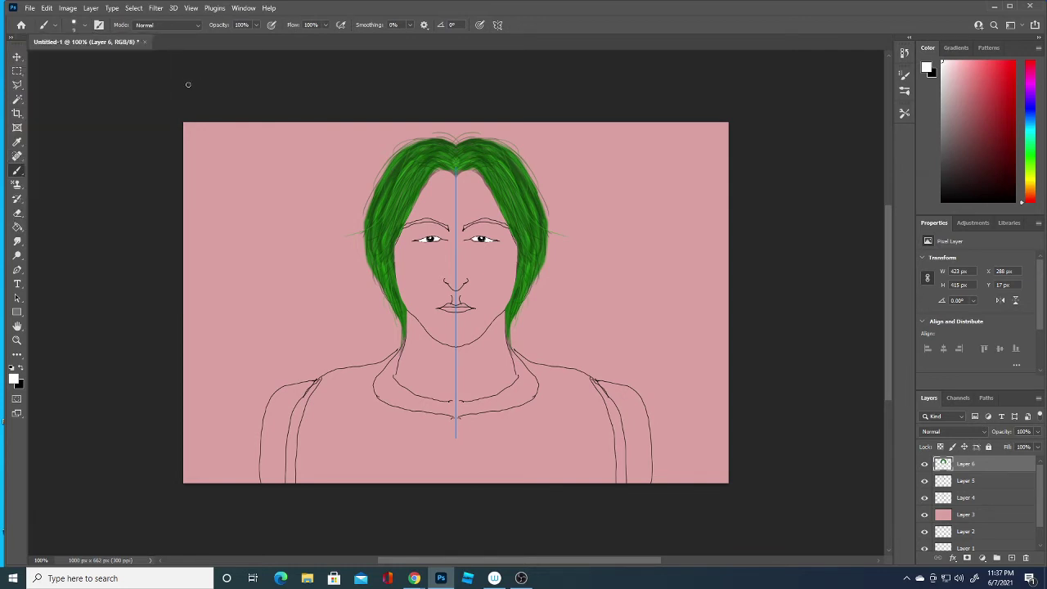
pyautogui.click(85, 28)
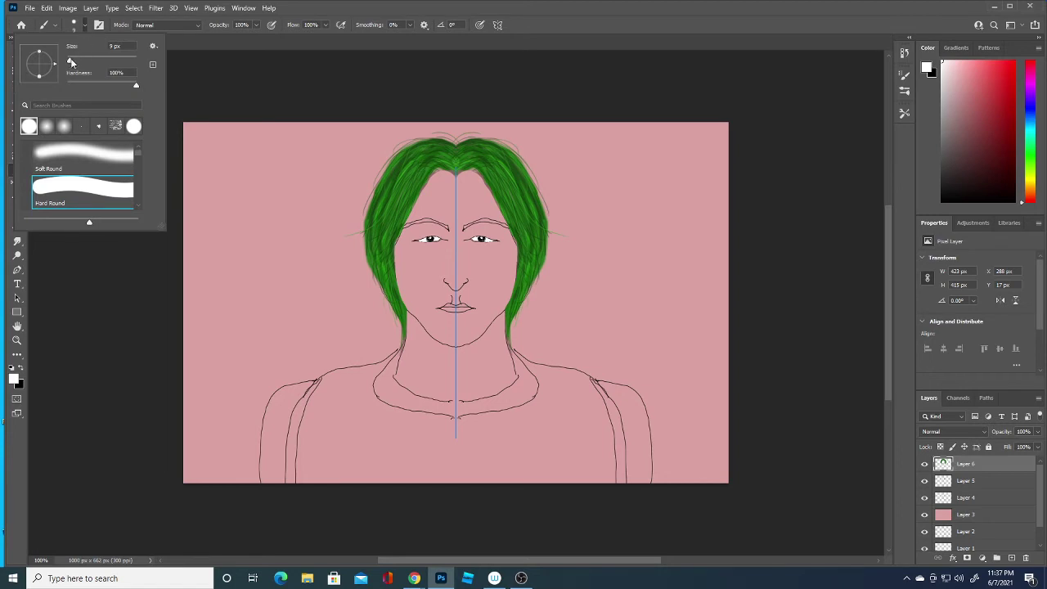
pyautogui.click(384, 378)
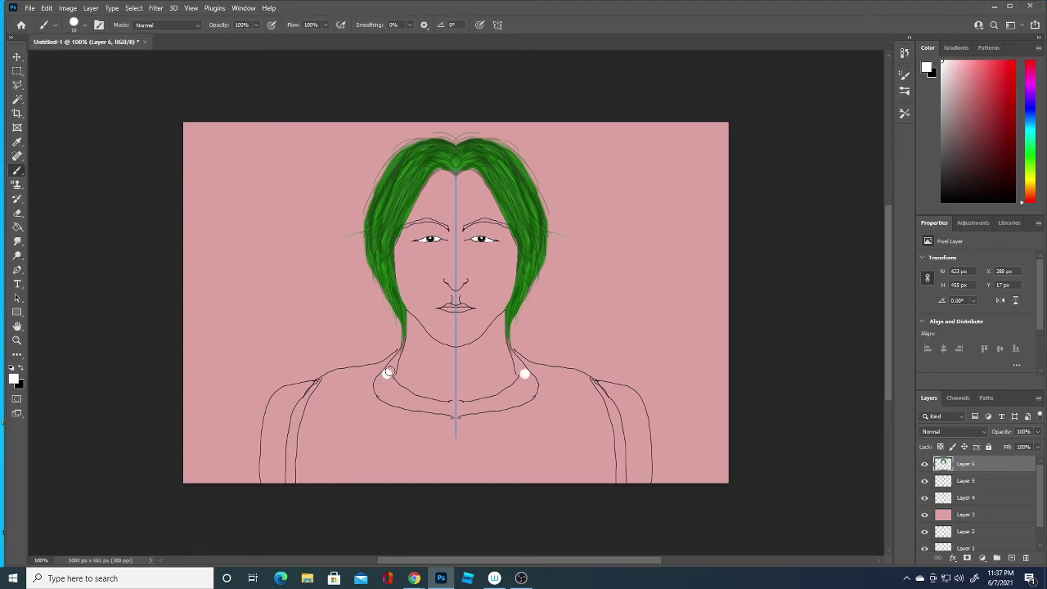
# Undo the stray white dots, then paint a thick dark green collar band around the neckline
pyautogui.hotkey('ctrl', 'z')
pyautogui.click(14, 378)
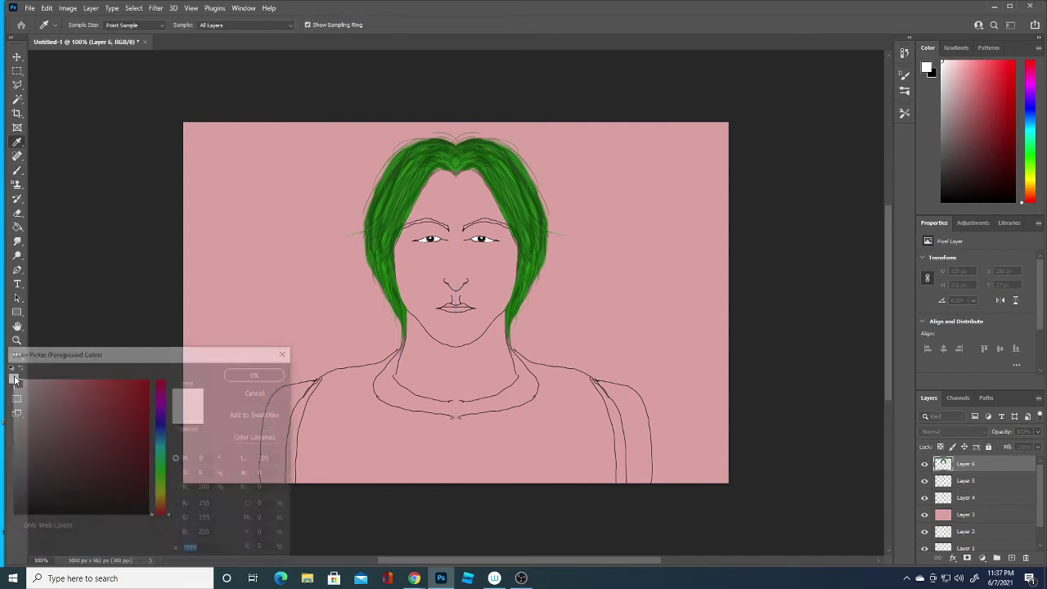
pyautogui.click(399, 300)
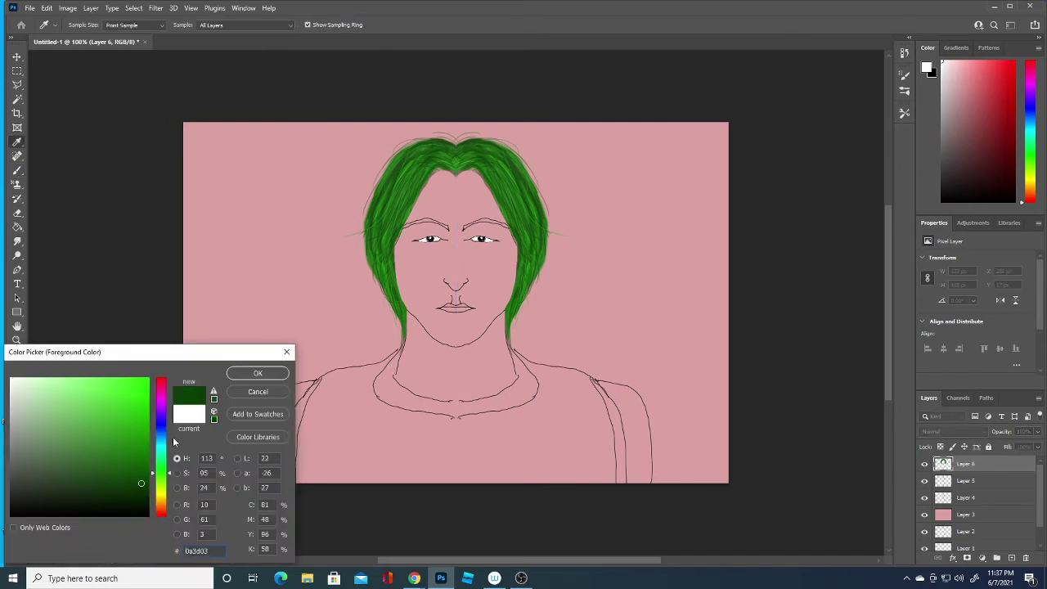
pyautogui.click(257, 373)
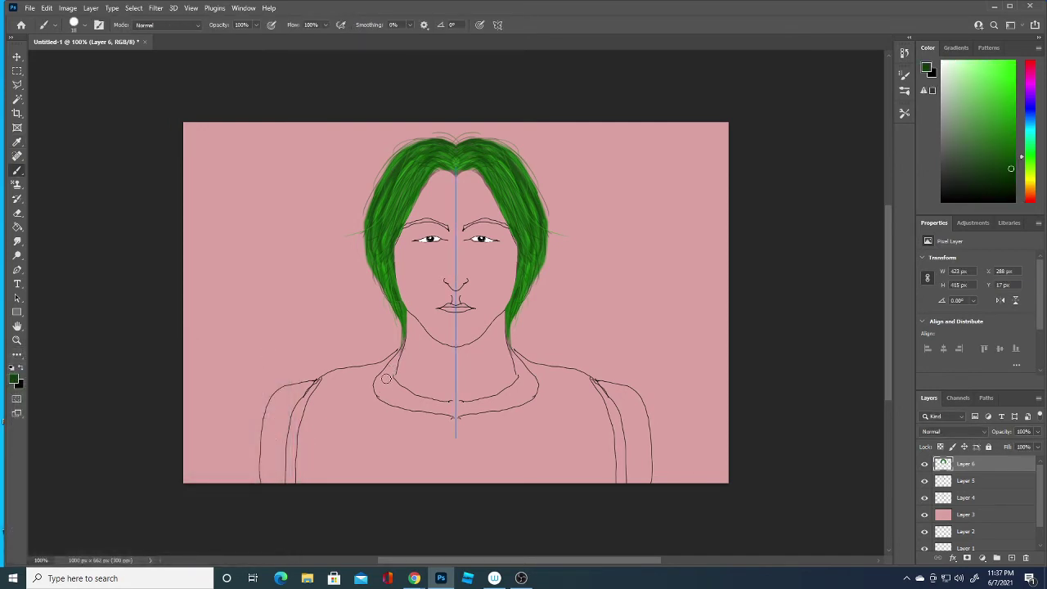
pyautogui.moveTo(386, 382)
pyautogui.mouseDown()
pyautogui.moveTo(407, 400)
pyautogui.moveTo(456, 406)
pyautogui.moveTo(399, 403)
pyautogui.moveTo(384, 392)
pyautogui.moveTo(392, 367)
pyautogui.moveTo(384, 402)
pyautogui.moveTo(445, 402)
pyautogui.mouseUp()
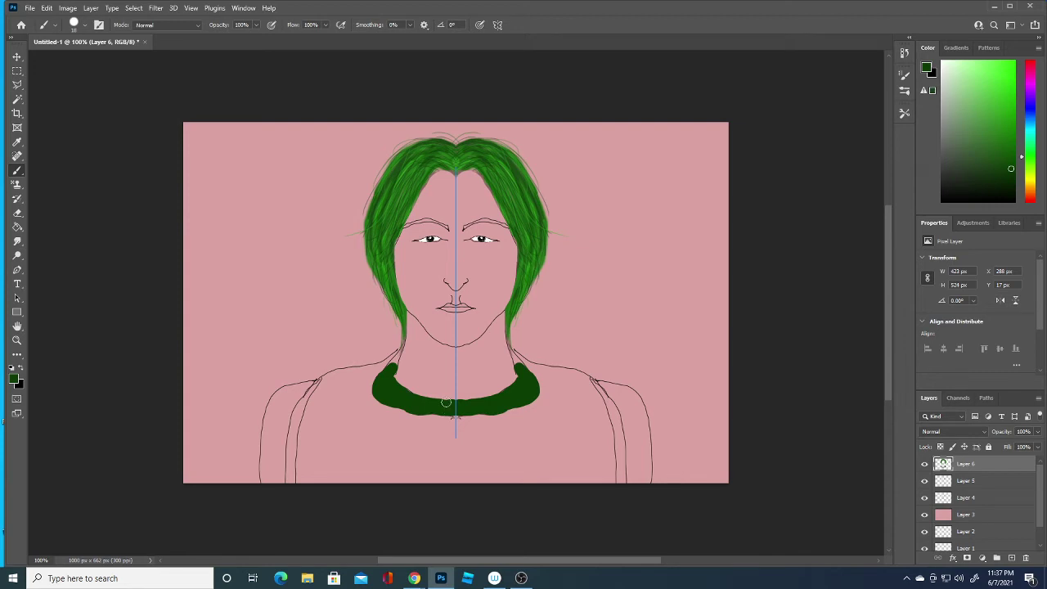
pyautogui.click(13, 378)
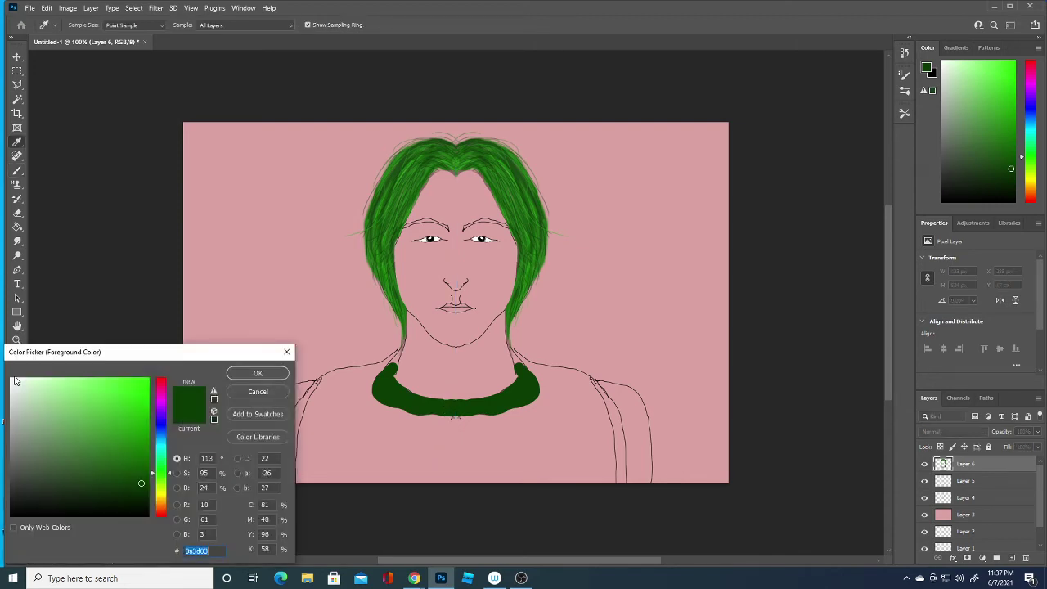
# Shrink the brush to about 1 px and paint fine dark green strokes up the neck edges
pyautogui.click(267, 375)
pyautogui.click(83, 27)
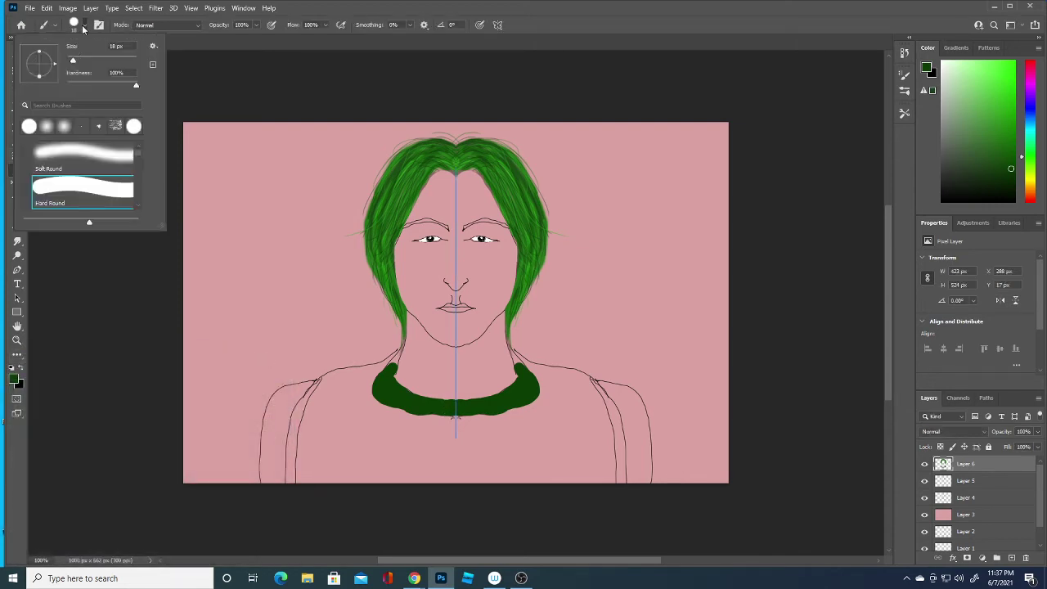
pyautogui.moveTo(73, 60); pyautogui.dragTo(68, 61)
pyautogui.click(391, 371)
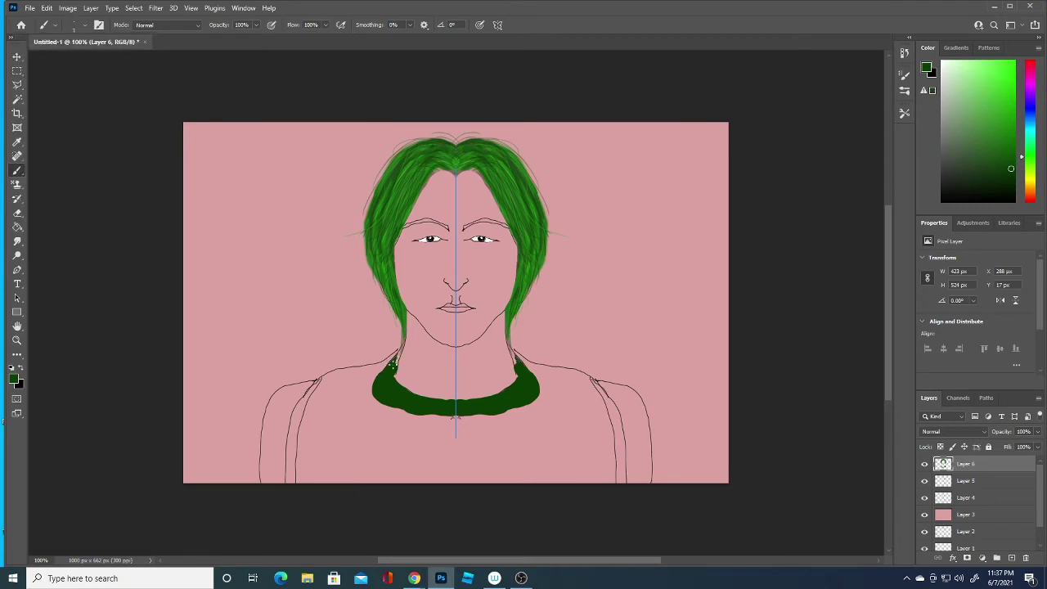
pyautogui.moveTo(393, 364); pyautogui.dragTo(397, 358)
pyautogui.click(14, 377)
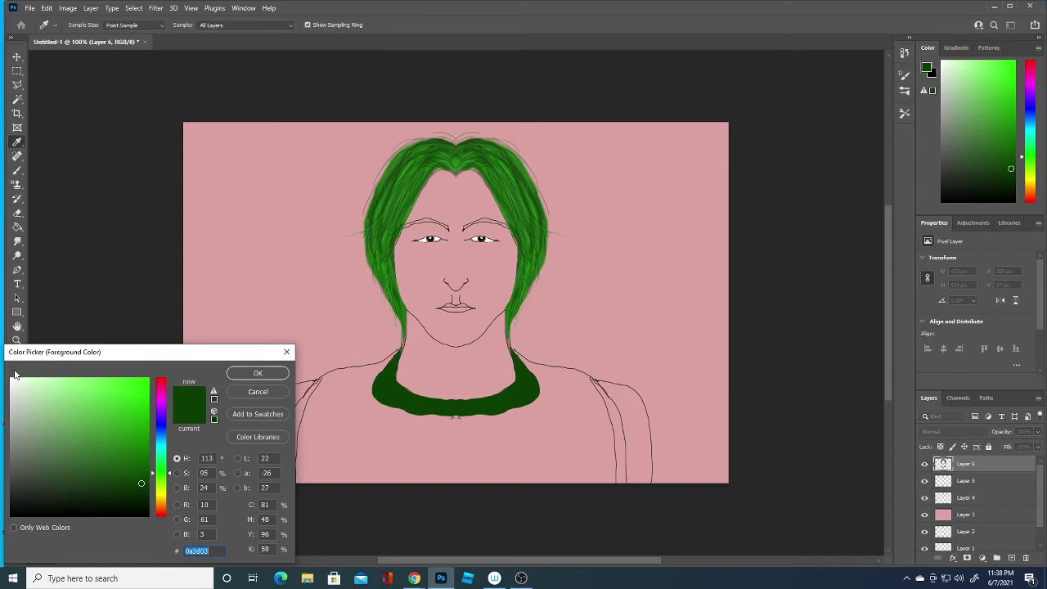
# Paint the shirt shoulders and chest in brighter green with a 31 px brush
pyautogui.click(250, 372)
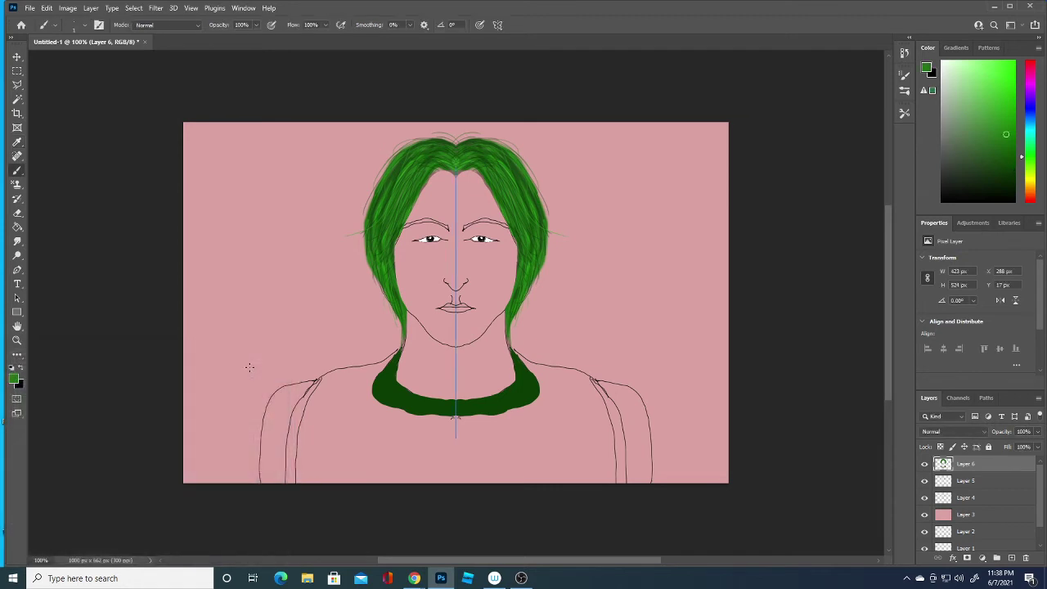
pyautogui.moveTo(347, 402)
pyautogui.mouseDown()
pyautogui.moveTo(321, 453)
pyautogui.moveTo(332, 418)
pyautogui.mouseUp()
pyautogui.click(81, 28)
pyautogui.moveTo(67, 60); pyautogui.dragTo(78, 60)
pyautogui.moveTo(352, 396)
pyautogui.mouseDown()
pyautogui.moveTo(311, 471)
pyautogui.moveTo(312, 454)
pyautogui.moveTo(327, 479)
pyautogui.moveTo(349, 386)
pyautogui.moveTo(309, 401)
pyautogui.moveTo(301, 446)
pyautogui.moveTo(307, 433)
pyautogui.moveTo(362, 491)
pyautogui.moveTo(384, 426)
pyautogui.moveTo(356, 475)
pyautogui.moveTo(319, 482)
pyautogui.moveTo(300, 458)
pyautogui.moveTo(308, 428)
pyautogui.moveTo(429, 496)
pyautogui.moveTo(441, 471)
pyautogui.moveTo(446, 491)
pyautogui.moveTo(455, 446)
pyautogui.moveTo(446, 427)
pyautogui.moveTo(384, 425)
pyautogui.moveTo(426, 435)
pyautogui.moveTo(448, 426)
pyautogui.moveTo(387, 411)
pyautogui.moveTo(364, 385)
pyautogui.moveTo(369, 414)
pyautogui.moveTo(389, 435)
pyautogui.moveTo(463, 444)
pyautogui.moveTo(453, 425)
pyautogui.moveTo(466, 432)
pyautogui.mouseUp()
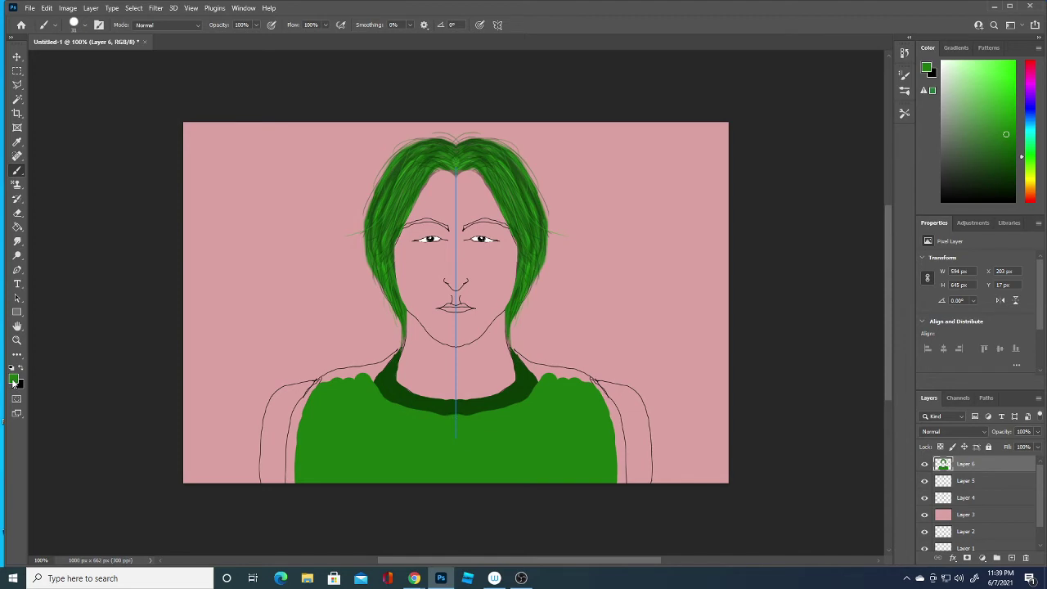
# Refine the green along the shoulders and neckline edge with a 9 px brush
pyautogui.click(85, 25)
pyautogui.moveTo(78, 64); pyautogui.dragTo(70, 63)
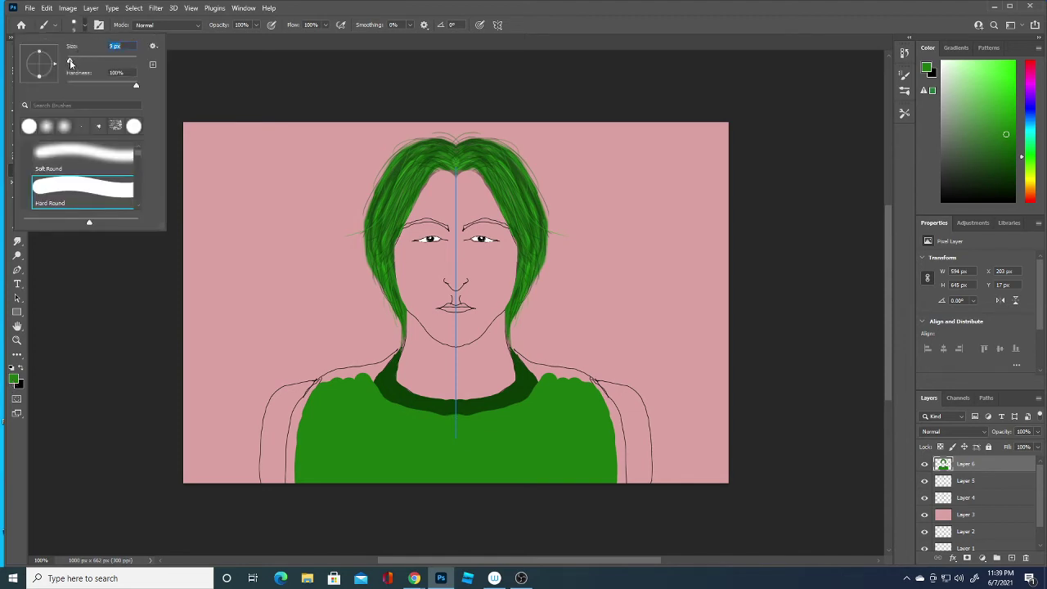
pyautogui.click(333, 388)
pyautogui.moveTo(348, 380); pyautogui.dragTo(398, 353)
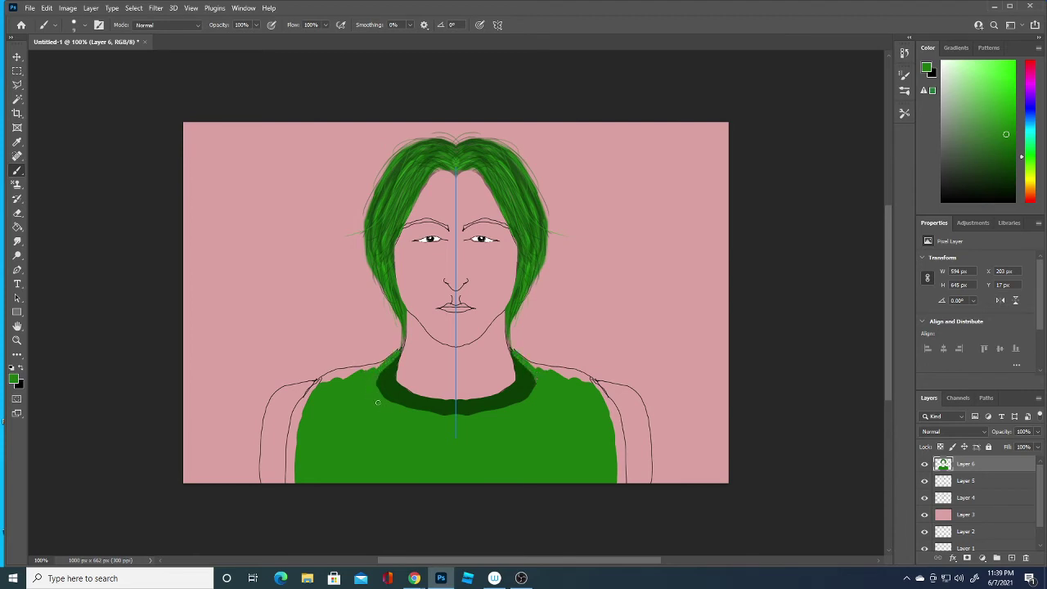
pyautogui.moveTo(376, 376)
pyautogui.mouseDown()
pyautogui.moveTo(379, 397)
pyautogui.moveTo(380, 365)
pyautogui.moveTo(322, 381)
pyautogui.moveTo(367, 368)
pyautogui.mouseUp()
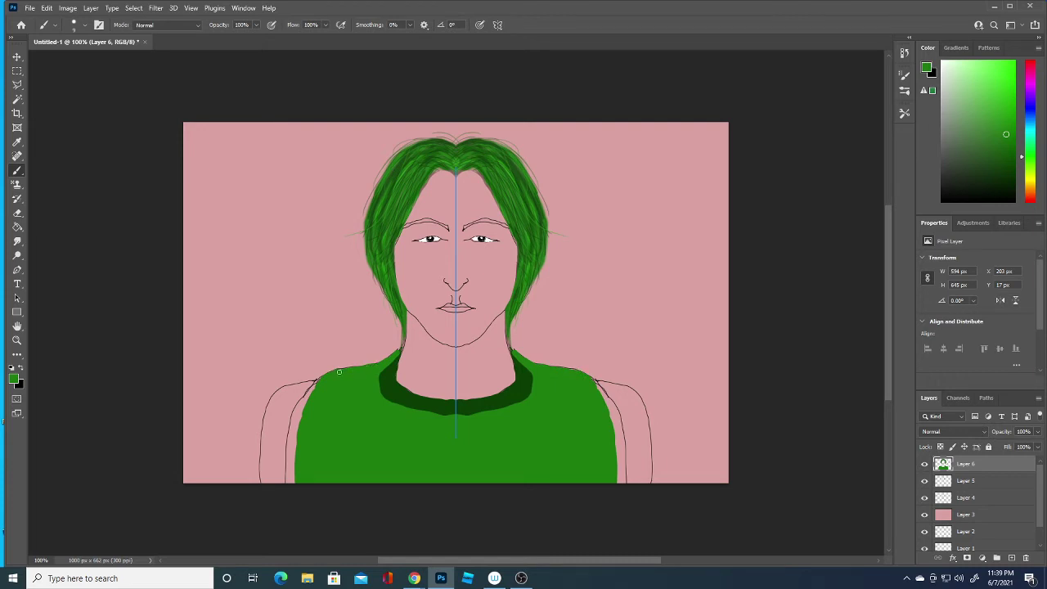
pyautogui.click(14, 383)
# Paint dark green 0f5106 seam stripes down both shoulders
pyautogui.click(139, 473)
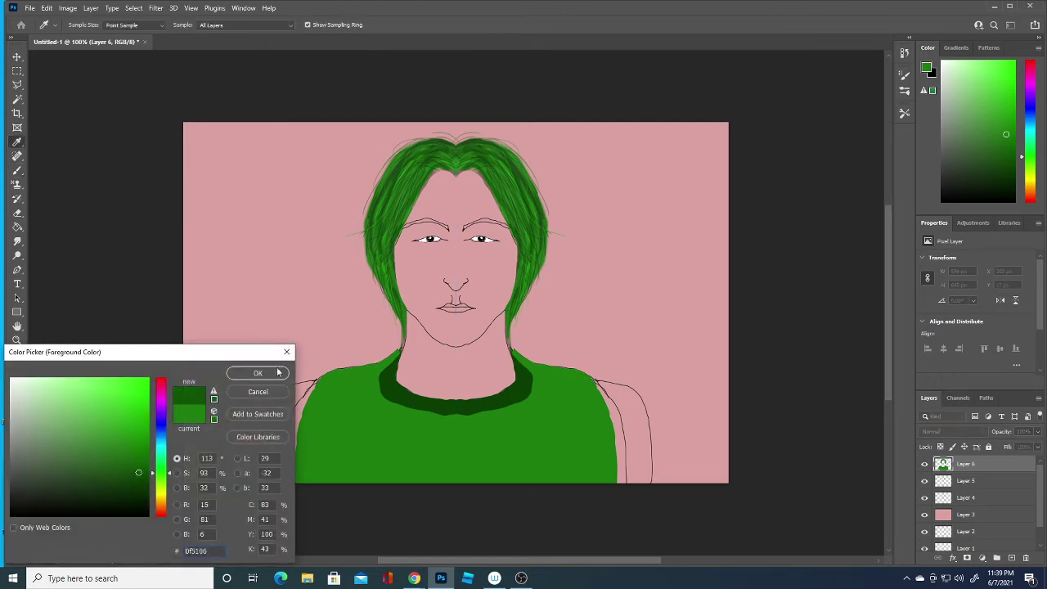
pyautogui.click(257, 373)
pyautogui.moveTo(292, 472)
pyautogui.mouseDown()
pyautogui.moveTo(291, 458)
pyautogui.moveTo(290, 479)
pyautogui.moveTo(295, 413)
pyautogui.moveTo(303, 405)
pyautogui.moveTo(292, 426)
pyautogui.moveTo(327, 370)
pyautogui.mouseUp()
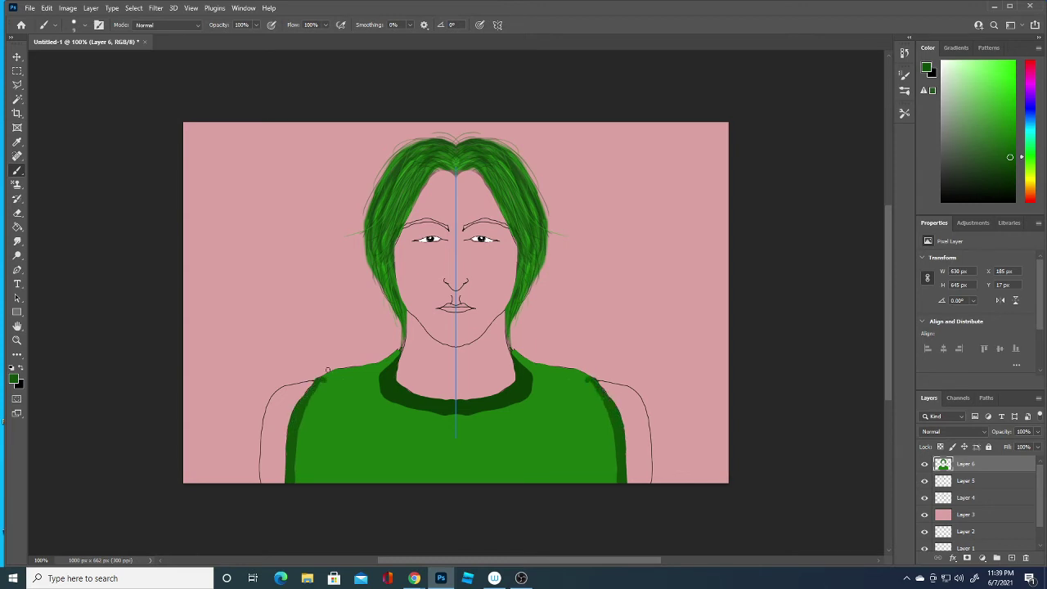
# Carry the brighter shirt green over both arms and the outer shoulder edges
pyautogui.click(13, 381)
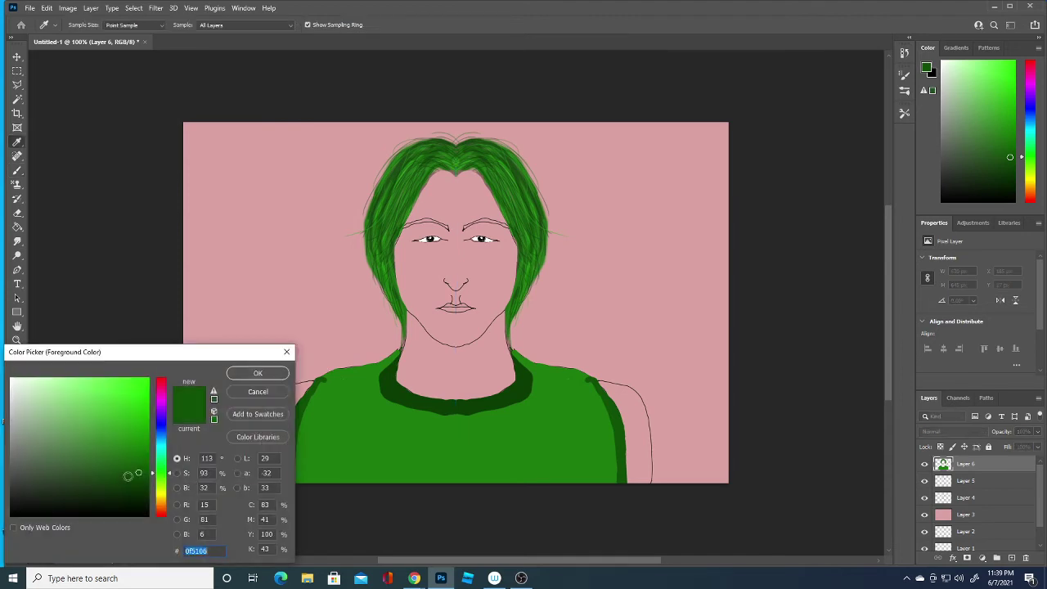
pyautogui.click(130, 450)
pyautogui.click(240, 373)
pyautogui.press('b')
pyautogui.moveTo(271, 432)
pyautogui.mouseDown()
pyautogui.moveTo(264, 478)
pyautogui.moveTo(268, 459)
pyautogui.moveTo(274, 482)
pyautogui.moveTo(278, 440)
pyautogui.moveTo(283, 481)
pyautogui.moveTo(286, 406)
pyautogui.moveTo(268, 412)
pyautogui.moveTo(264, 438)
pyautogui.moveTo(270, 409)
pyautogui.moveTo(288, 398)
pyautogui.moveTo(293, 407)
pyautogui.moveTo(311, 384)
pyautogui.moveTo(278, 397)
pyautogui.moveTo(292, 386)
pyautogui.mouseUp()
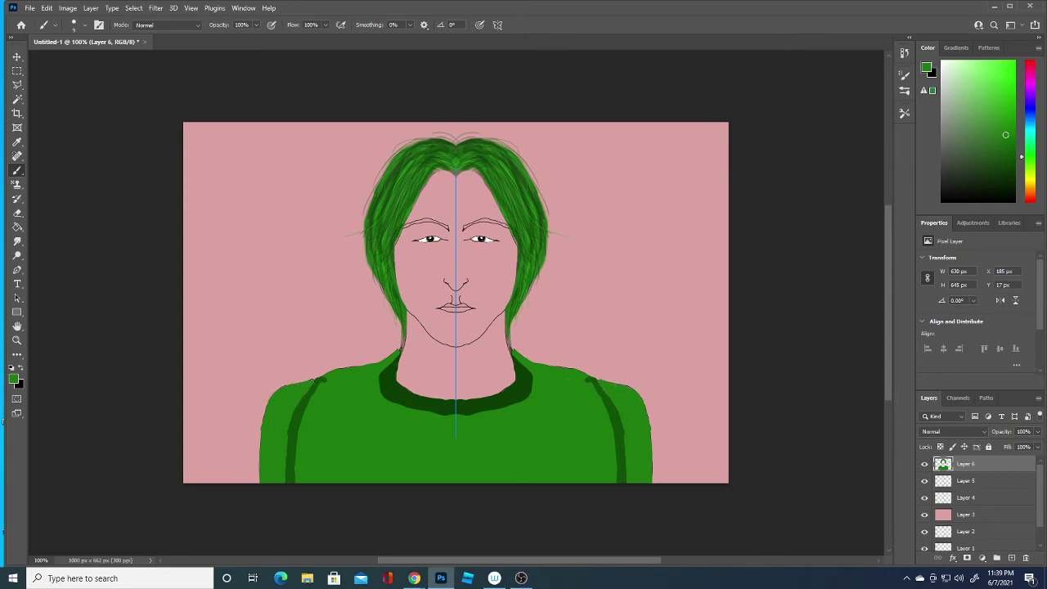
pyautogui.moveTo(263, 424)
pyautogui.mouseDown()
pyautogui.moveTo(260, 475)
pyautogui.moveTo(280, 394)
pyautogui.moveTo(316, 376)
pyautogui.mouseUp()
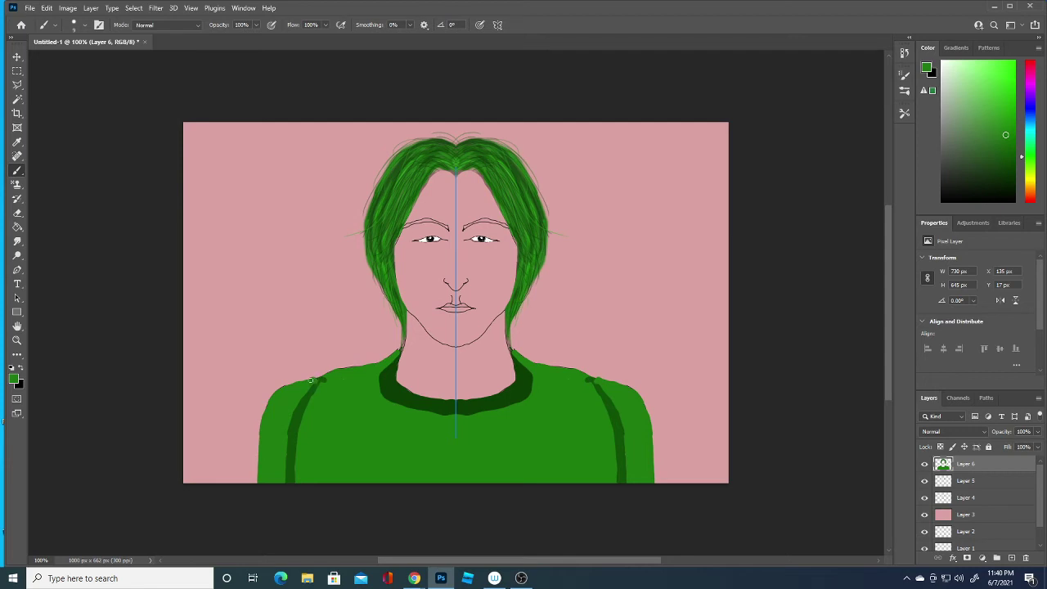
pyautogui.moveTo(314, 378)
pyautogui.mouseDown()
pyautogui.moveTo(326, 375)
pyautogui.moveTo(317, 379)
pyautogui.mouseUp()
# Touch up the shoulder seam in dark green and draw crossed lacing down the chest
pyautogui.click(13, 378)
pyautogui.click(276, 375)
pyautogui.moveTo(312, 383); pyautogui.dragTo(333, 371)
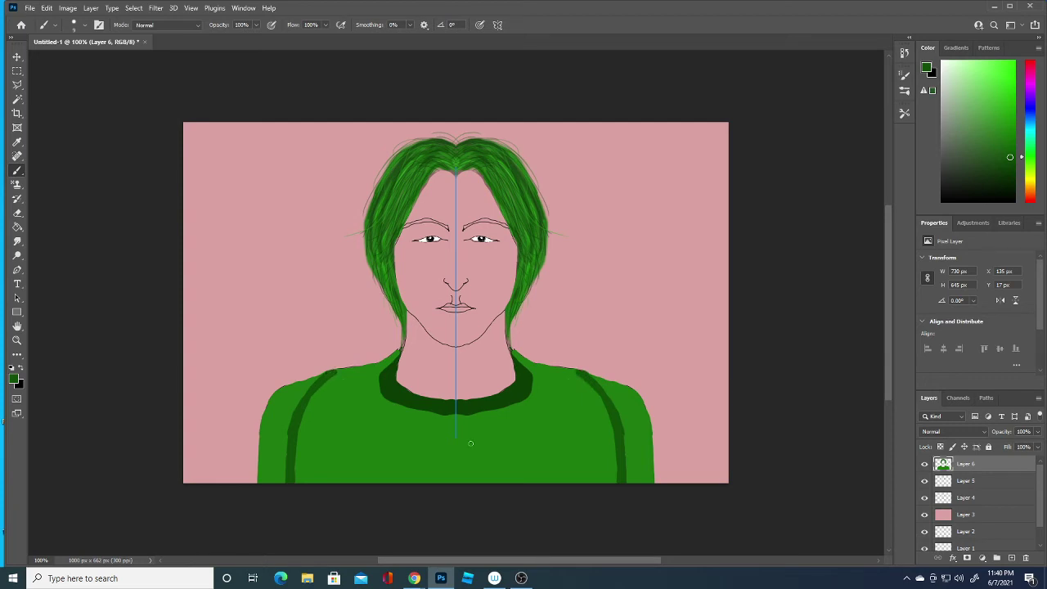
pyautogui.moveTo(448, 426)
pyautogui.mouseDown()
pyautogui.moveTo(465, 439)
pyautogui.moveTo(448, 449)
pyautogui.moveTo(463, 466)
pyautogui.moveTo(450, 475)
pyautogui.moveTo(466, 474)
pyautogui.moveTo(450, 483)
pyautogui.mouseUp()
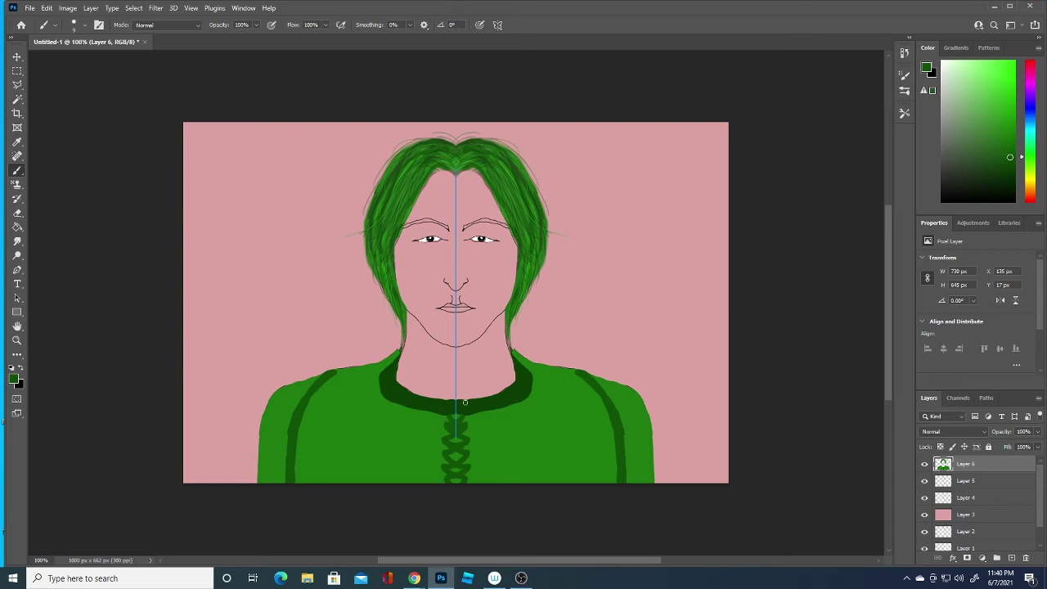
pyautogui.click(981, 497)
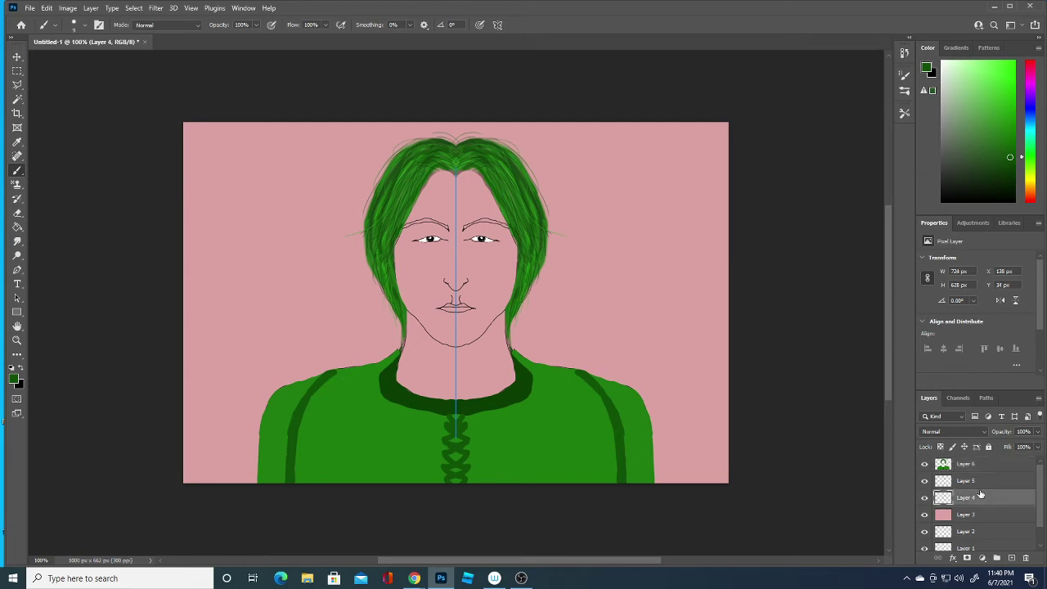
# Fill the pink background with dark red 971212 using the Paint Bucket
pyautogui.click(18, 227)
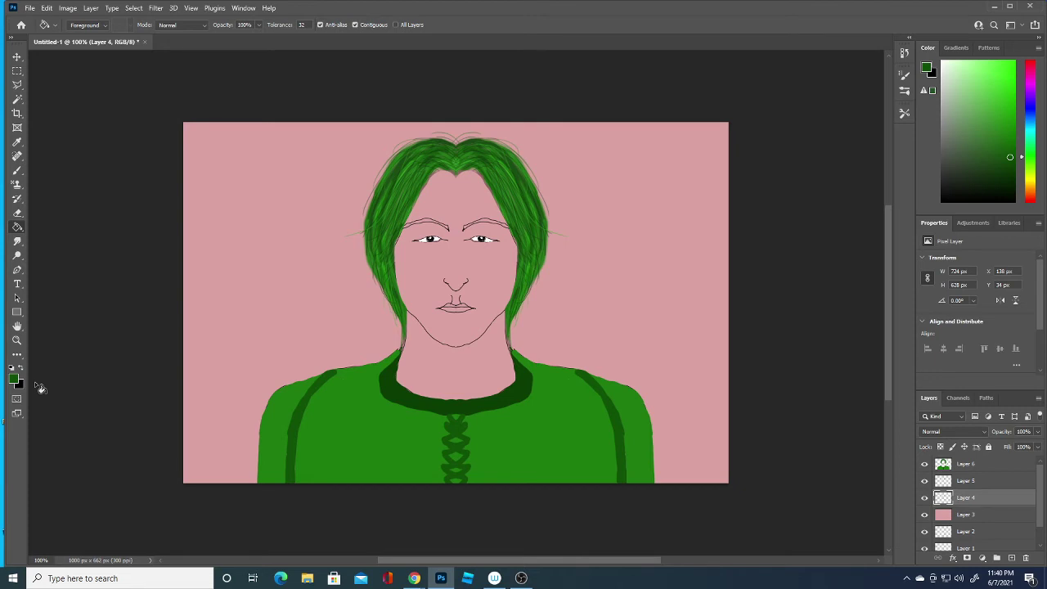
pyautogui.click(12, 368)
pyautogui.click(14, 377)
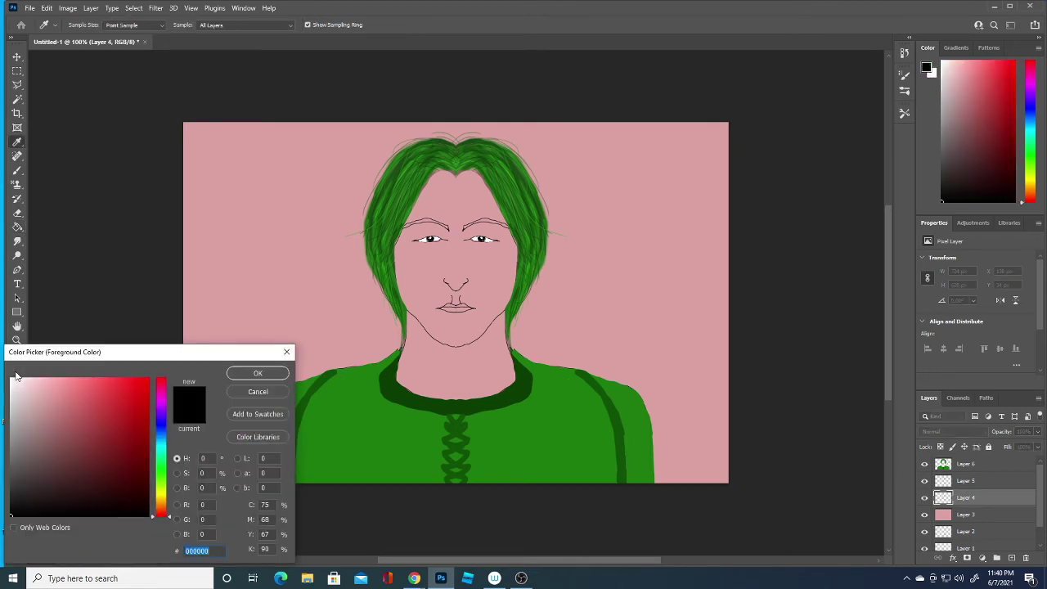
pyautogui.click(254, 372)
pyautogui.click(15, 377)
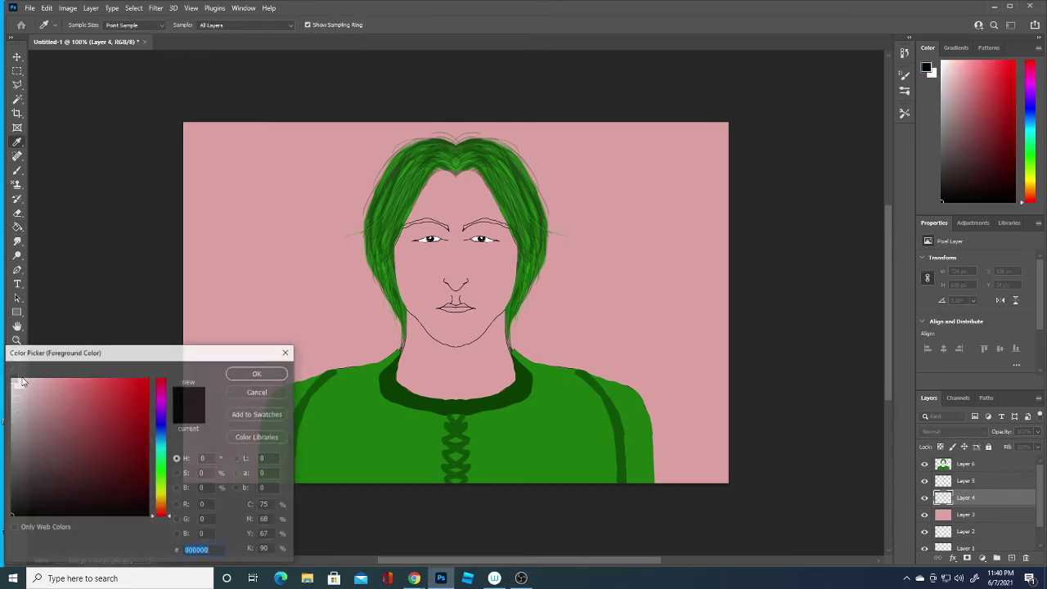
pyautogui.click(132, 434)
pyautogui.click(254, 372)
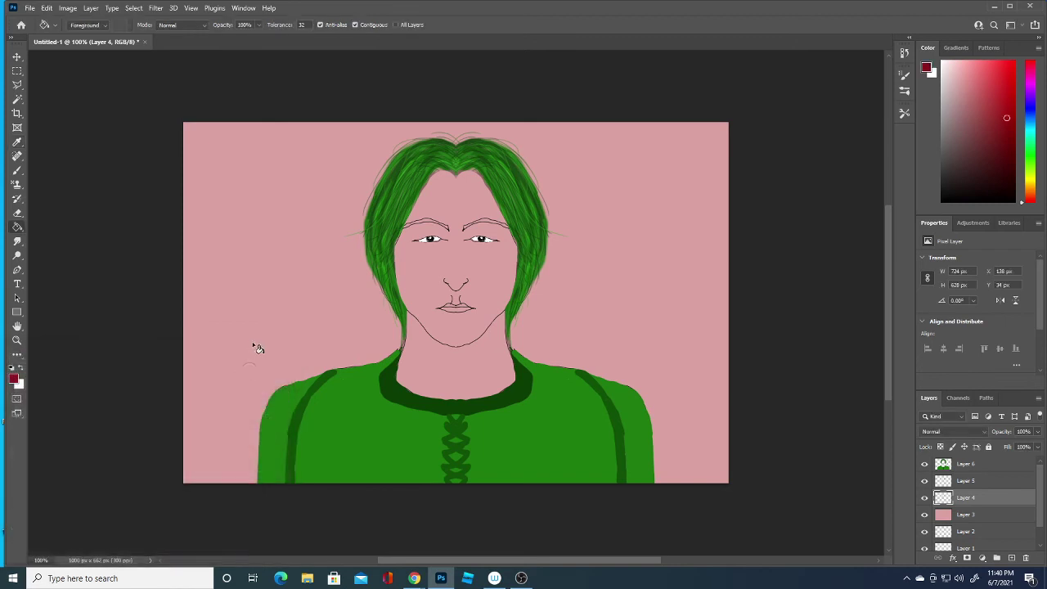
pyautogui.click(251, 350)
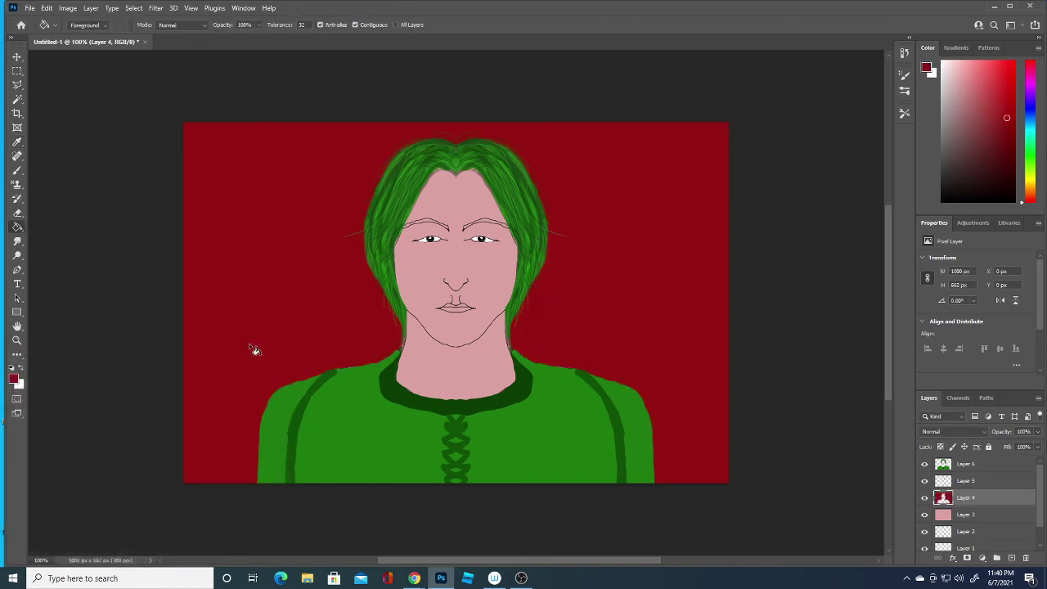
# Set the foreground to brighter red c11d1d and add a new empty Layer 7
pyautogui.click(14, 378)
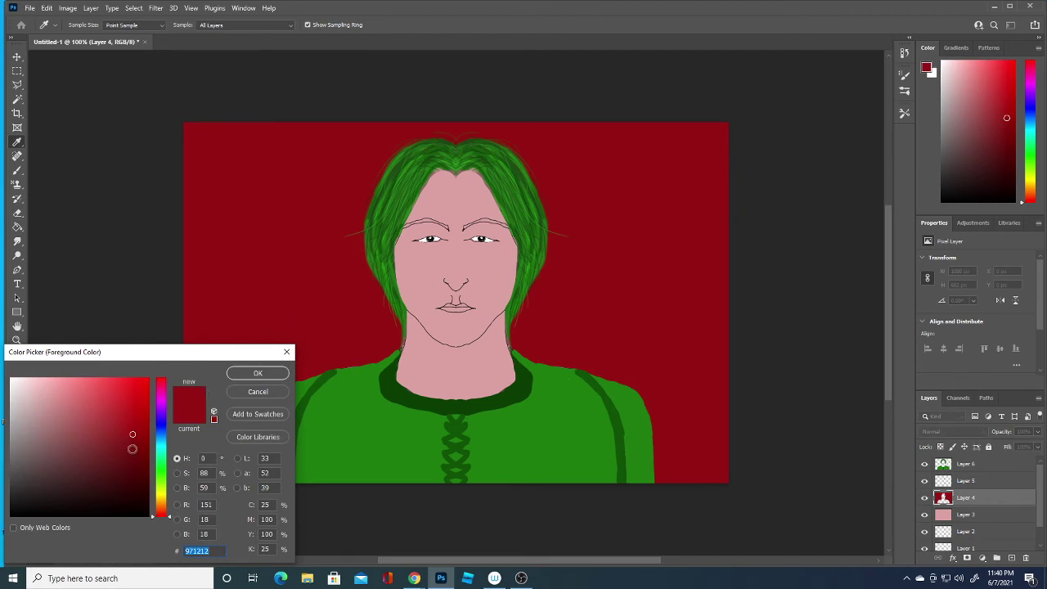
pyautogui.click(258, 373)
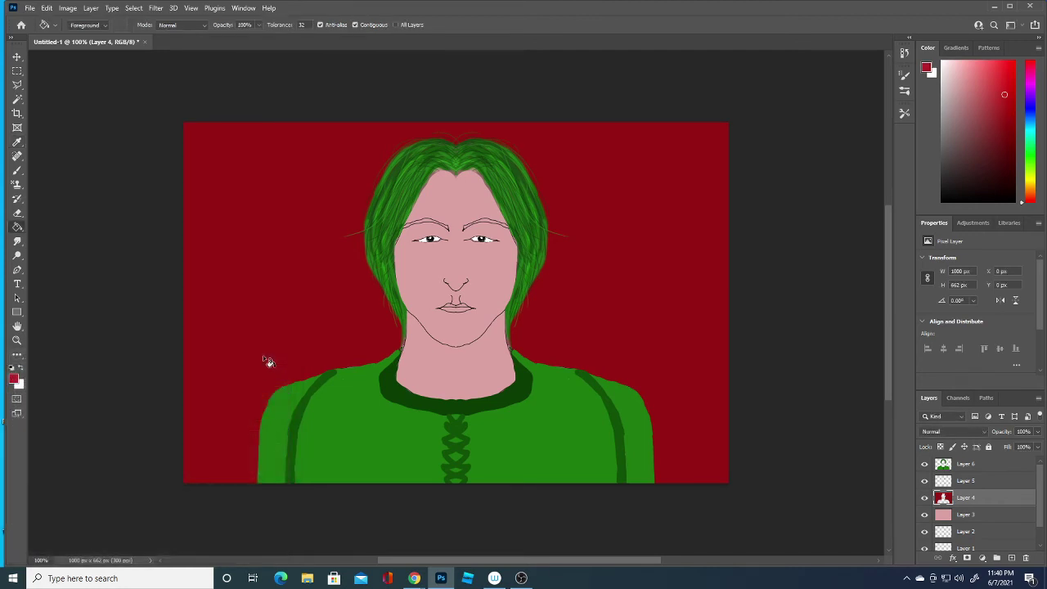
pyautogui.click(1012, 558)
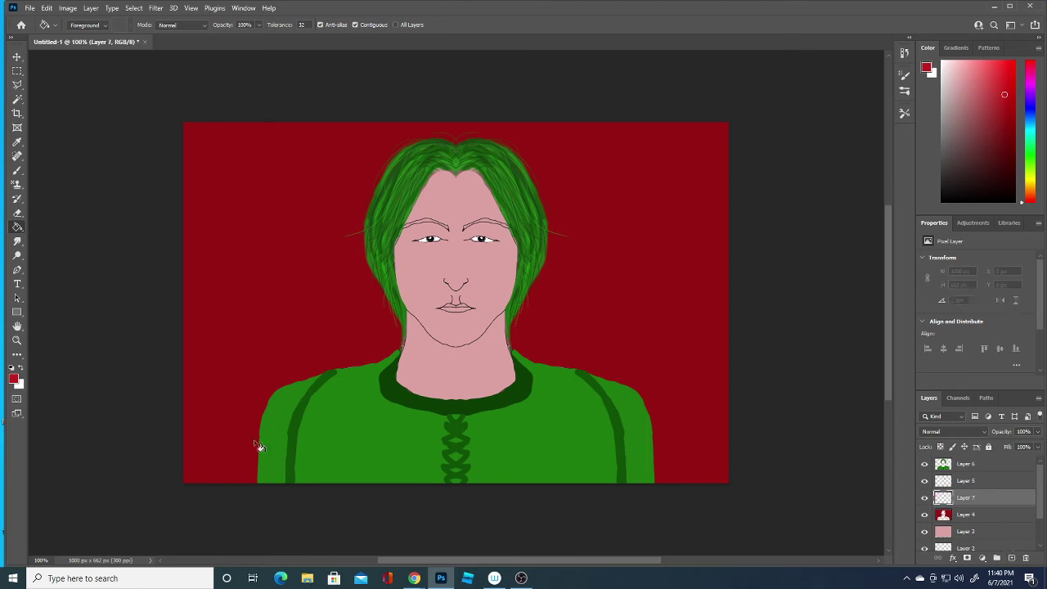
# Try mirrored red strokes along the shirt edge and upper background, undoing both
pyautogui.press('b')
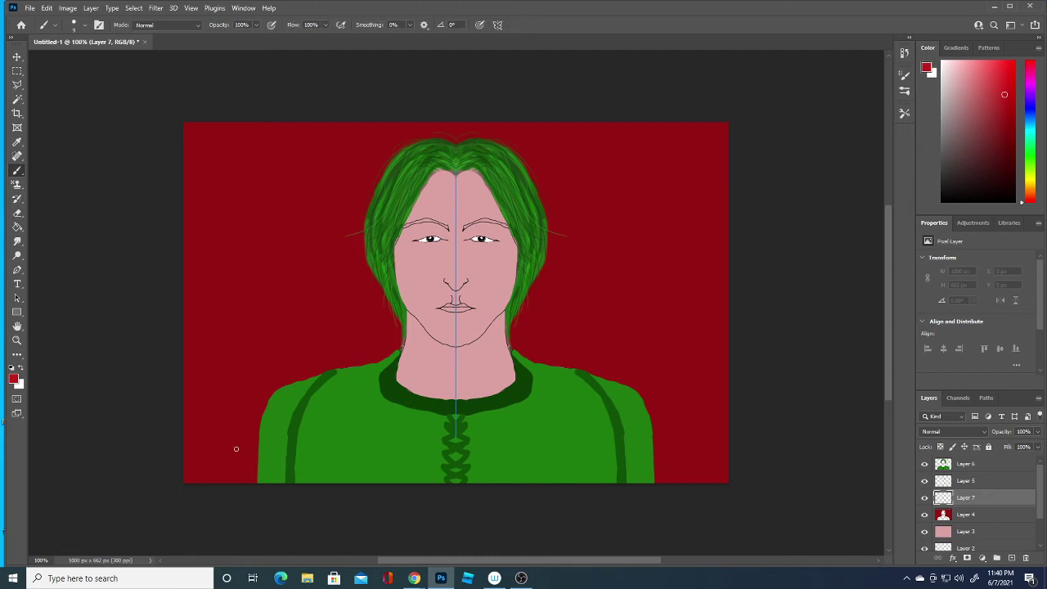
pyautogui.moveTo(246, 479); pyautogui.dragTo(272, 383)
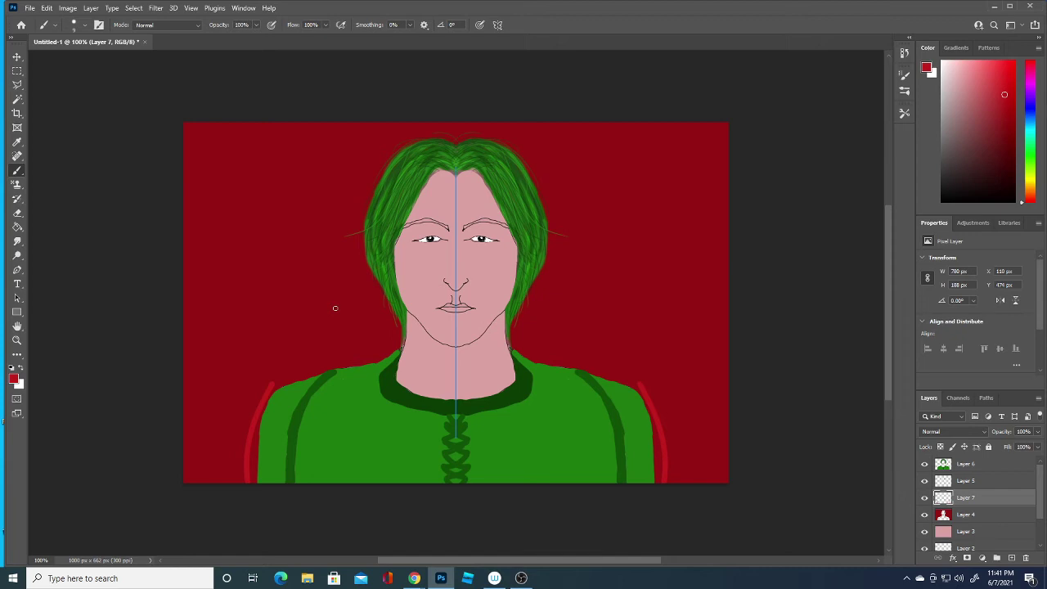
pyautogui.hotkey('ctrl', 'z')
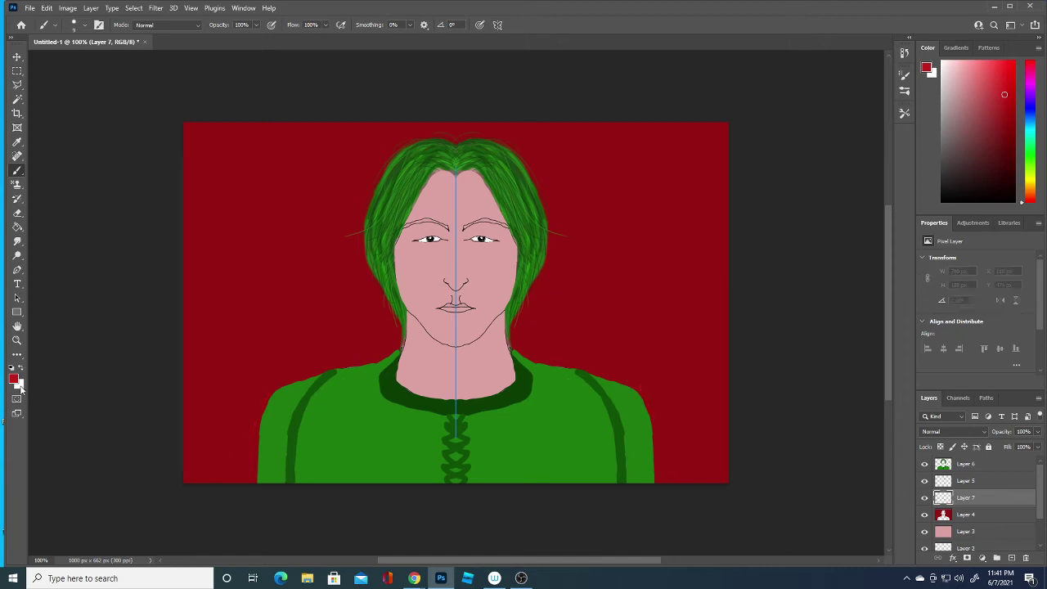
pyautogui.click(15, 380)
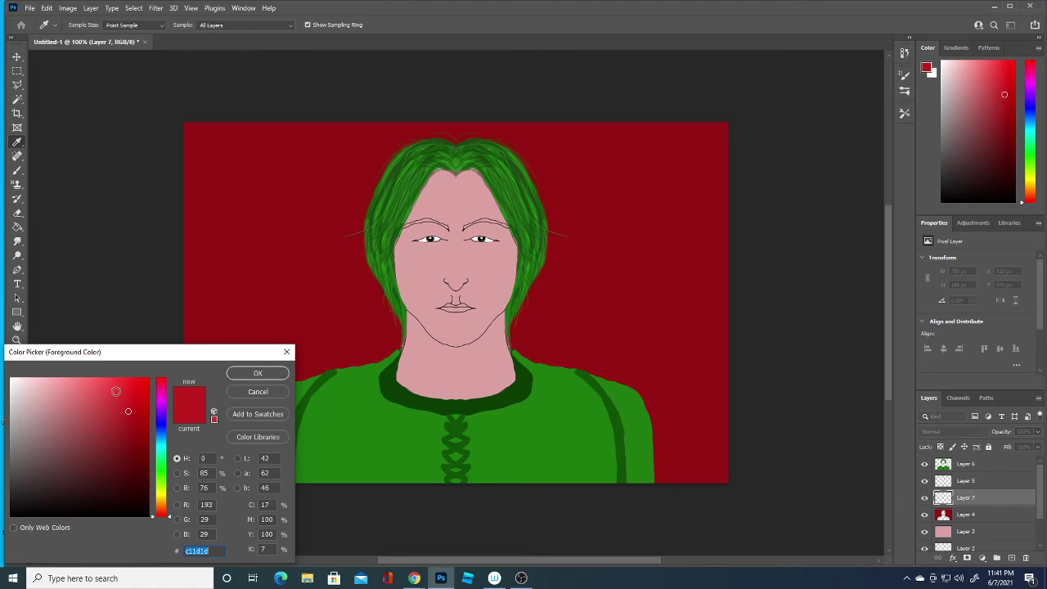
pyautogui.click(116, 391)
pyautogui.click(258, 373)
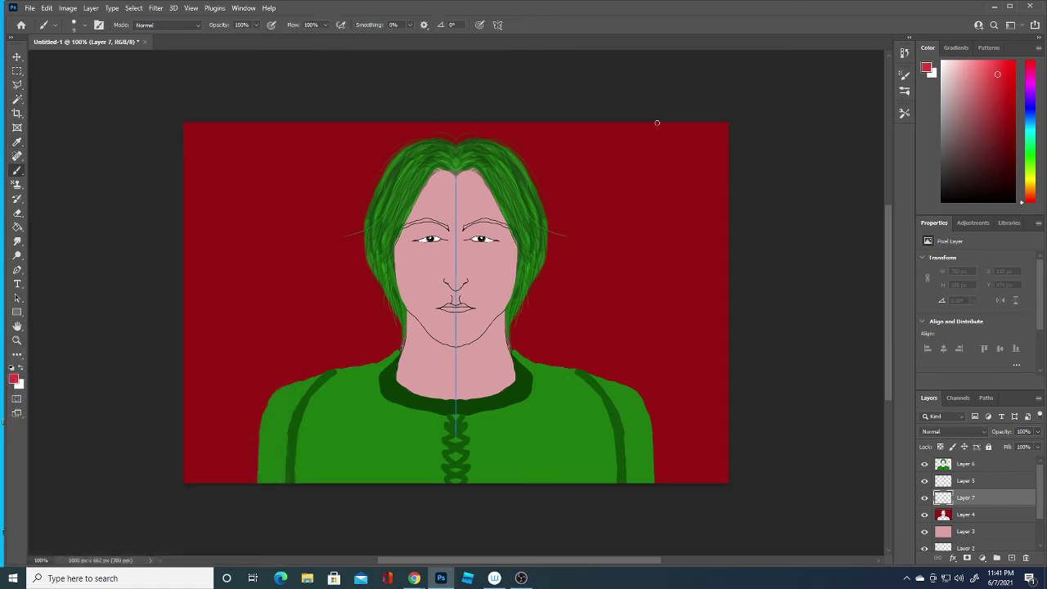
pyautogui.moveTo(686, 122); pyautogui.dragTo(732, 251)
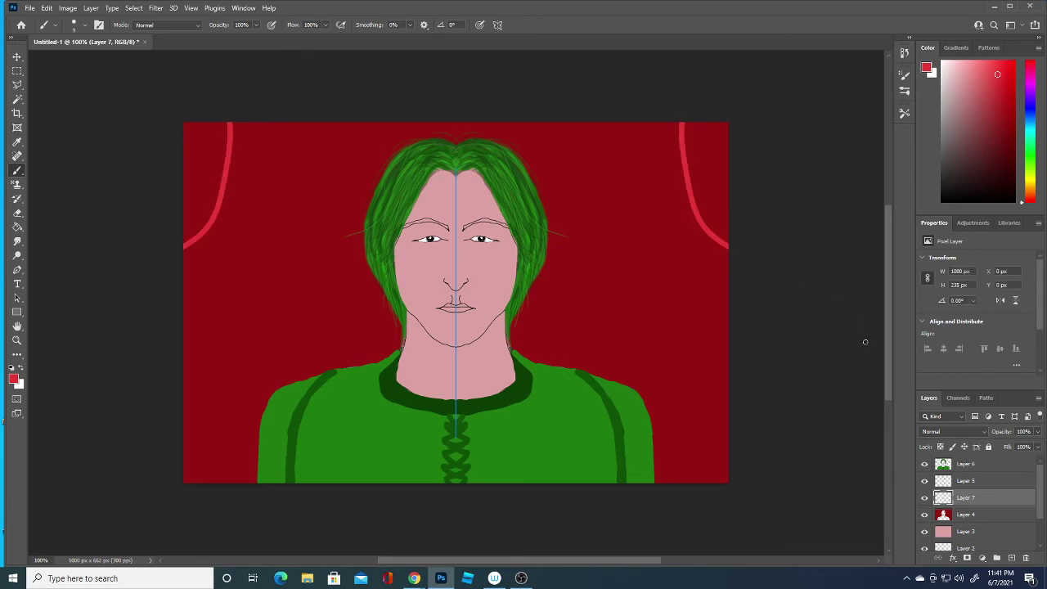
pyautogui.hotkey('ctrl', 'z')
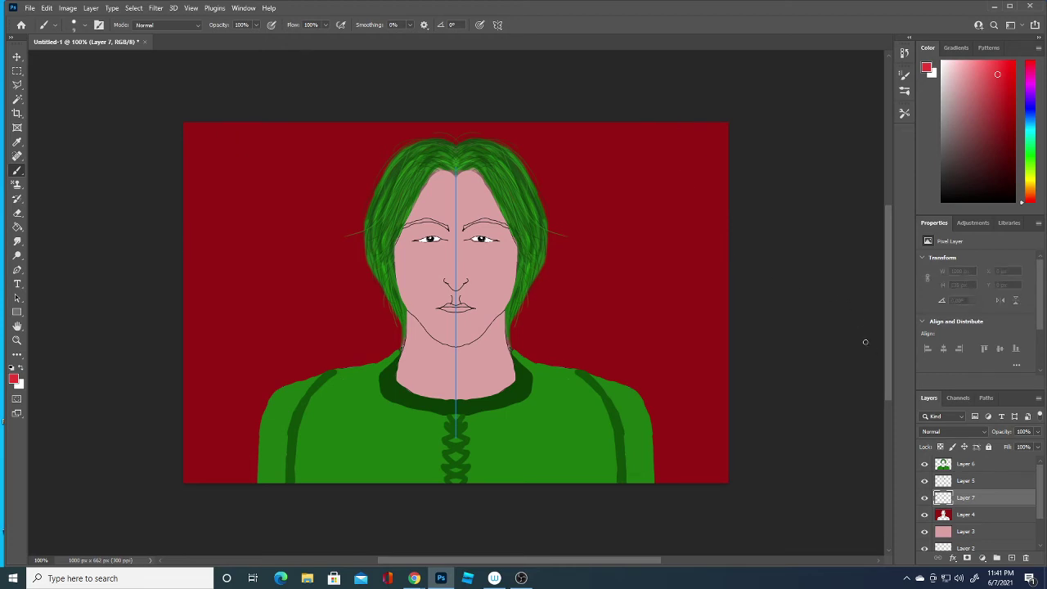
# Sample the background dark red, restore the mirrored side strokes, and paint another curved swirl
pyautogui.click(14, 378)
pyautogui.click(277, 329)
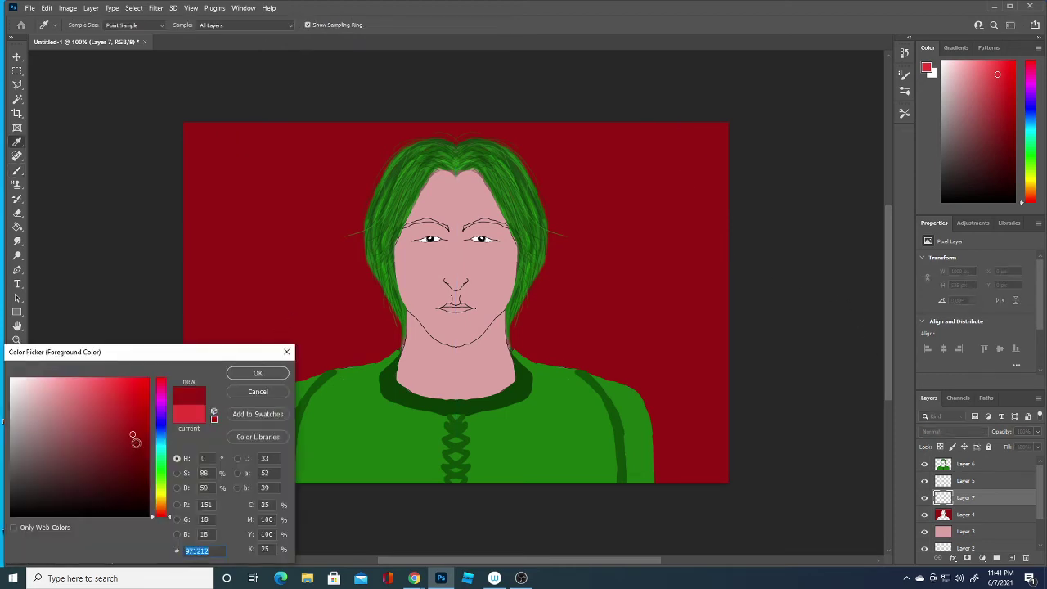
pyautogui.click(258, 373)
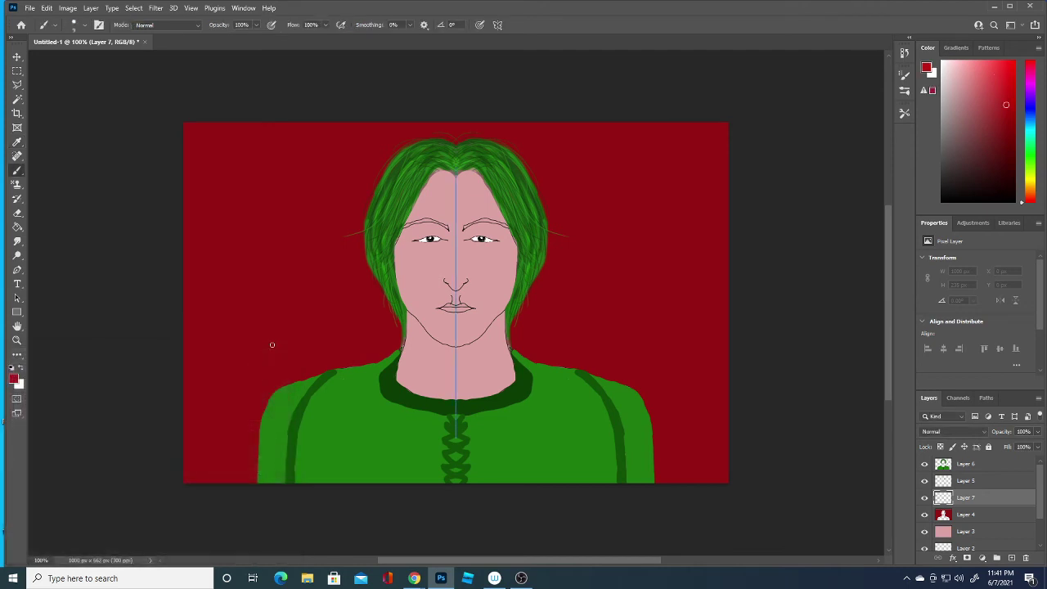
pyautogui.hotkey('ctrl', 'shift', 'z')
pyautogui.moveTo(544, 297); pyautogui.dragTo(572, 348)
# Add short mirrored red dashes beside the face and hair
pyautogui.click(13, 378)
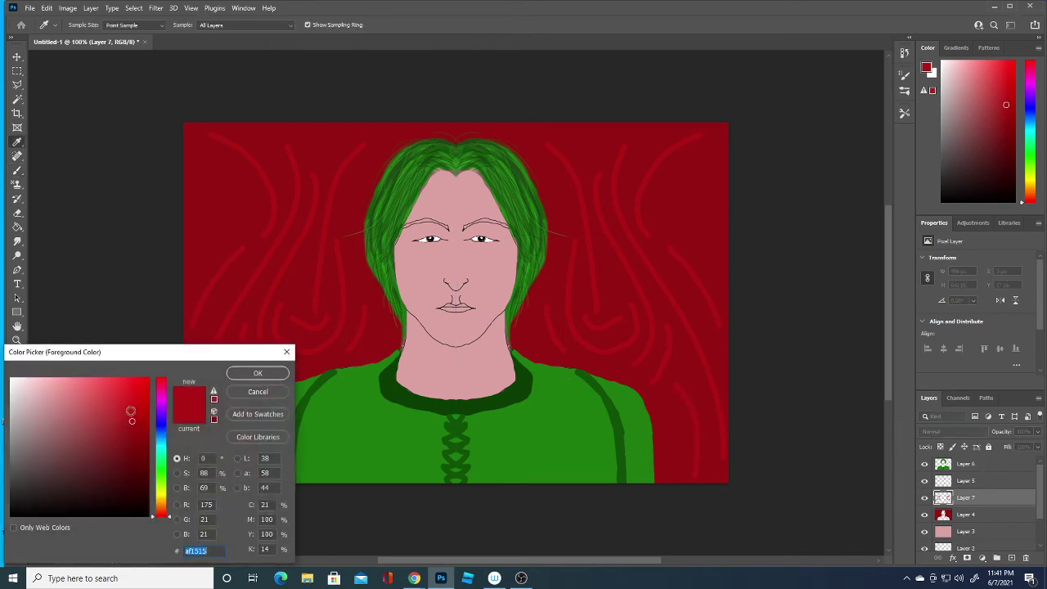
pyautogui.click(258, 373)
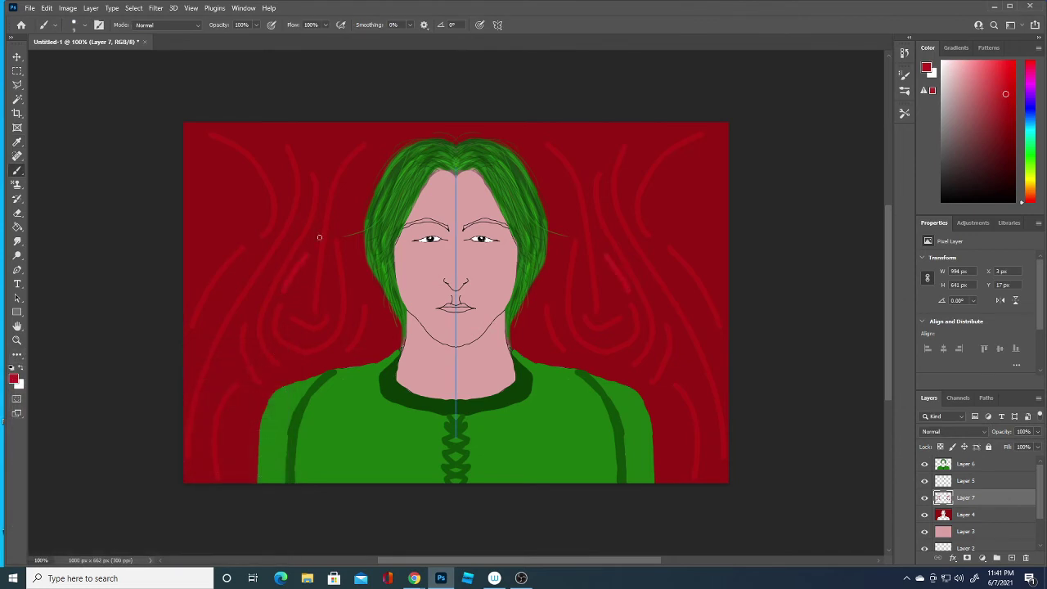
pyautogui.moveTo(603, 273); pyautogui.dragTo(612, 287)
pyautogui.moveTo(297, 293); pyautogui.dragTo(298, 306)
pyautogui.moveTo(581, 292); pyautogui.dragTo(581, 306)
pyautogui.moveTo(579, 264); pyautogui.dragTo(581, 273)
# Add more mirrored red dashes along the left edge, upper corners and among the swirls
pyautogui.moveTo(254, 354); pyautogui.dragTo(259, 369)
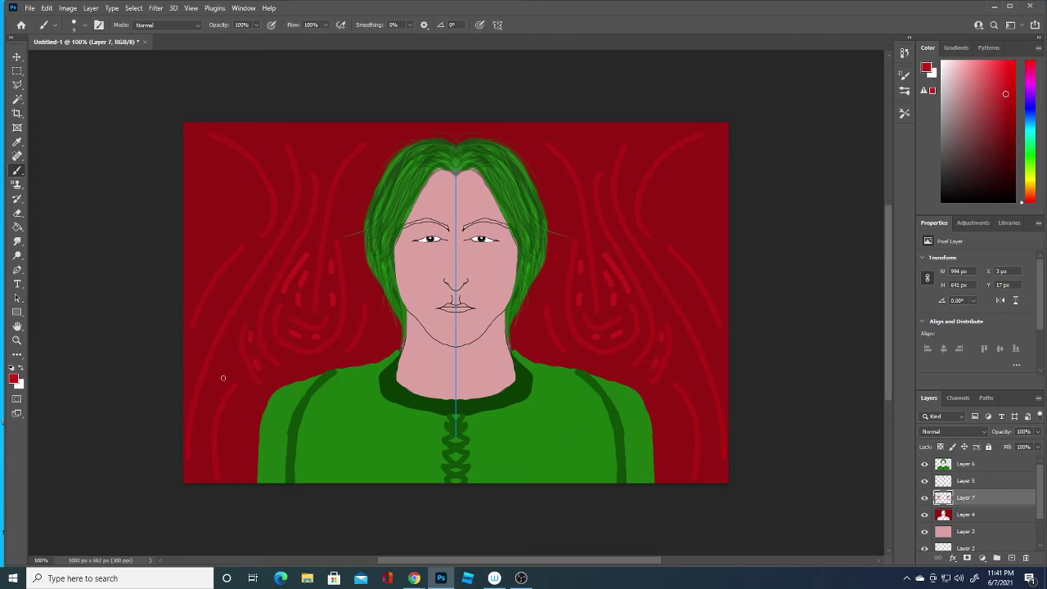
pyautogui.moveTo(202, 446); pyautogui.dragTo(201, 463)
pyautogui.moveTo(201, 421); pyautogui.dragTo(201, 441)
pyautogui.moveTo(198, 278); pyautogui.dragTo(192, 287)
pyautogui.moveTo(213, 148); pyautogui.dragTo(240, 166)
pyautogui.moveTo(200, 335); pyautogui.dragTo(194, 358)
pyautogui.moveTo(218, 305)
pyautogui.mouseDown()
pyautogui.moveTo(213, 315)
pyautogui.moveTo(242, 275)
pyautogui.mouseUp()
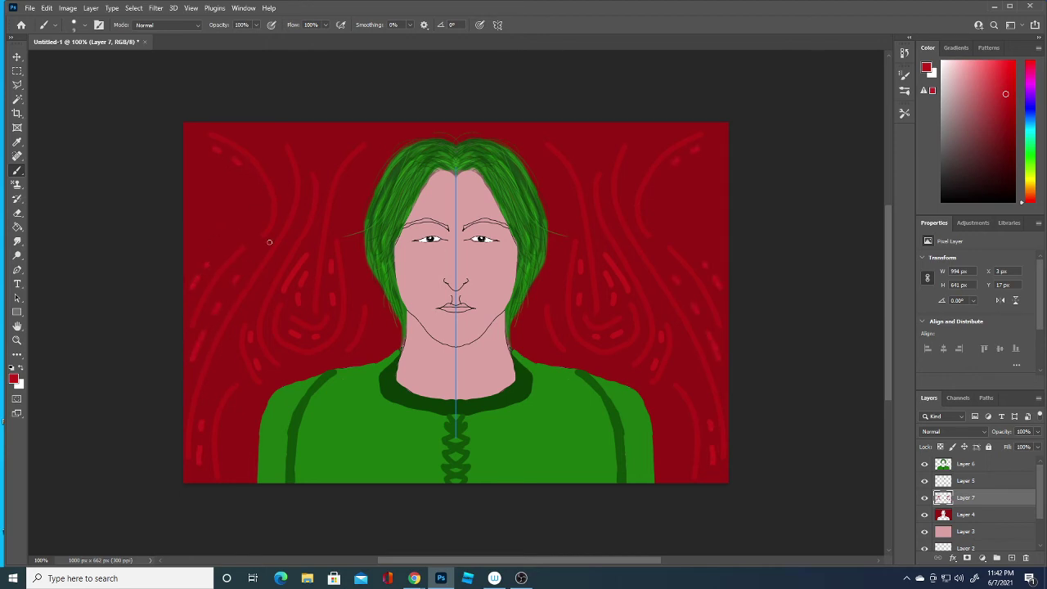
# Switch to brighter red and scatter dots along the left background swirls
pyautogui.click(14, 378)
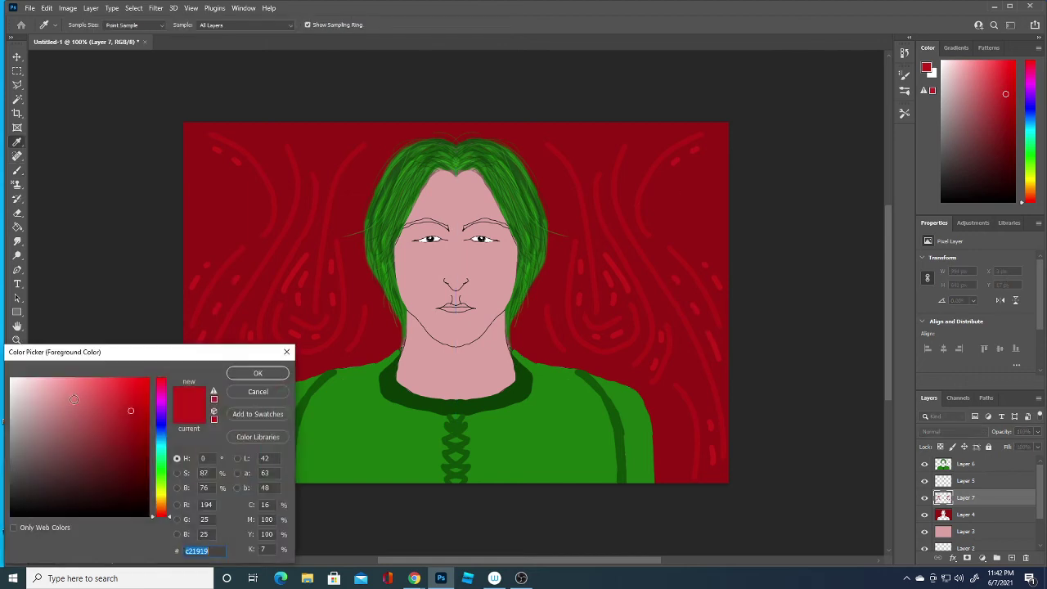
pyautogui.click(129, 394)
pyautogui.click(251, 375)
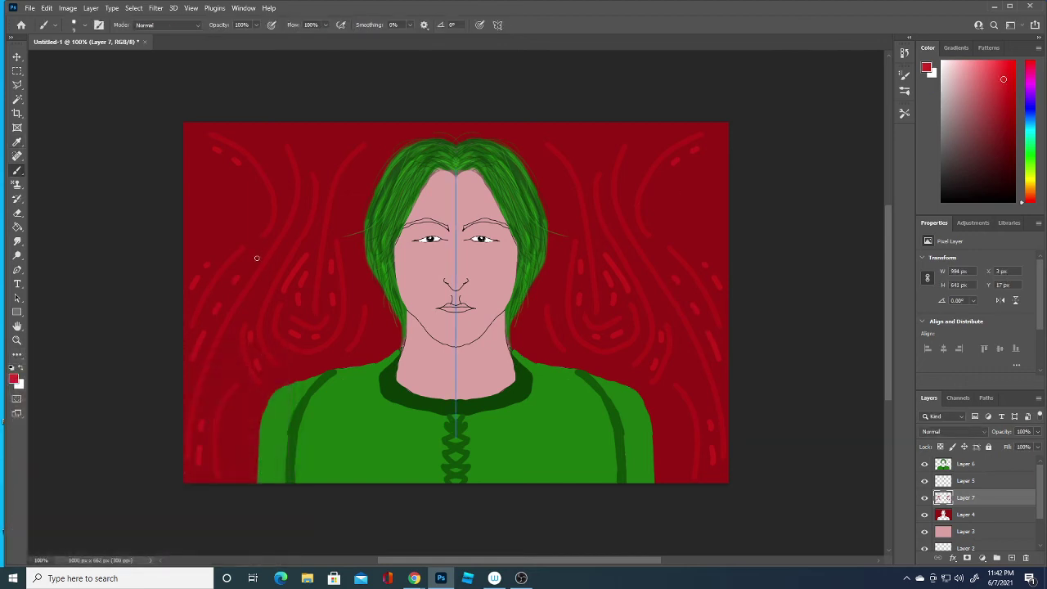
pyautogui.click(218, 252)
pyautogui.click(225, 244)
pyautogui.click(206, 263)
pyautogui.click(228, 294)
pyautogui.click(210, 326)
pyautogui.click(191, 304)
pyautogui.click(204, 411)
pyautogui.click(258, 365)
pyautogui.click(254, 346)
# Add red dots to the right pattern and a dotted chain along the right curve
pyautogui.click(698, 389)
pyautogui.click(694, 379)
pyautogui.click(670, 170)
pyautogui.click(660, 182)
pyautogui.click(654, 194)
pyautogui.click(651, 205)
pyautogui.click(650, 214)
# Set a new red and add a mirrored dotted line beside a swirl, extended upward
pyautogui.click(13, 378)
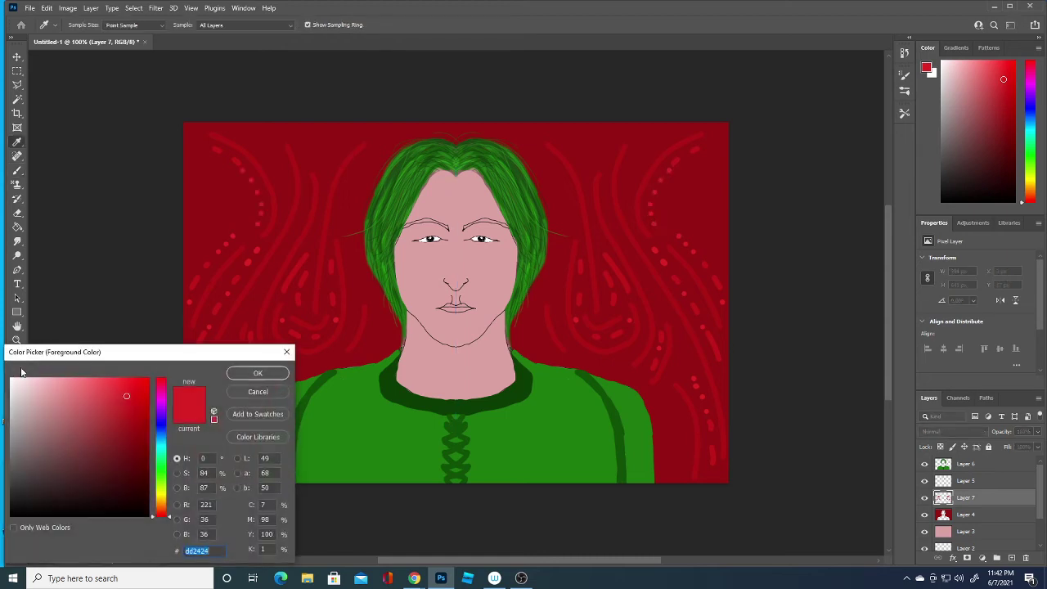
pyautogui.click(250, 373)
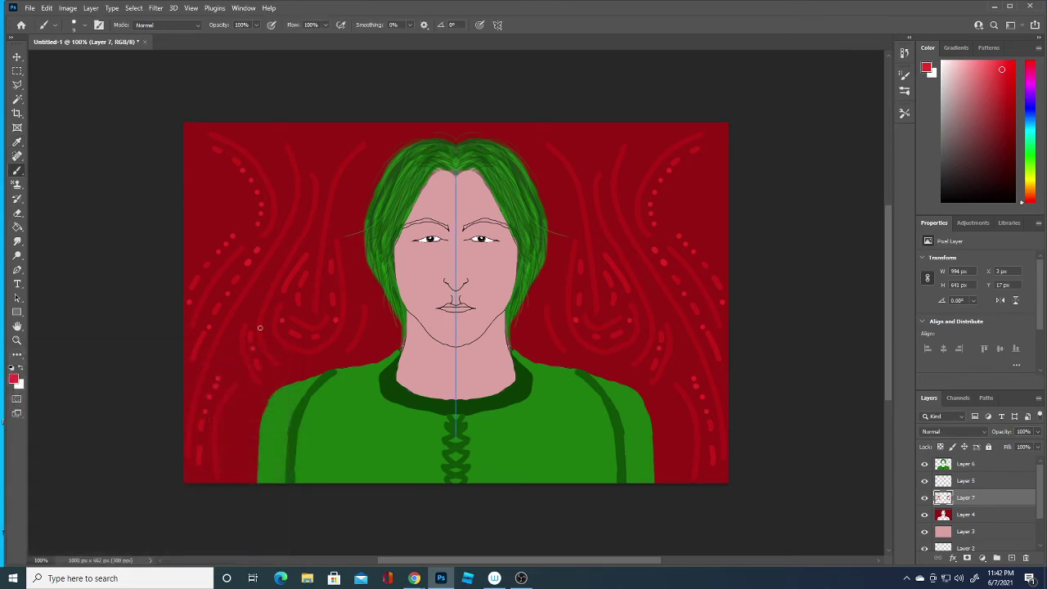
pyautogui.click(244, 226)
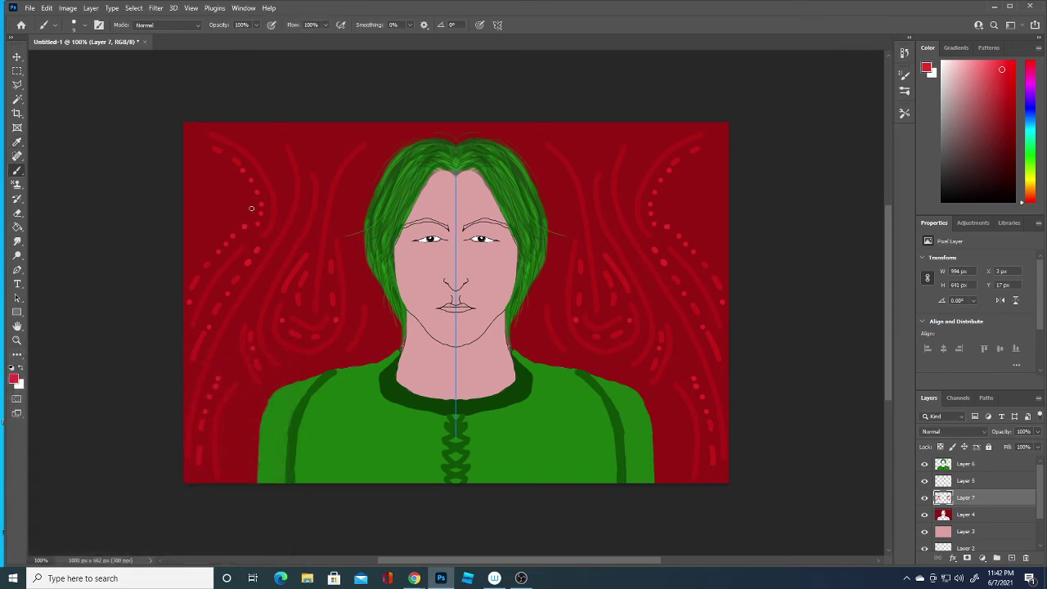
pyautogui.click(576, 145)
pyautogui.click(581, 157)
pyautogui.click(587, 173)
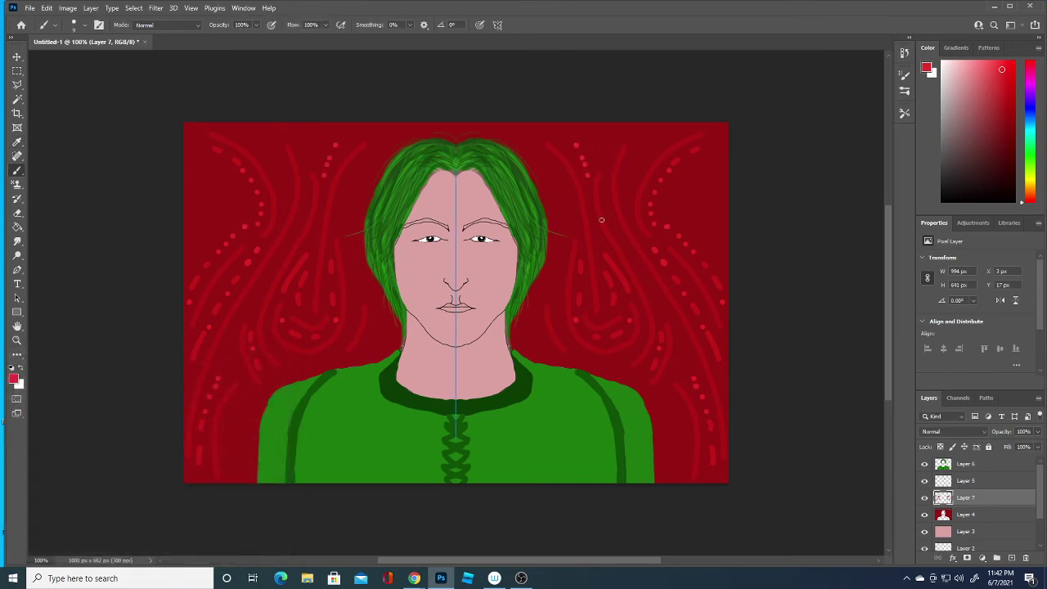
pyautogui.click(570, 135)
pyautogui.click(562, 128)
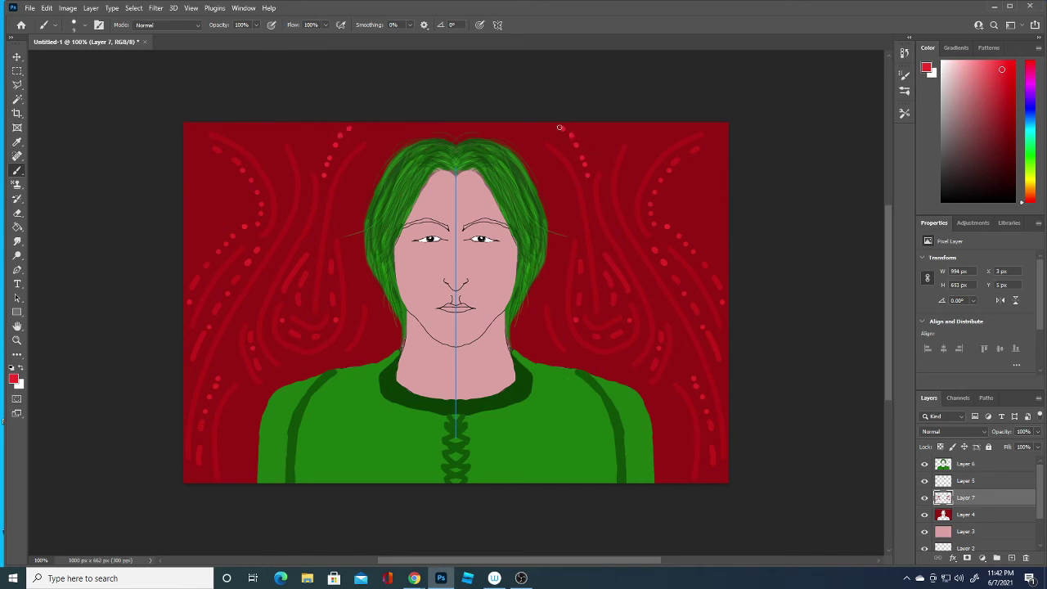
# Add mirrored columns of red dots beside the swirls and down the side to the bottom
pyautogui.click(563, 336)
pyautogui.click(559, 324)
pyautogui.click(557, 315)
pyautogui.click(557, 305)
pyautogui.click(545, 339)
pyautogui.click(547, 347)
pyautogui.click(551, 353)
pyautogui.click(556, 360)
pyautogui.click(676, 418)
pyautogui.click(677, 429)
pyautogui.click(679, 440)
pyautogui.click(677, 450)
pyautogui.click(679, 459)
pyautogui.click(675, 466)
pyautogui.click(13, 378)
# Add two mirrored bright-red dots lower down and undo a stray bright-red curve
pyautogui.click(116, 378)
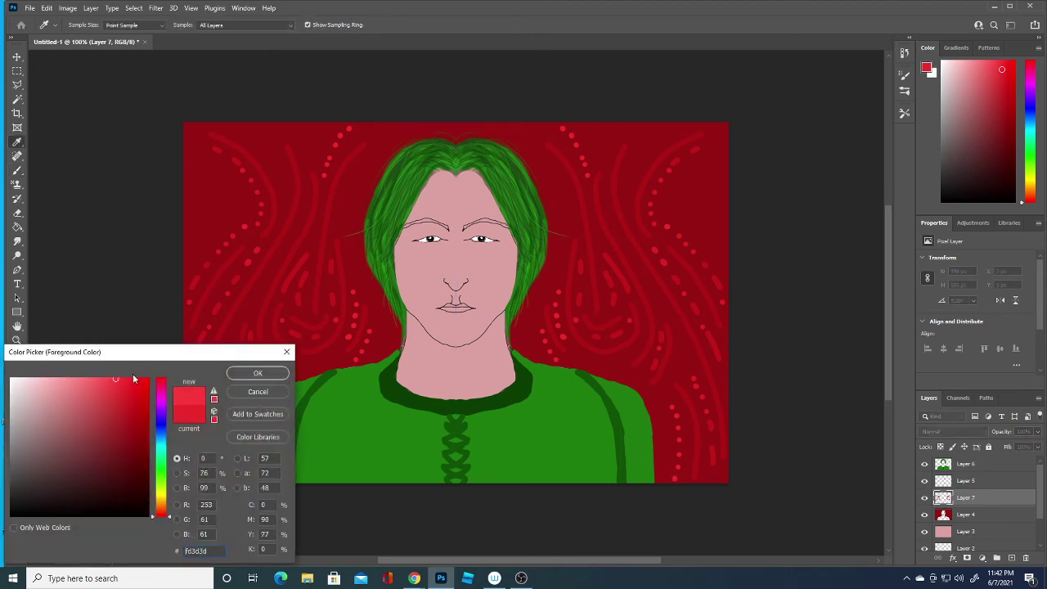
pyautogui.click(258, 373)
pyautogui.press('b')
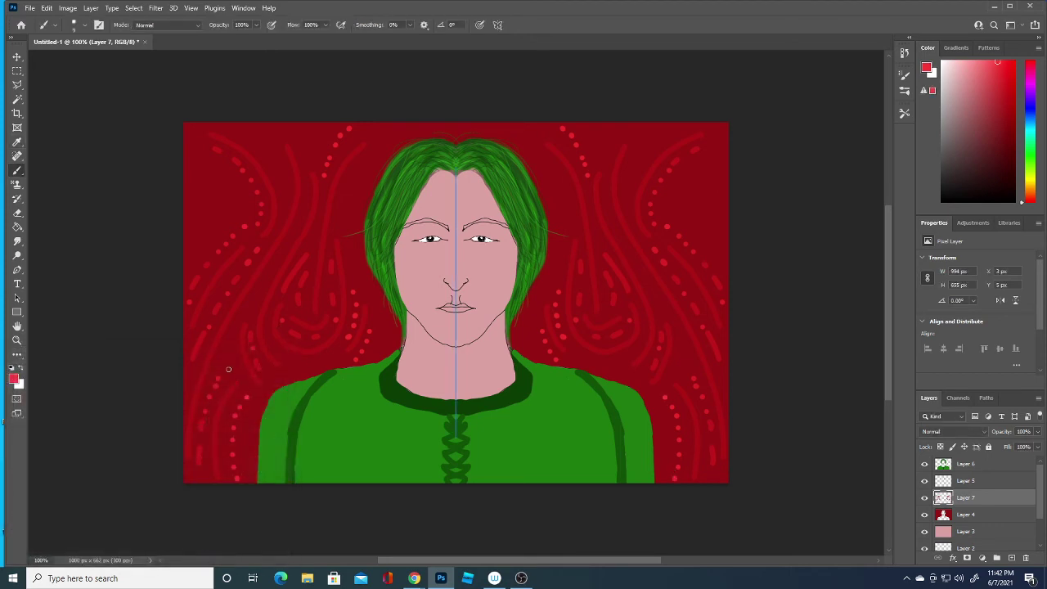
pyautogui.click(227, 369)
pyautogui.click(188, 373)
pyautogui.moveTo(198, 248); pyautogui.dragTo(219, 188)
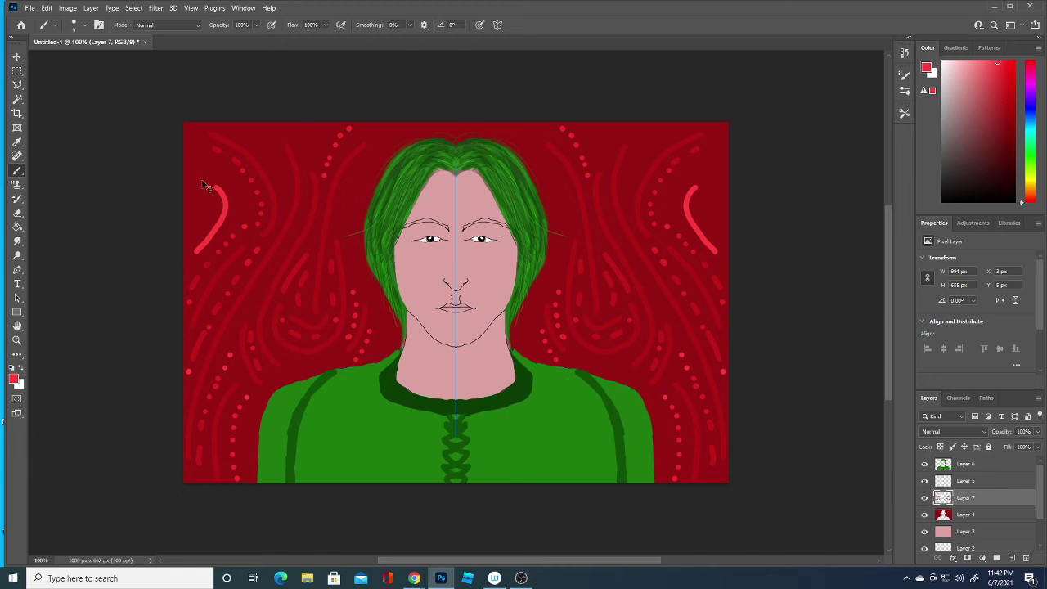
pyautogui.hotkey('ctrl', 'z')
# Switch to dark red and place small mirrored dark-red dots on the background
pyautogui.click(13, 378)
pyautogui.click(131, 448)
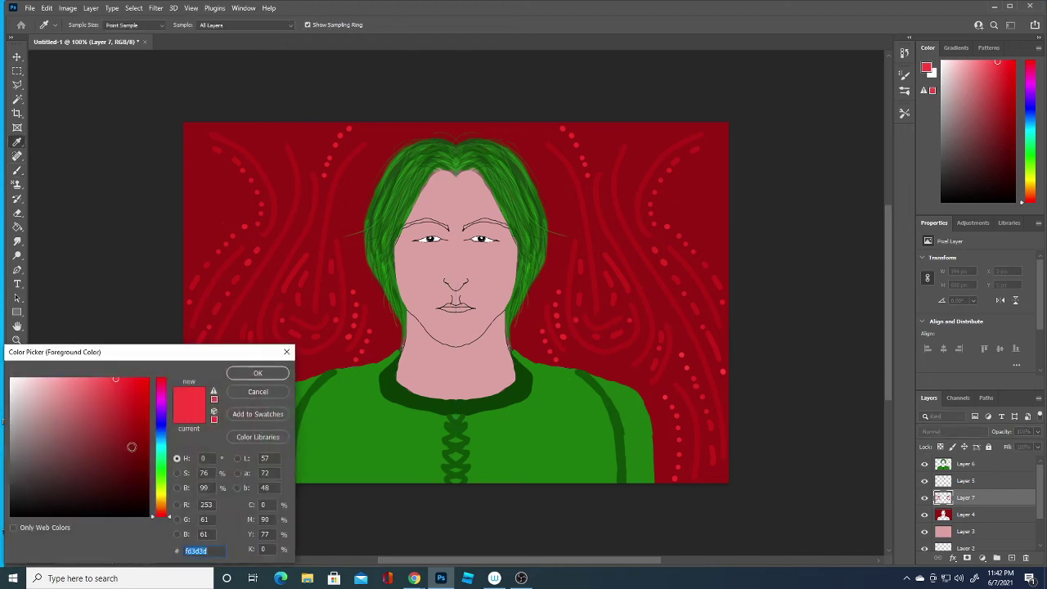
pyautogui.click(123, 466)
pyautogui.click(249, 373)
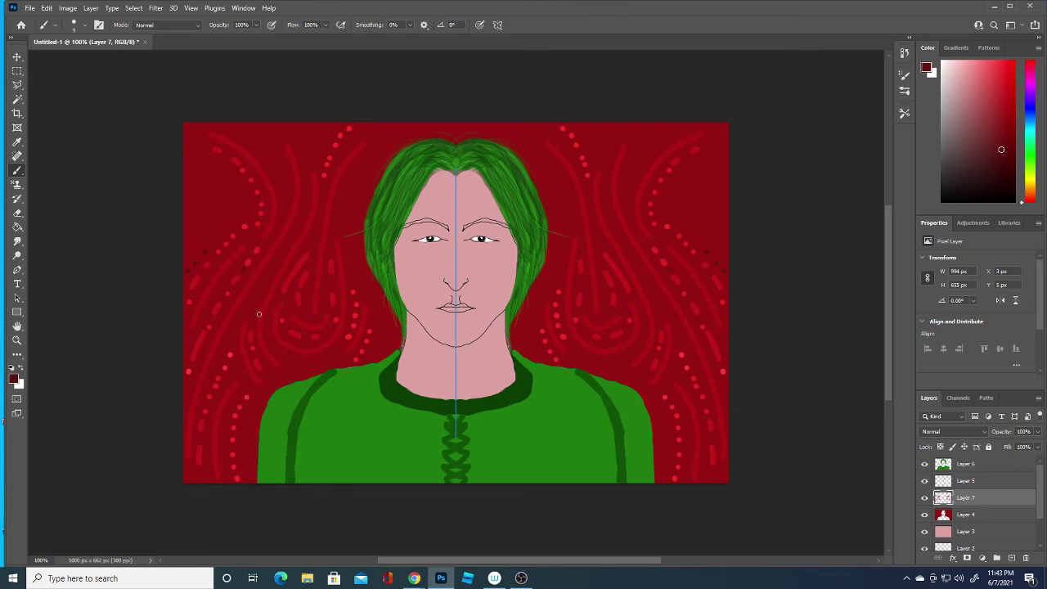
pyautogui.click(253, 350)
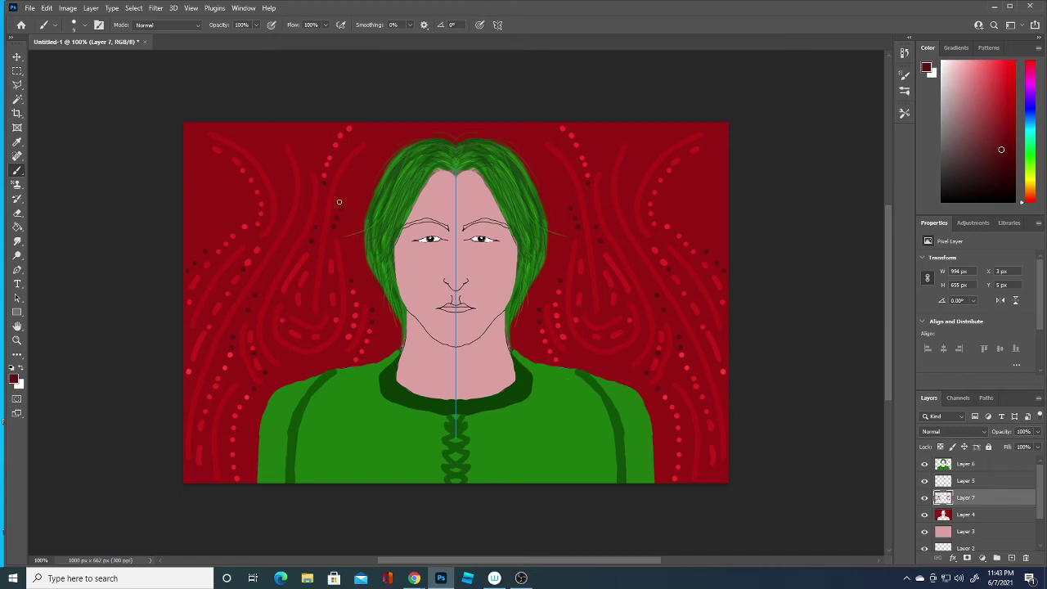
# Set the foreground colour to black and add a new layer for the eyebrows
pyautogui.click(13, 378)
pyautogui.click(133, 496)
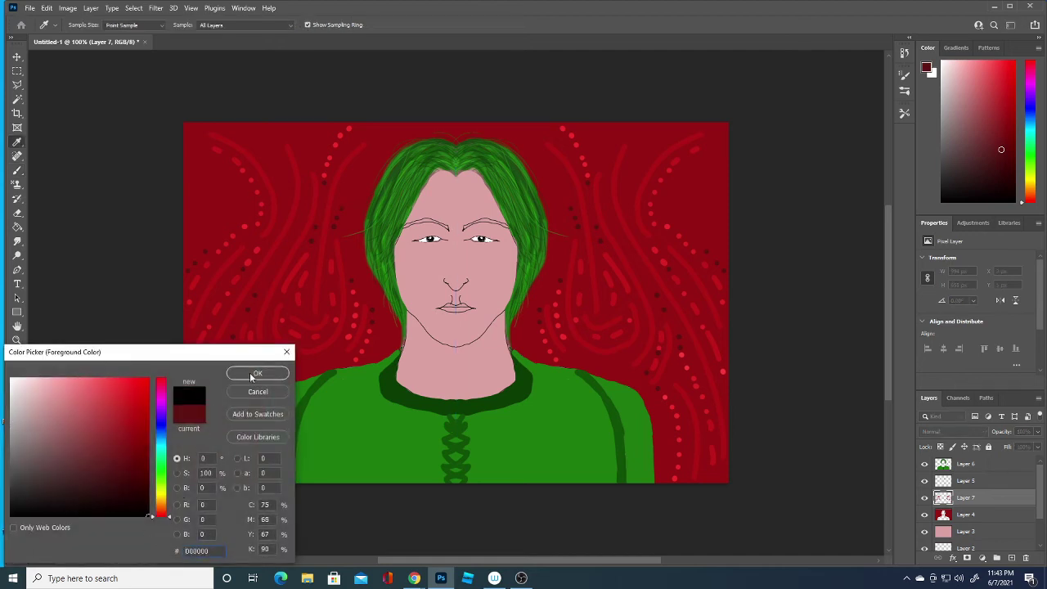
pyautogui.click(253, 373)
pyautogui.click(1011, 558)
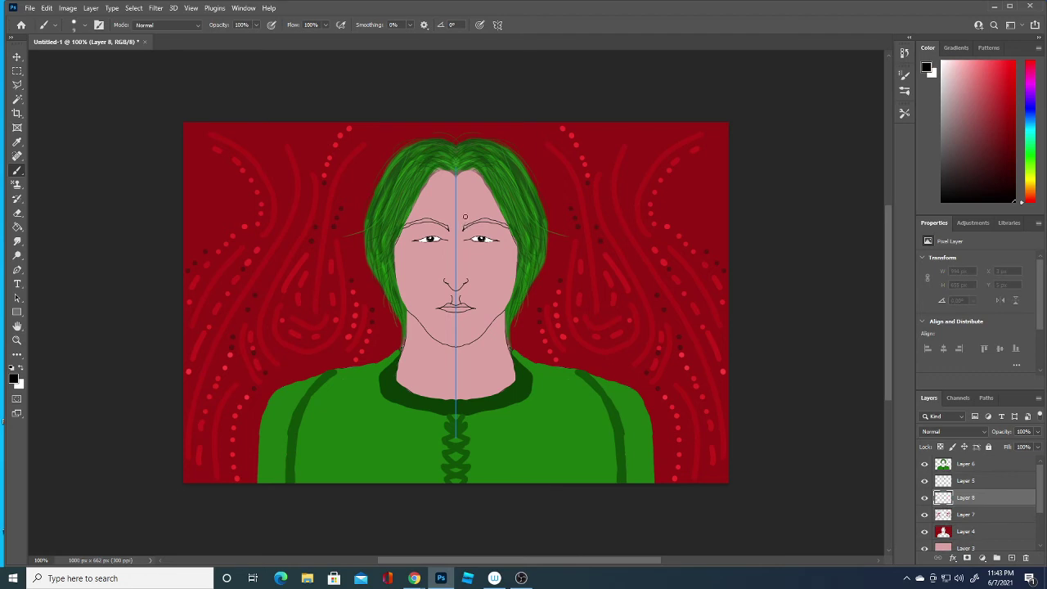
# Paint thick black eyebrows over both brow lines with a 6 px brush
pyautogui.click(85, 26)
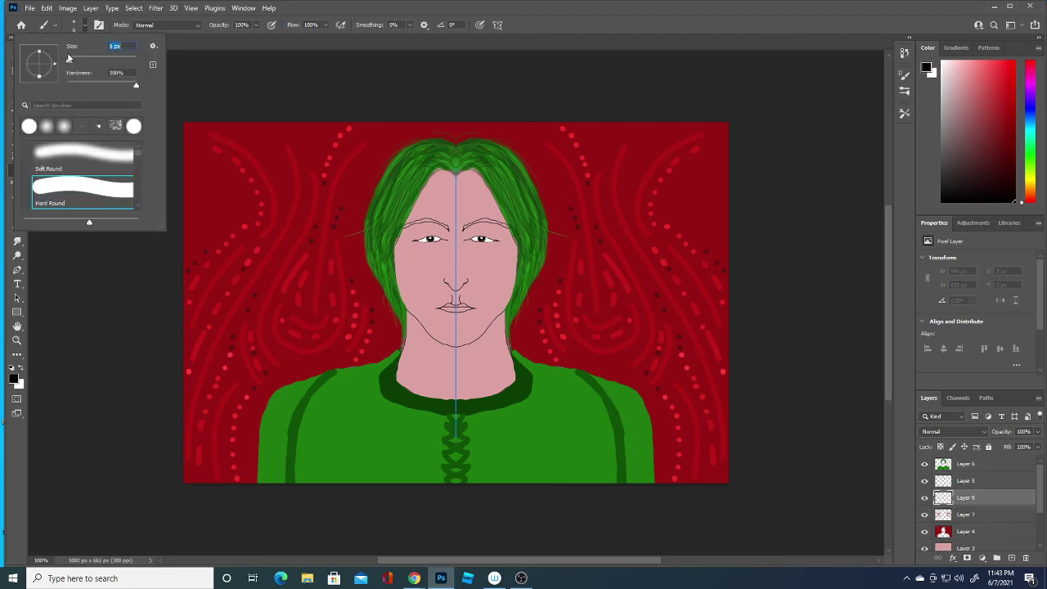
pyautogui.click(446, 227)
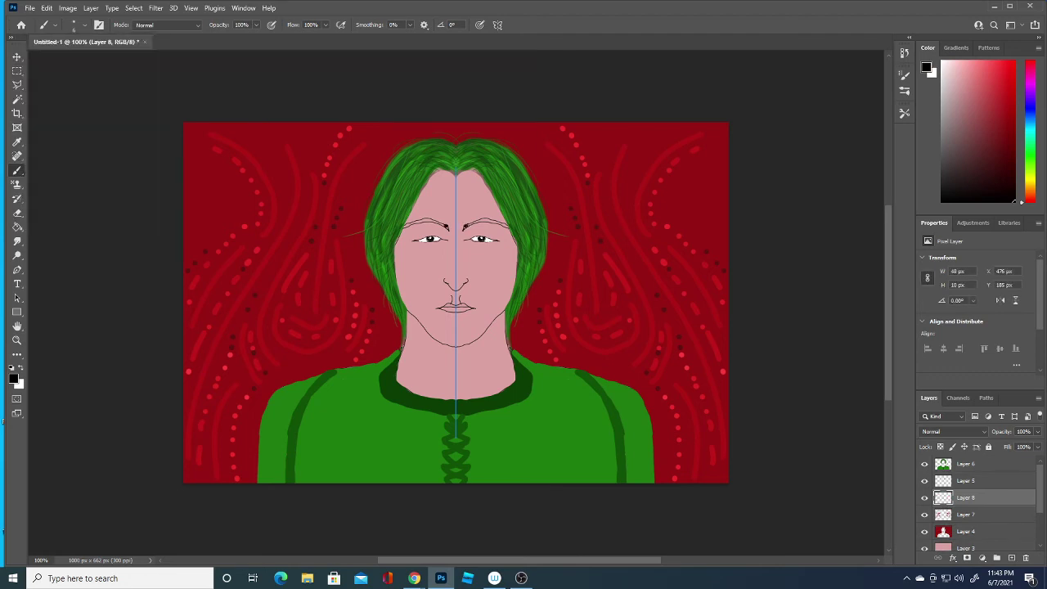
pyautogui.click(466, 226)
pyautogui.moveTo(464, 227); pyautogui.dragTo(505, 222)
pyautogui.moveTo(405, 226); pyautogui.dragTo(403, 225)
pyautogui.moveTo(505, 226); pyautogui.dragTo(508, 227)
# Paint the lips in a darker shade of the sampled skin pink
pyautogui.click(13, 377)
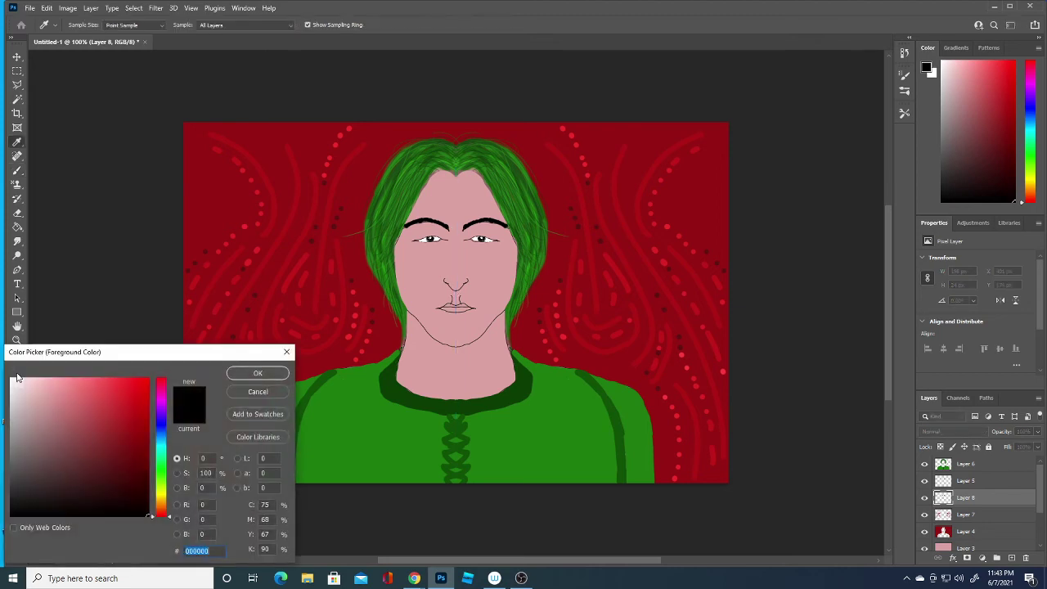
pyautogui.click(451, 321)
pyautogui.click(50, 411)
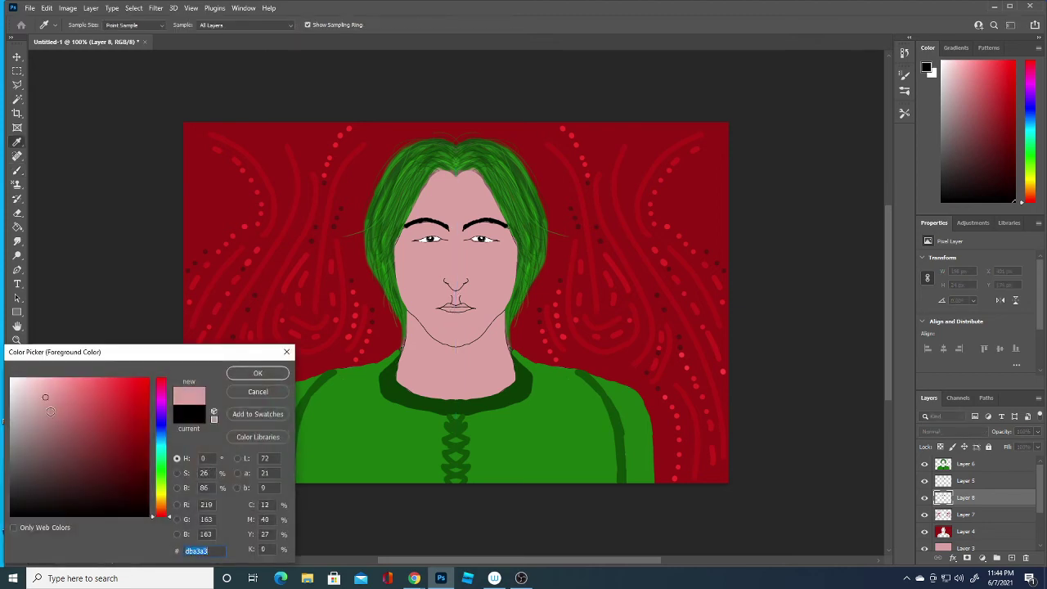
pyautogui.click(253, 374)
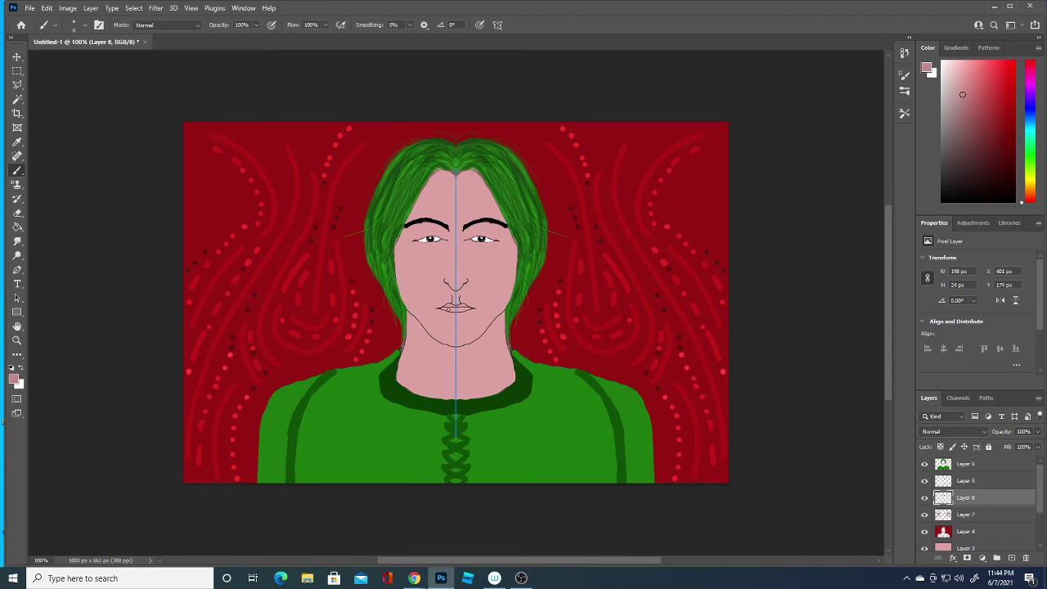
pyautogui.moveTo(449, 309); pyautogui.dragTo(463, 310)
# Redraw the line between the lips in black (000000)
pyautogui.click(85, 25)
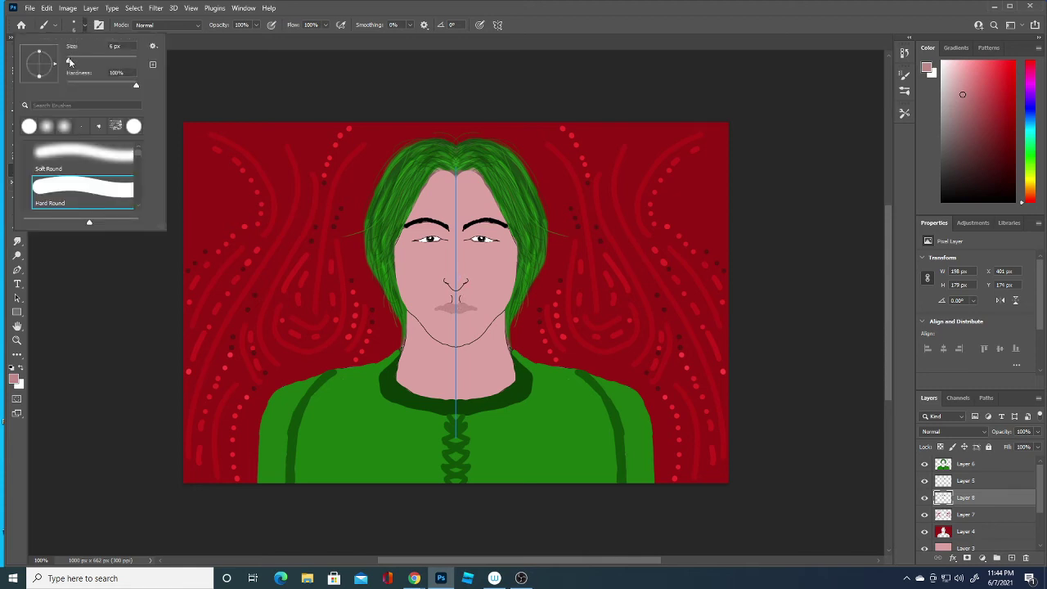
pyautogui.click(14, 380)
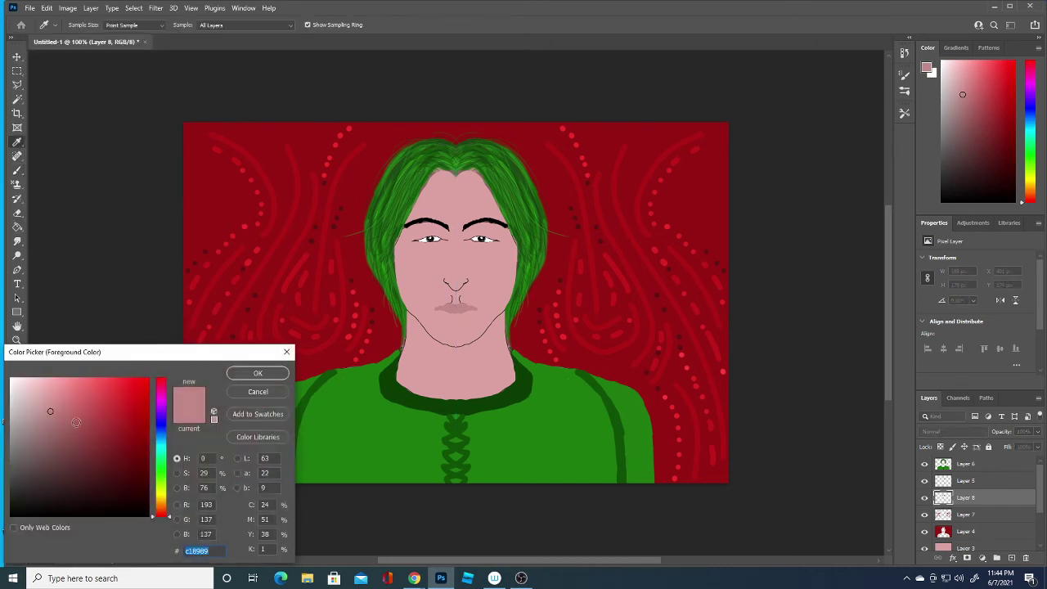
pyautogui.write('000000')
pyautogui.click(257, 373)
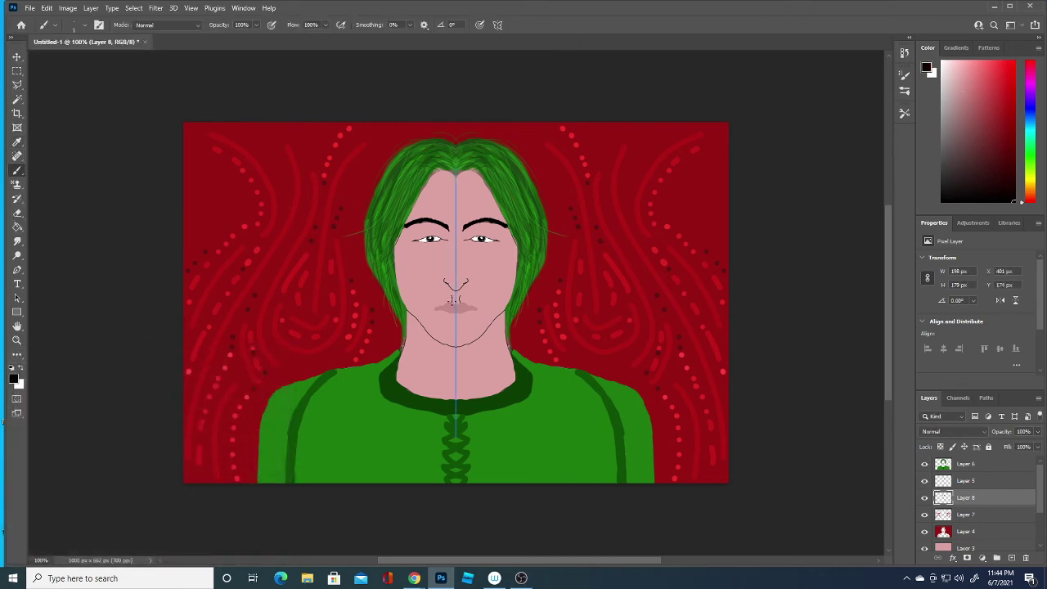
pyautogui.moveTo(440, 307); pyautogui.dragTo(459, 301)
# Add a dark dot at the left eye's inner corner, undoing the stray dots above it
pyautogui.click(421, 236)
pyautogui.click(430, 230)
pyautogui.click(428, 232)
pyautogui.hotkey('ctrl', 'z')
# Pick a darker shade of the sampled skin pink and add a new shading layer
pyautogui.click(13, 378)
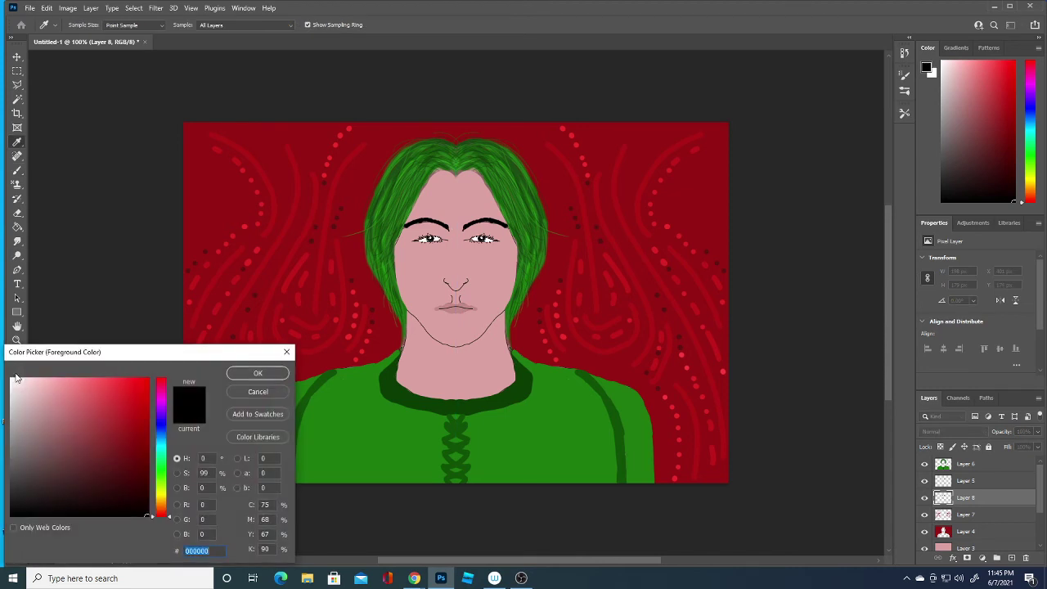
pyautogui.click(423, 294)
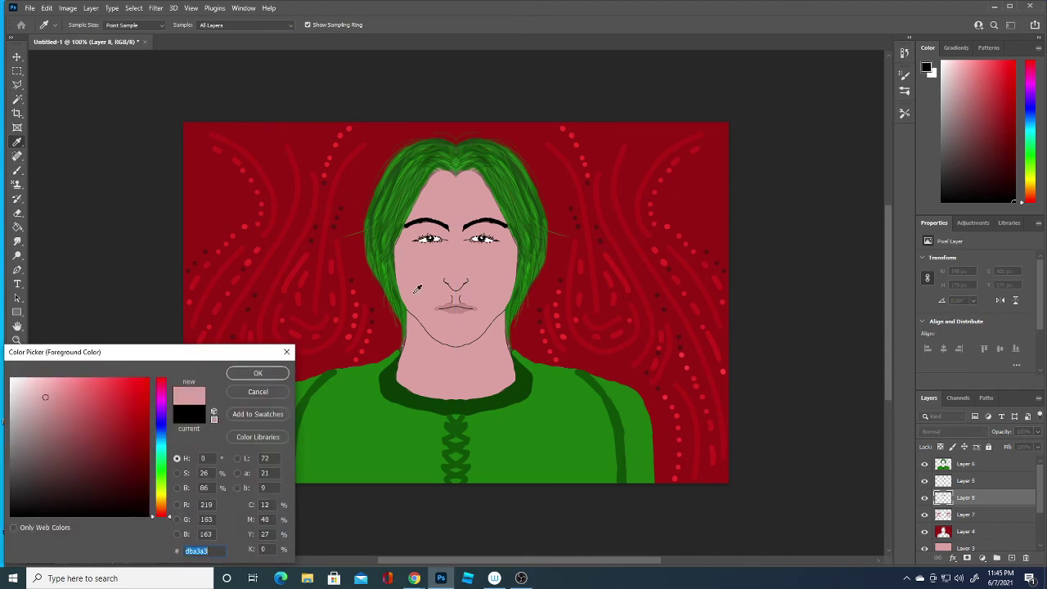
pyautogui.click(50, 416)
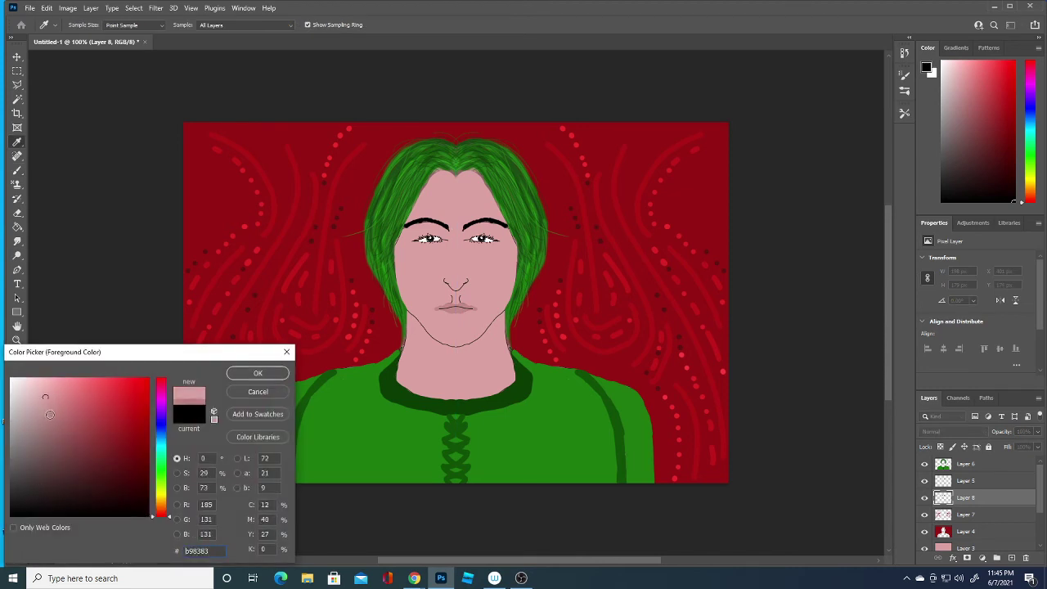
pyautogui.click(257, 373)
pyautogui.click(1012, 557)
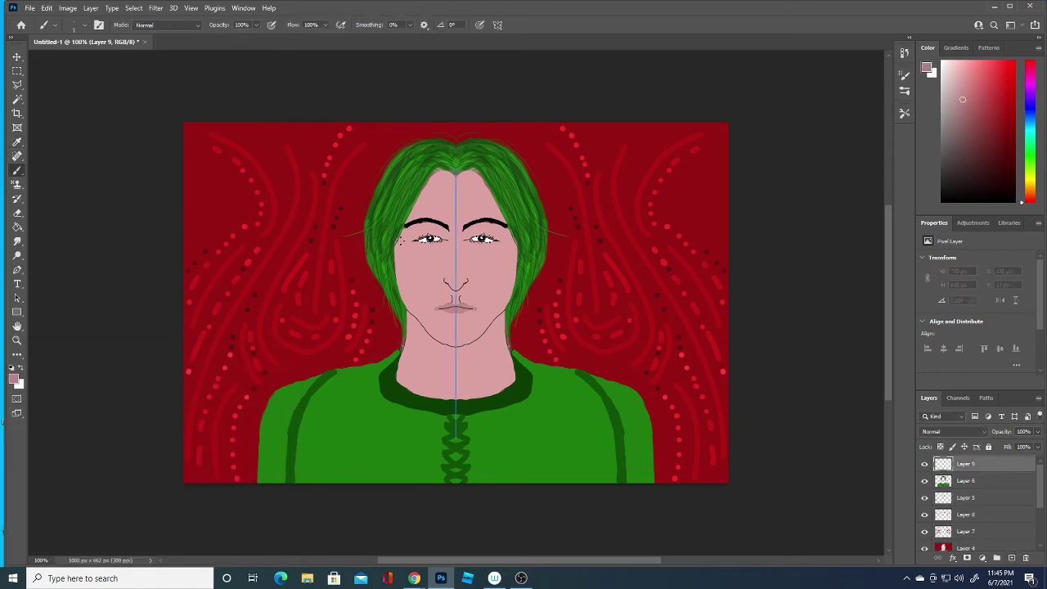
# Settle the brush size at 7 px after a test shading mark near the left ear
pyautogui.click(85, 27)
pyautogui.click(77, 60)
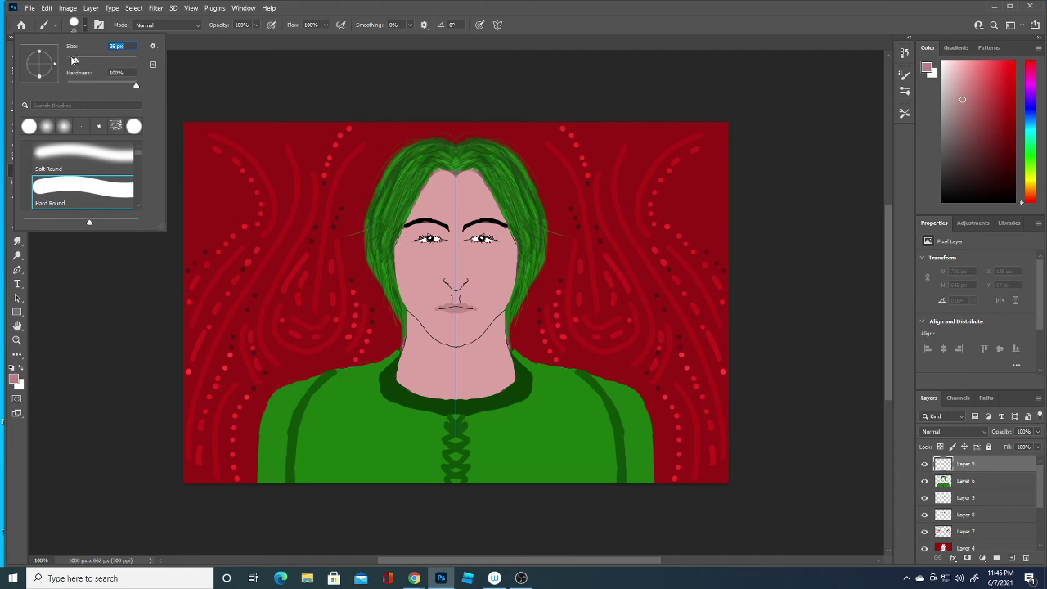
pyautogui.click(72, 60)
pyautogui.click(402, 233)
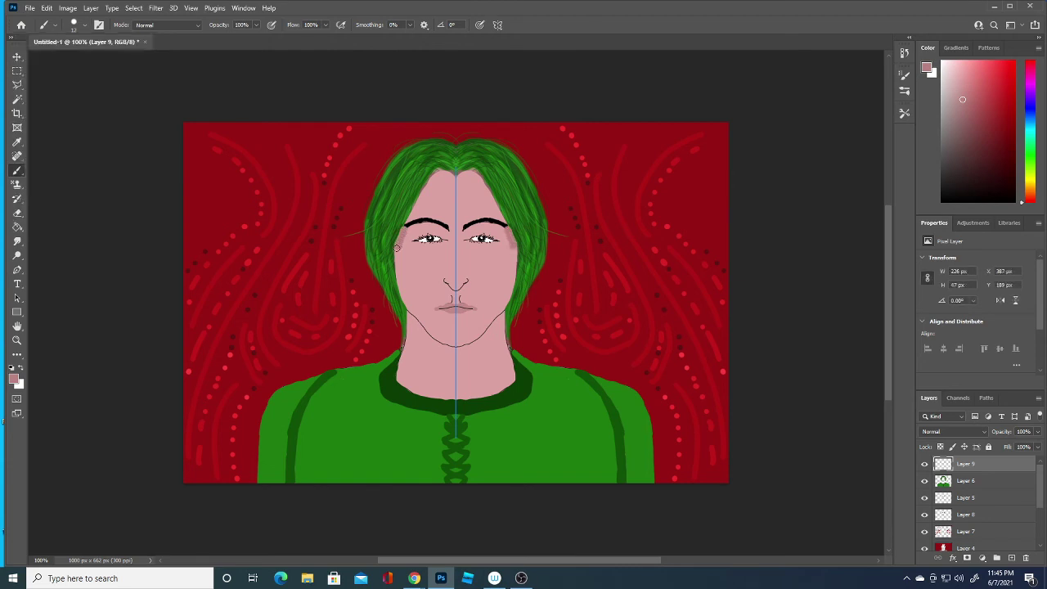
pyautogui.click(395, 248)
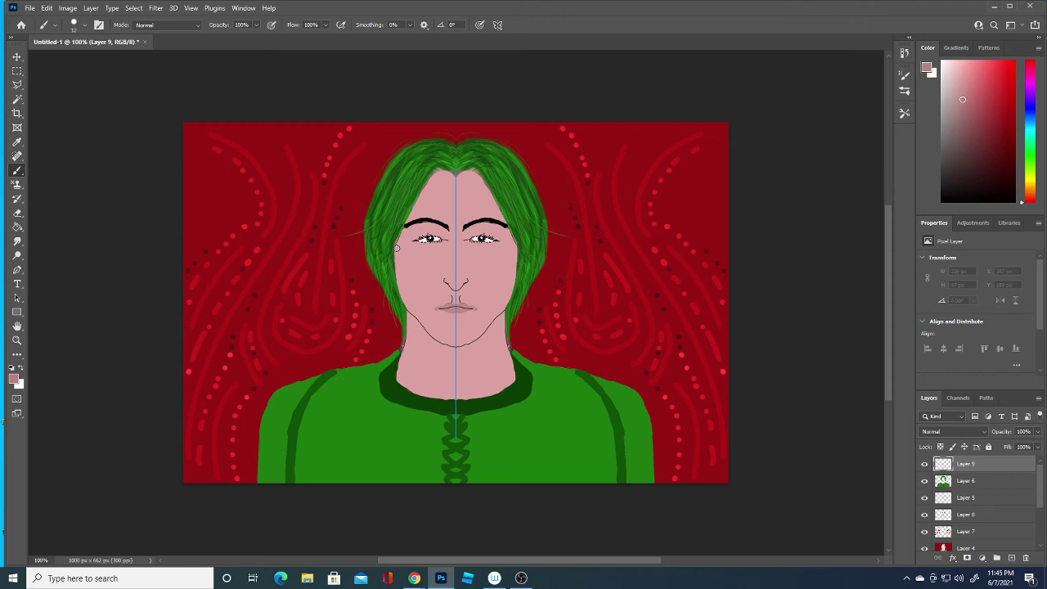
pyautogui.click(86, 24)
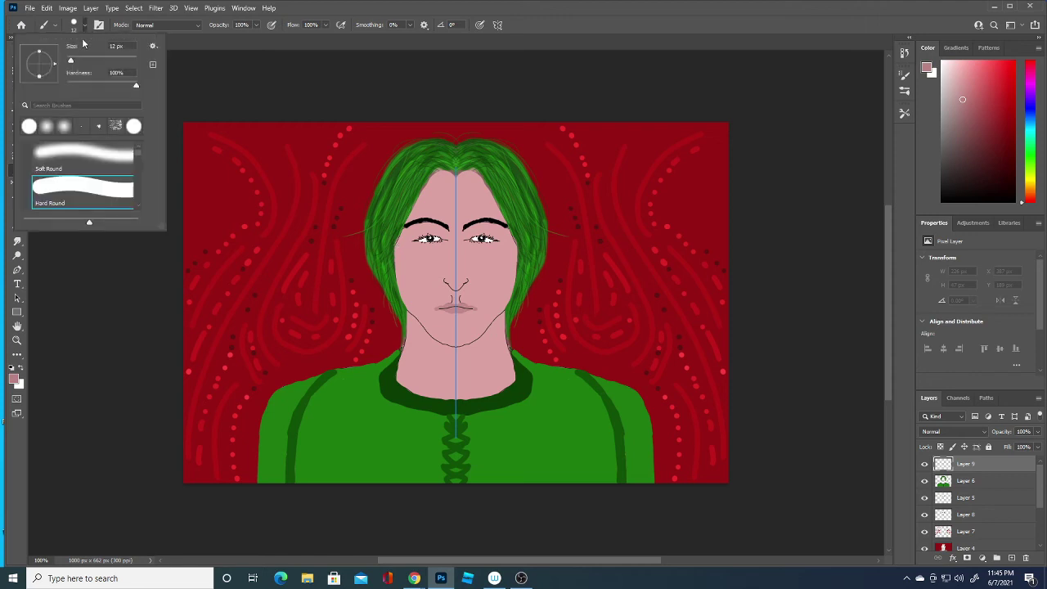
pyautogui.moveTo(77, 62); pyautogui.dragTo(71, 62)
pyautogui.click(498, 25)
# Turn symmetry off and shade the face's left edge, jaw, cheek and nose bridge
pyautogui.click(498, 24)
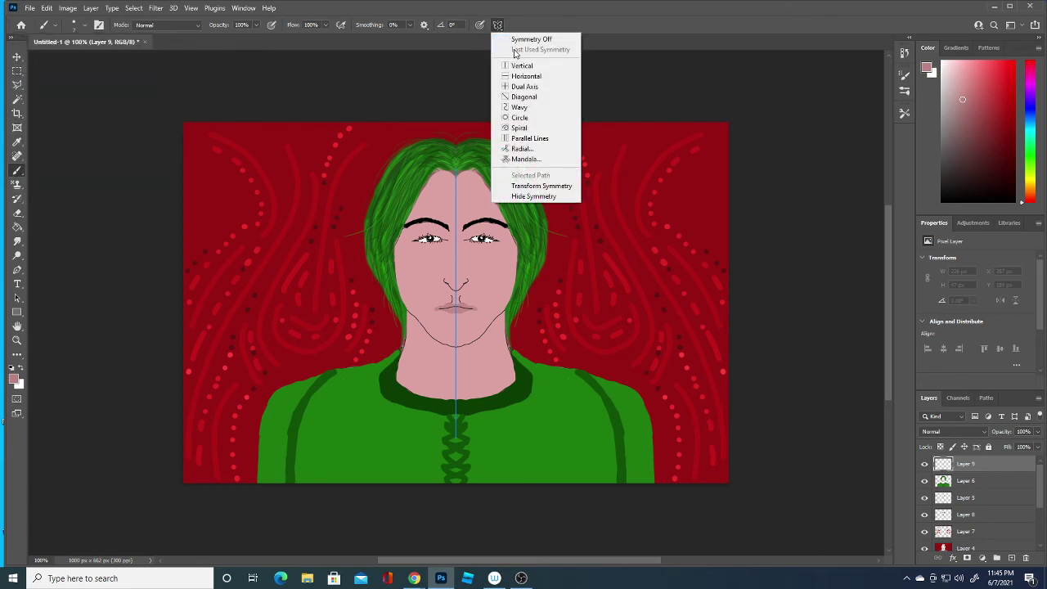
pyautogui.click(526, 39)
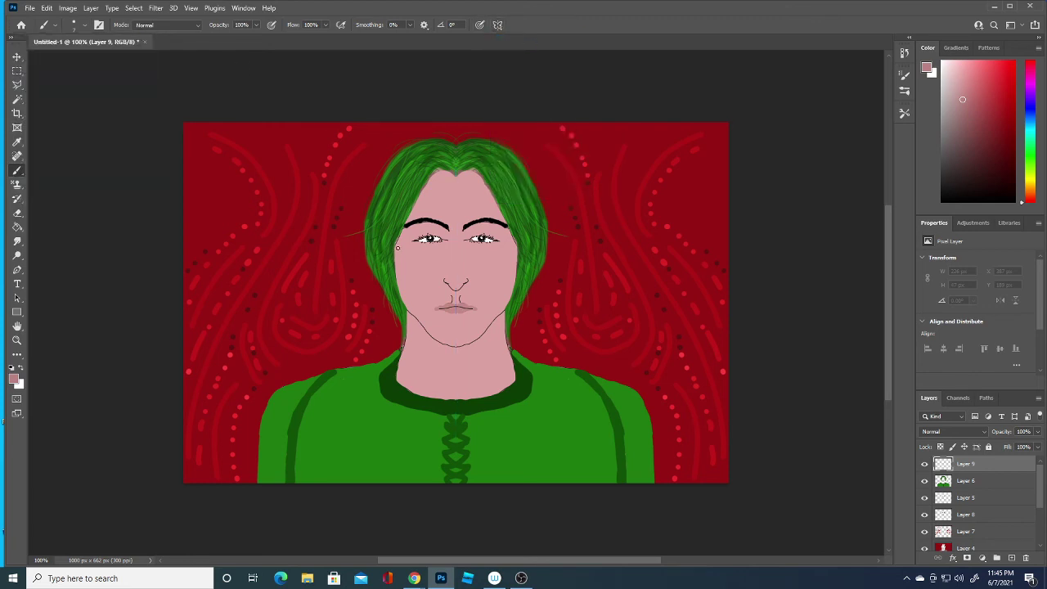
pyautogui.moveTo(396, 257); pyautogui.dragTo(414, 313)
pyautogui.moveTo(414, 313); pyautogui.dragTo(442, 342)
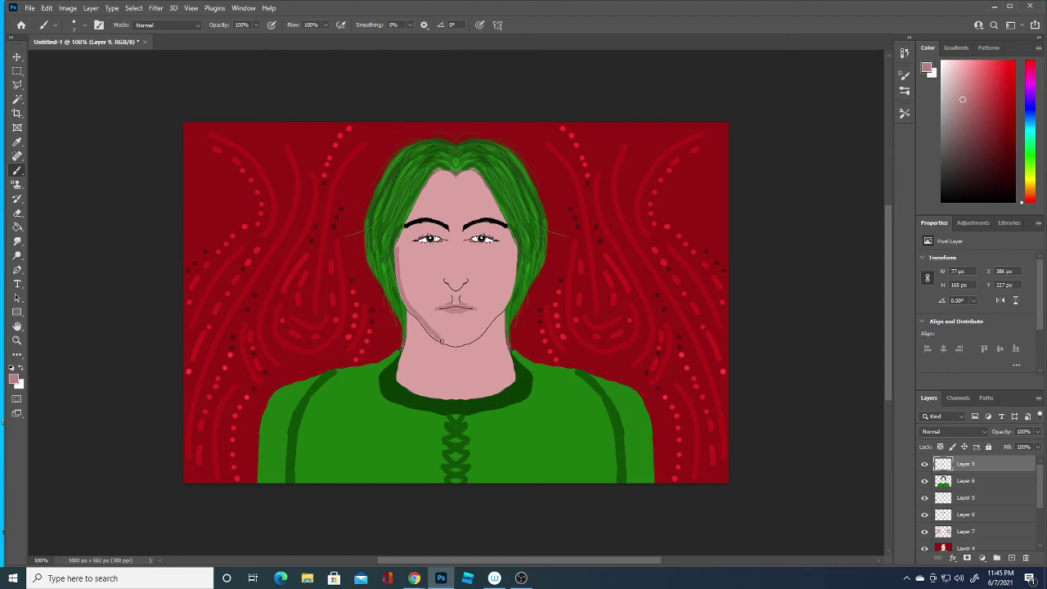
pyautogui.moveTo(398, 250); pyautogui.dragTo(408, 218)
pyautogui.moveTo(450, 233); pyautogui.dragTo(444, 272)
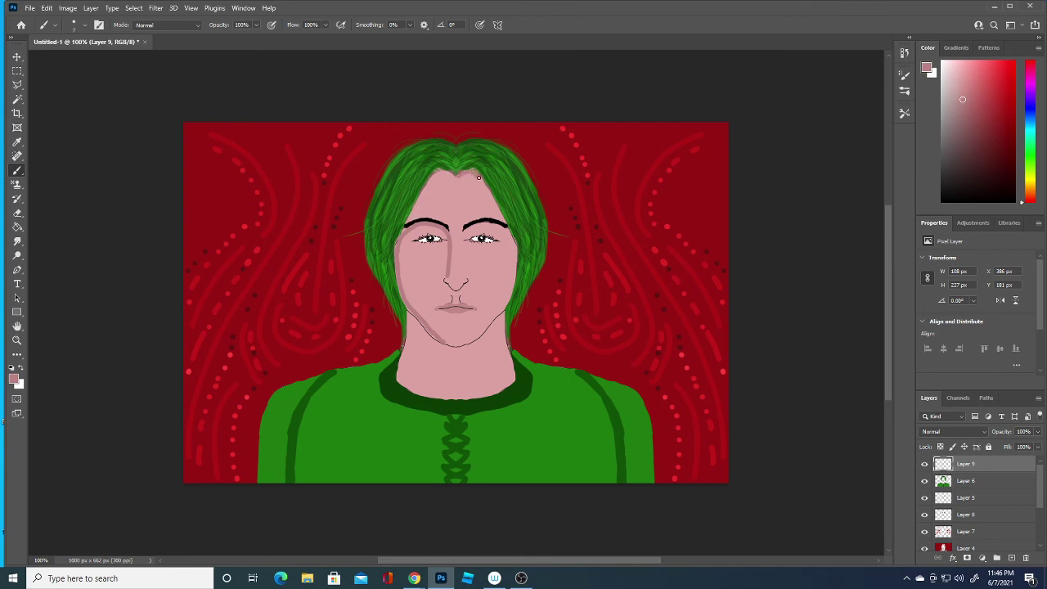
# Shade the right forehead, chin, right side of the neck and the jaw line
pyautogui.moveTo(479, 178); pyautogui.dragTo(505, 222)
pyautogui.moveTo(443, 341); pyautogui.dragTo(449, 339)
pyautogui.moveTo(502, 319)
pyautogui.mouseDown()
pyautogui.moveTo(512, 366)
pyautogui.moveTo(500, 388)
pyautogui.mouseUp()
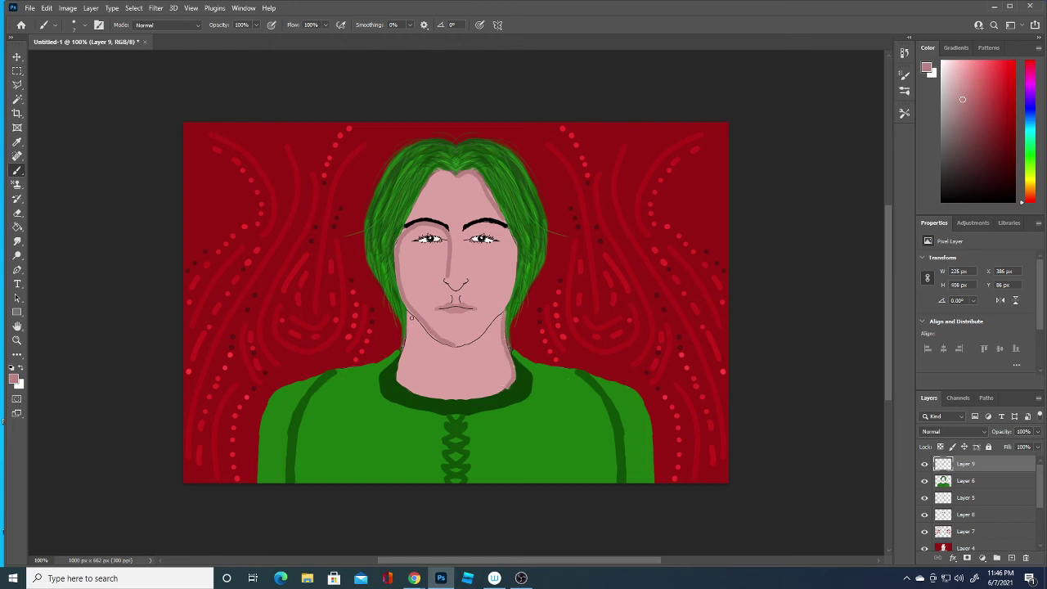
pyautogui.moveTo(408, 316); pyautogui.dragTo(449, 350)
pyautogui.moveTo(449, 348)
pyautogui.mouseDown()
pyautogui.moveTo(463, 350)
pyautogui.moveTo(505, 315)
pyautogui.mouseUp()
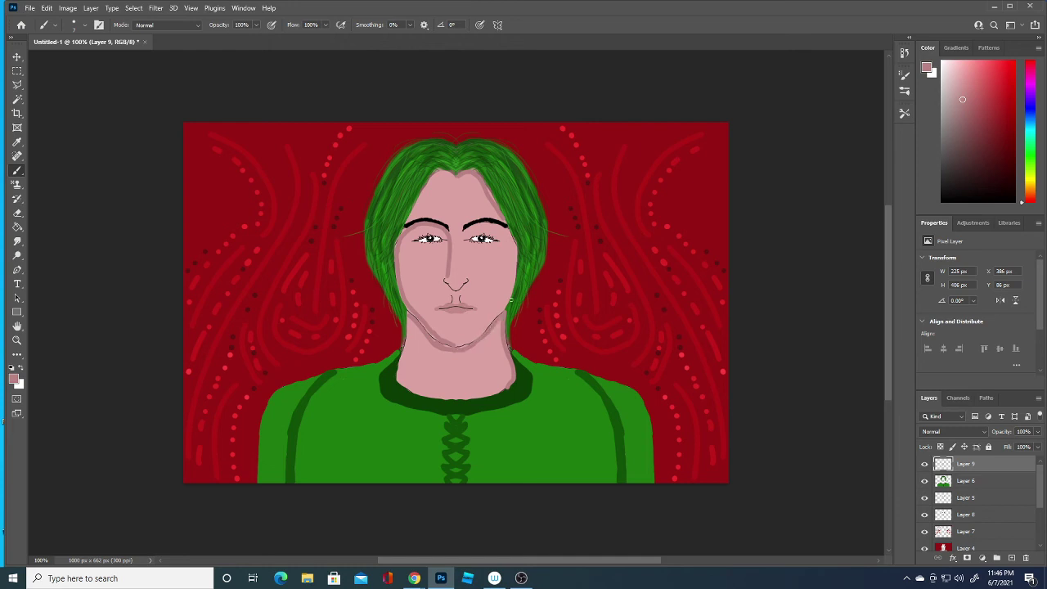
# Paint lighter pink shading along the left cheek edge and jawline
pyautogui.click(13, 380)
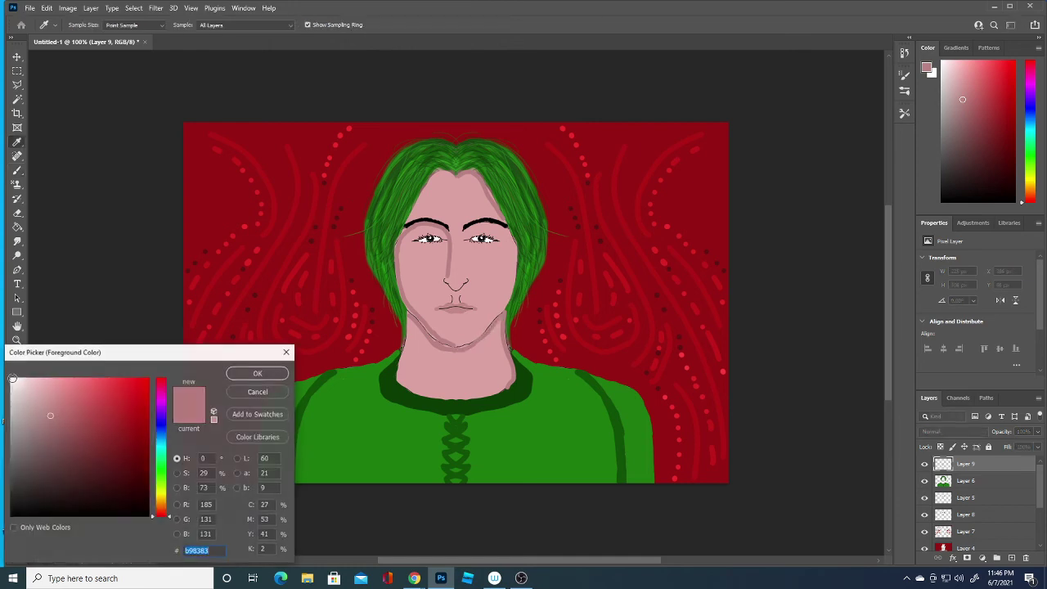
pyautogui.click(47, 405)
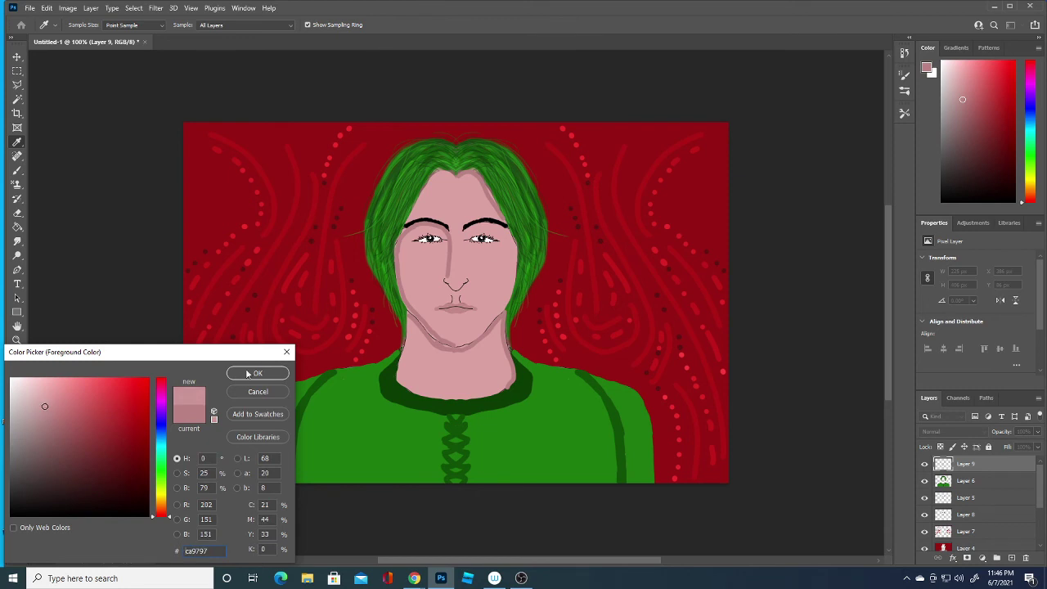
pyautogui.click(252, 373)
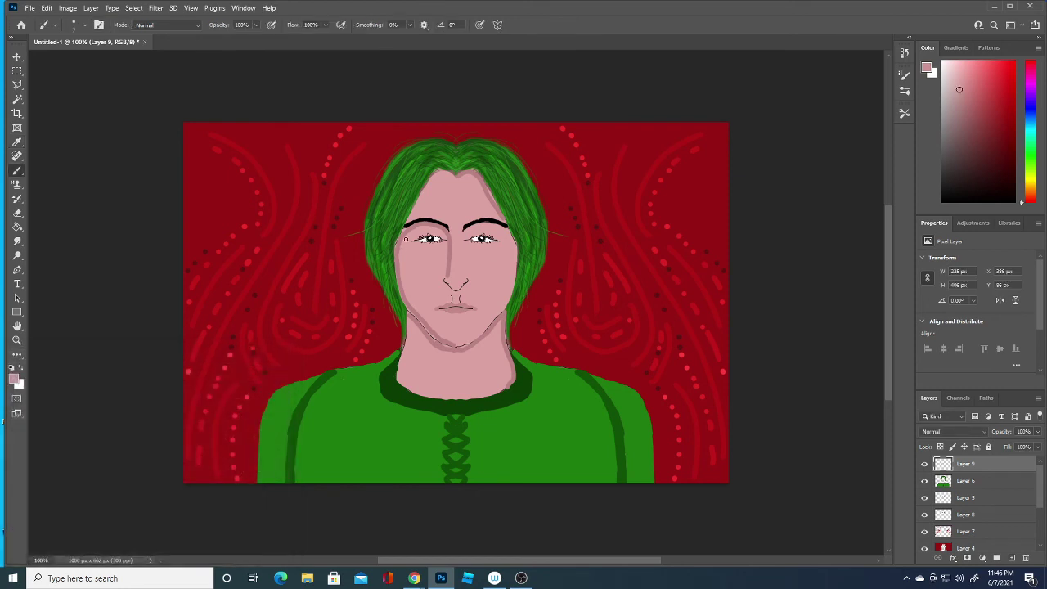
pyautogui.moveTo(404, 241)
pyautogui.mouseDown()
pyautogui.moveTo(400, 278)
pyautogui.moveTo(421, 312)
pyautogui.mouseUp()
pyautogui.moveTo(417, 310); pyautogui.dragTo(452, 342)
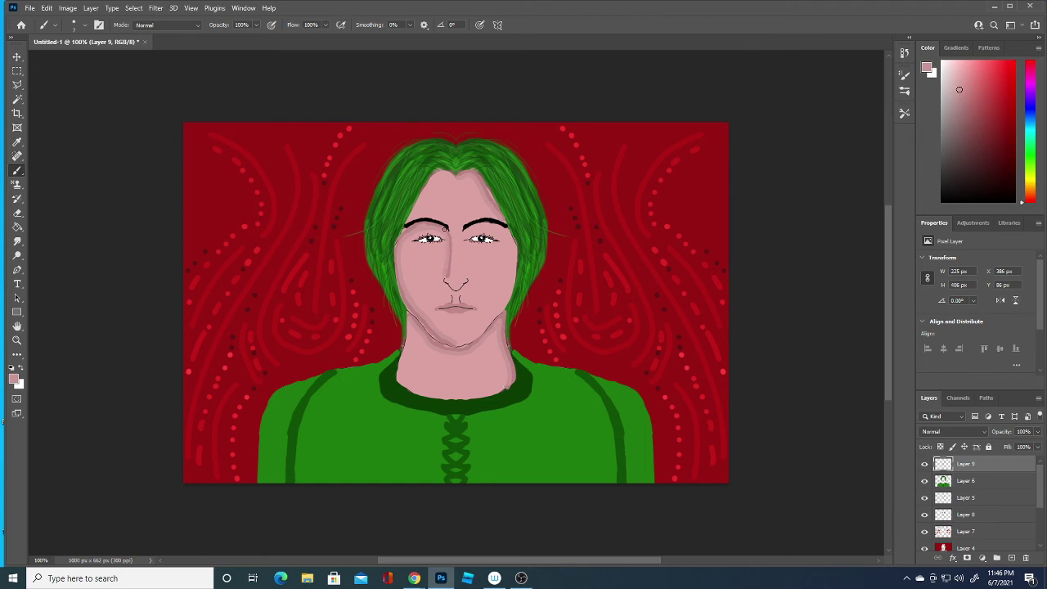
# Set white as the painting colour and the brush size to 5 px
pyautogui.click(14, 379)
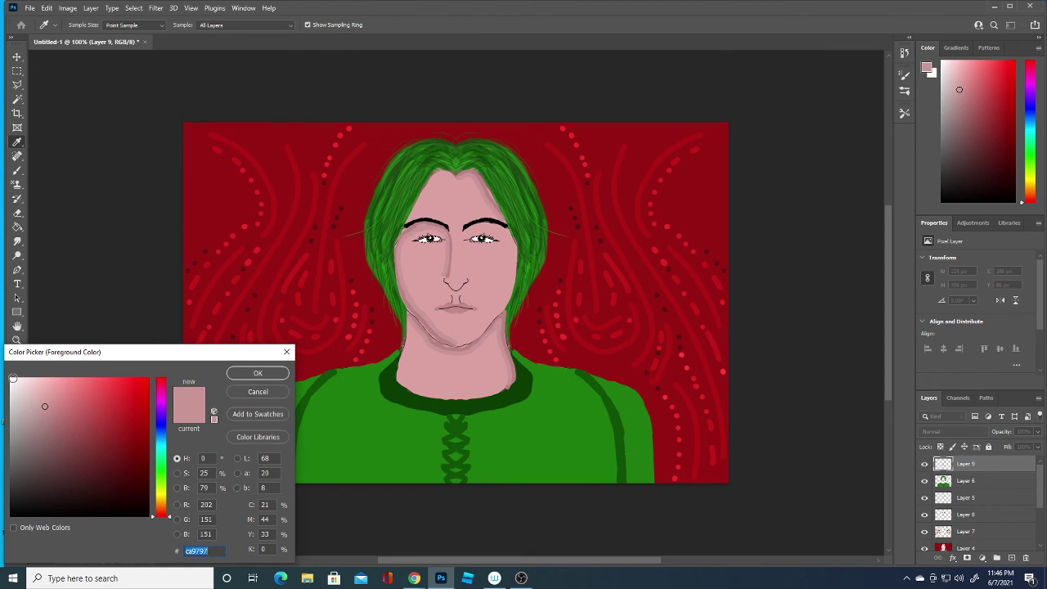
pyautogui.click(12, 377)
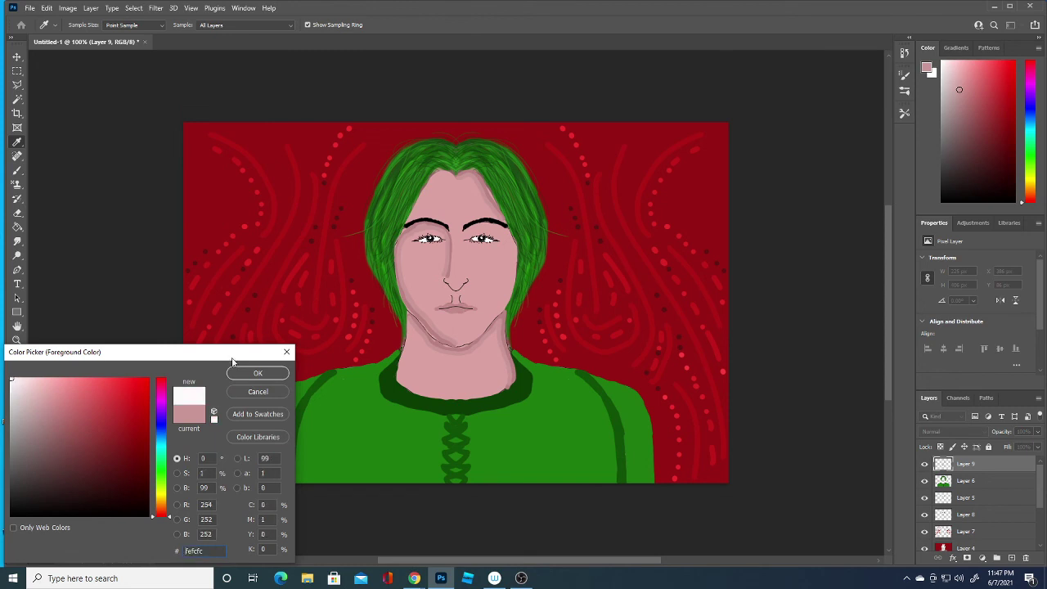
pyautogui.click(246, 372)
pyautogui.click(84, 24)
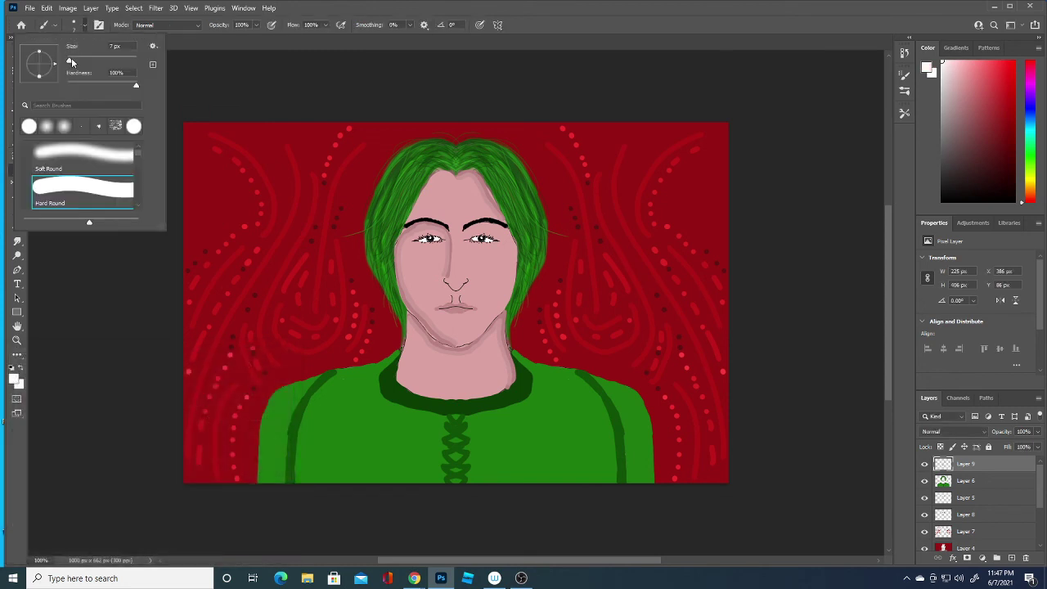
pyautogui.moveTo(70, 62); pyautogui.dragTo(65, 63)
pyautogui.moveTo(65, 62); pyautogui.dragTo(70, 61)
# Draw white highlights down the face's left side, nose bridge, hairline and right neck
pyautogui.moveTo(396, 243)
pyautogui.mouseDown()
pyautogui.moveTo(405, 304)
pyautogui.moveTo(447, 344)
pyautogui.mouseUp()
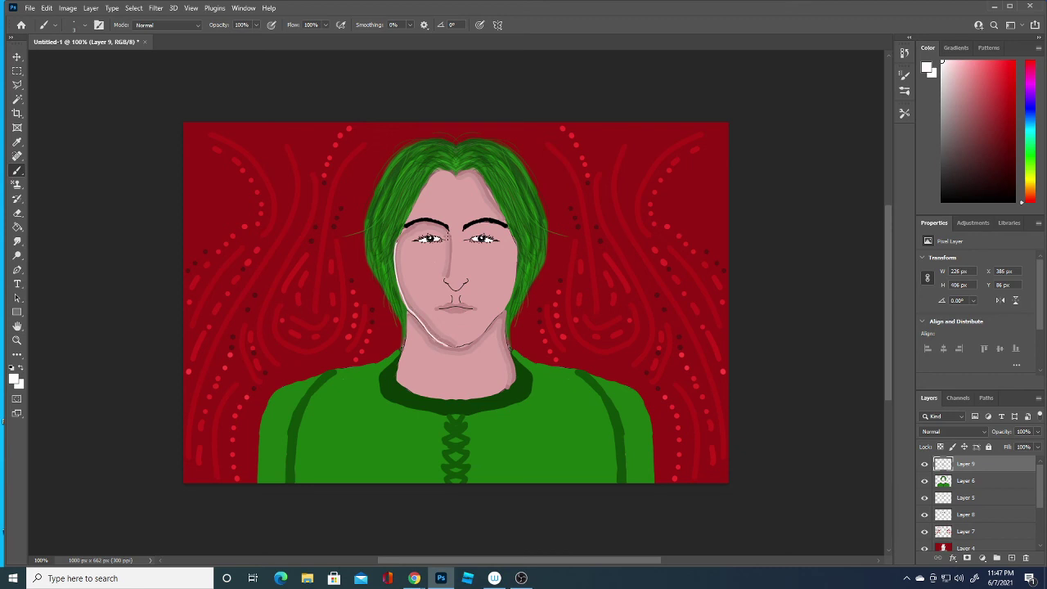
pyautogui.moveTo(447, 237); pyautogui.dragTo(450, 280)
pyautogui.moveTo(460, 171)
pyautogui.mouseDown()
pyautogui.moveTo(482, 180)
pyautogui.moveTo(514, 228)
pyautogui.mouseUp()
pyautogui.moveTo(504, 314); pyautogui.dragTo(512, 382)
pyautogui.click(15, 377)
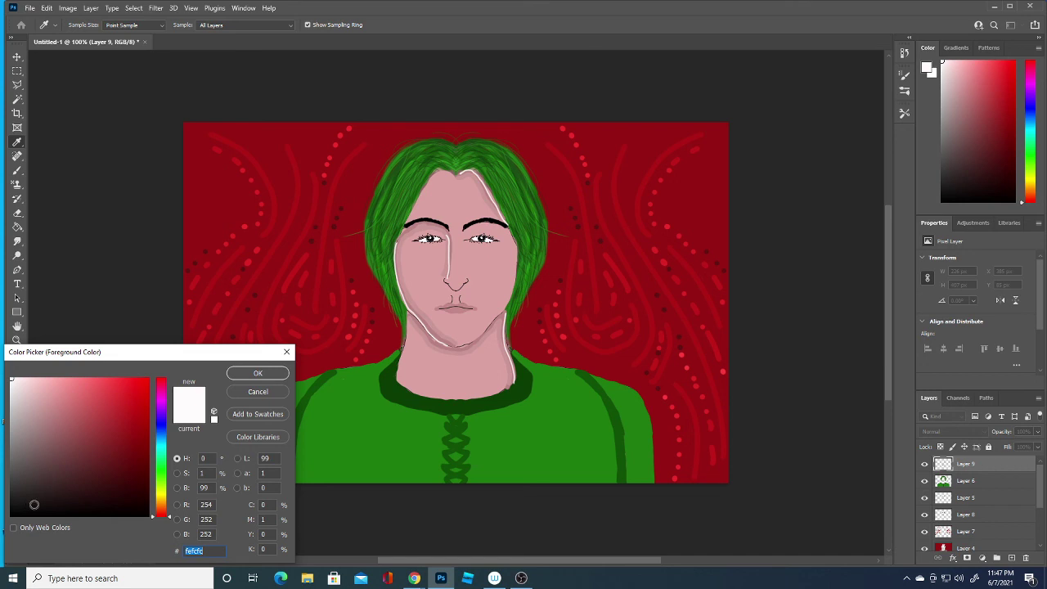
pyautogui.click(252, 375)
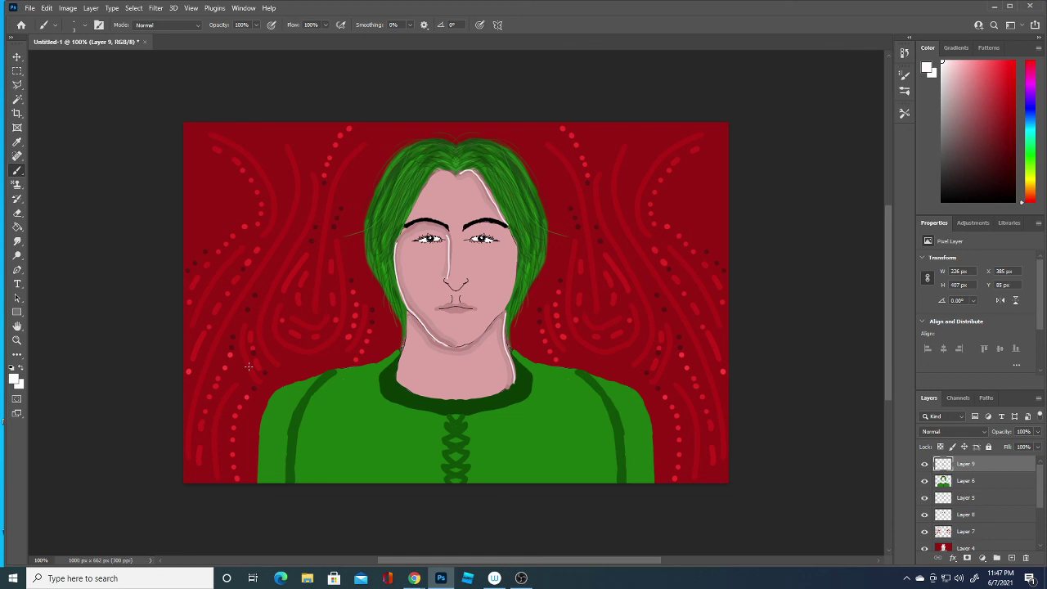
# Sample the hair green as the new painting colour
pyautogui.click(14, 376)
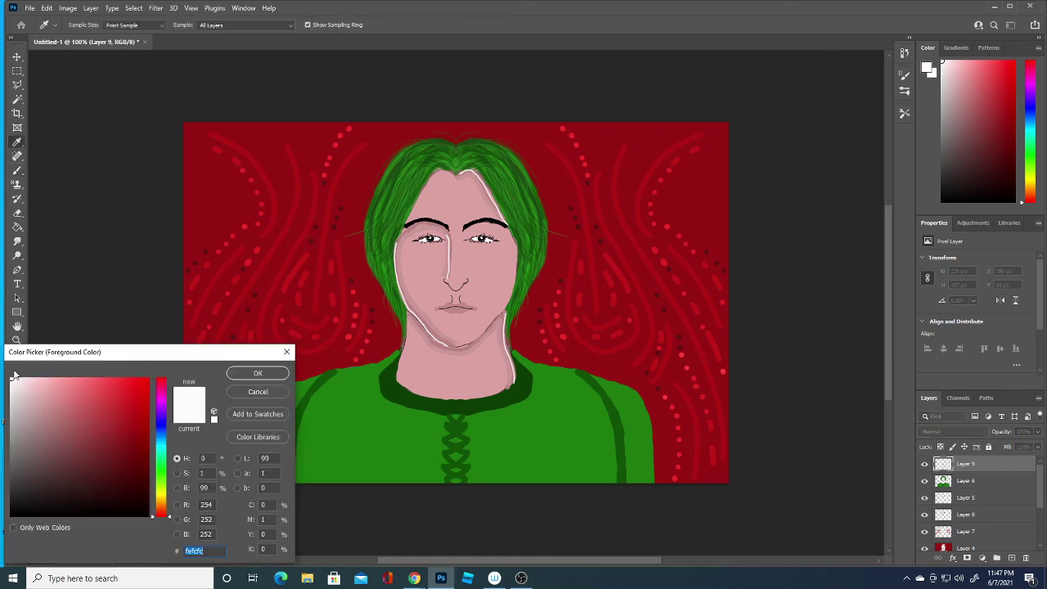
pyautogui.click(407, 187)
pyautogui.click(255, 375)
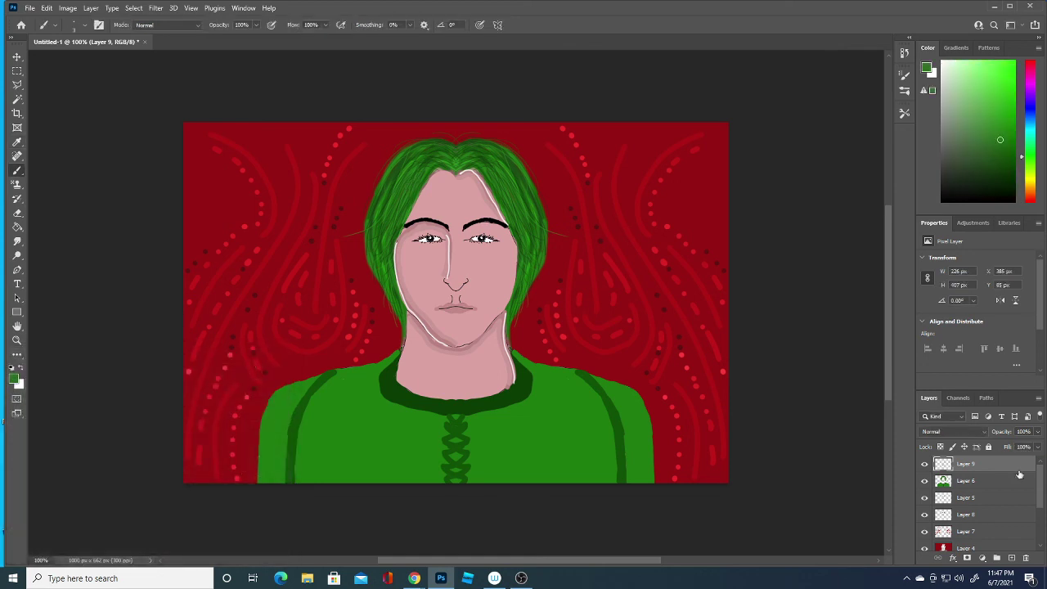
# On Layer 10, paint thin 1 px green strands along the left and right hairline
pyautogui.click(1012, 558)
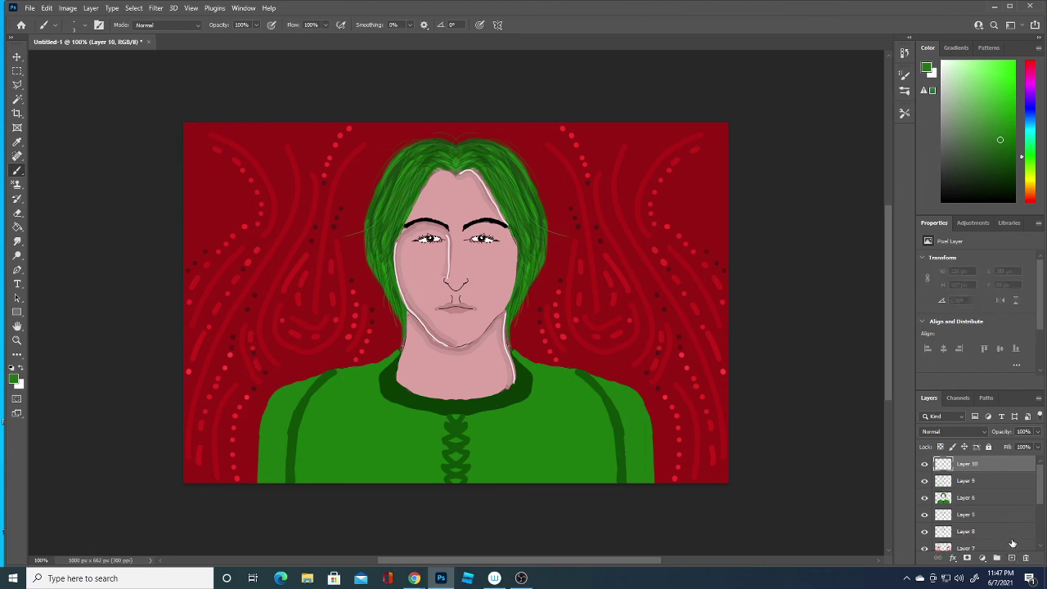
pyautogui.moveTo(407, 169); pyautogui.dragTo(421, 194)
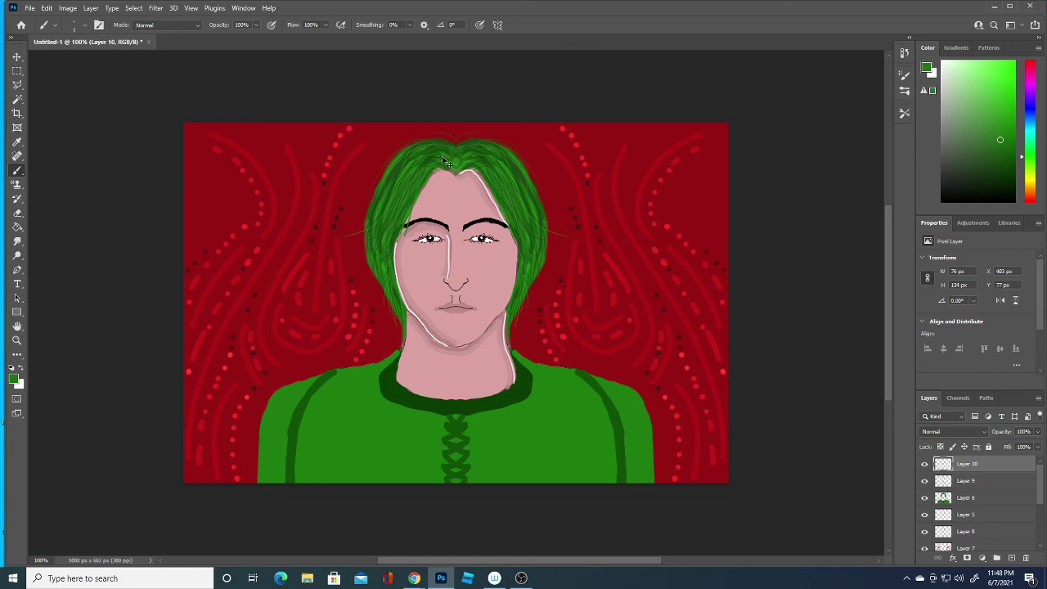
pyautogui.click(85, 29)
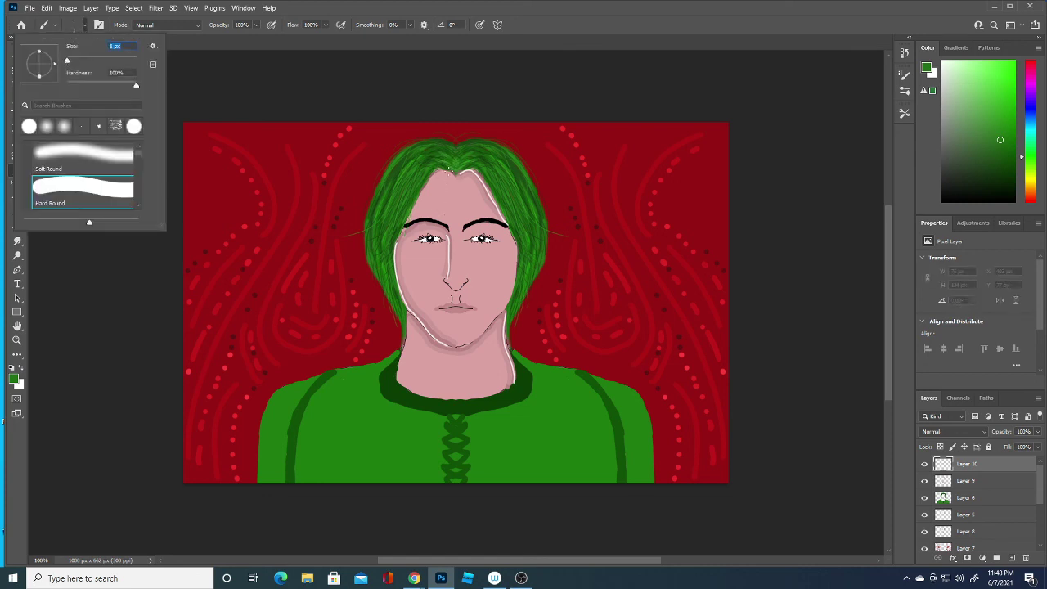
pyautogui.click(451, 173)
pyautogui.click(451, 173)
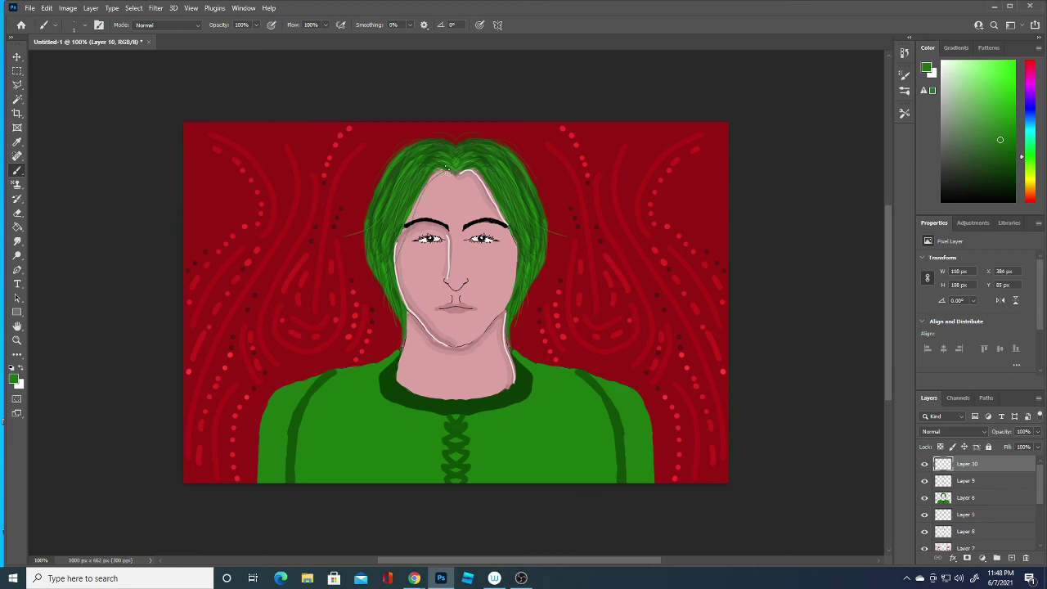
pyautogui.moveTo(402, 269); pyautogui.dragTo(391, 228)
pyautogui.moveTo(494, 217)
pyautogui.mouseDown()
pyautogui.moveTo(472, 172)
pyautogui.moveTo(503, 216)
pyautogui.mouseUp()
pyautogui.moveTo(474, 171); pyautogui.dragTo(503, 219)
pyautogui.moveTo(479, 174); pyautogui.dragTo(495, 201)
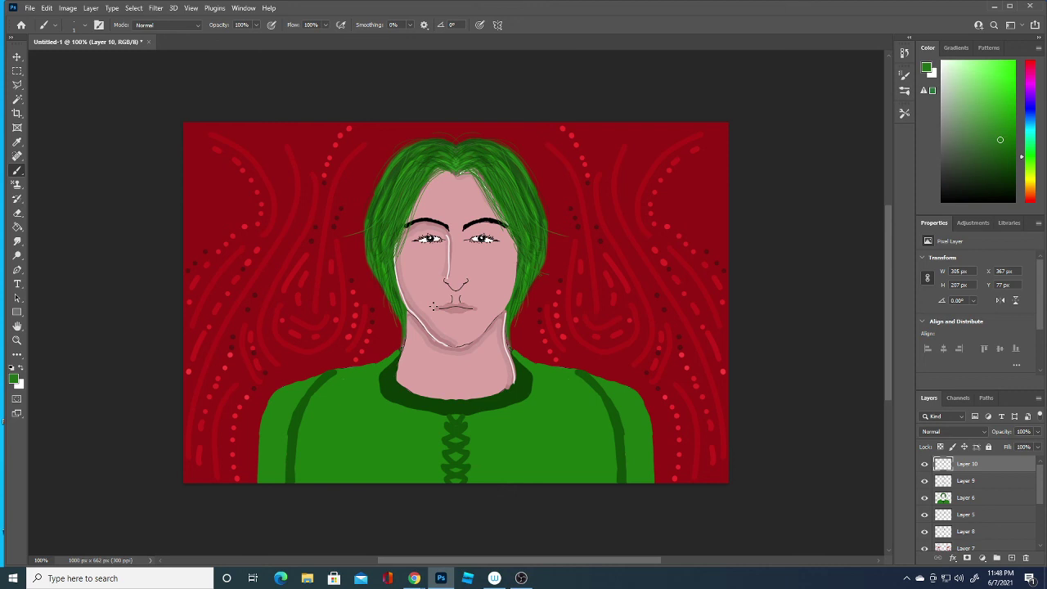
# Set white as the painting colour with a 3 px brush
pyautogui.click(14, 378)
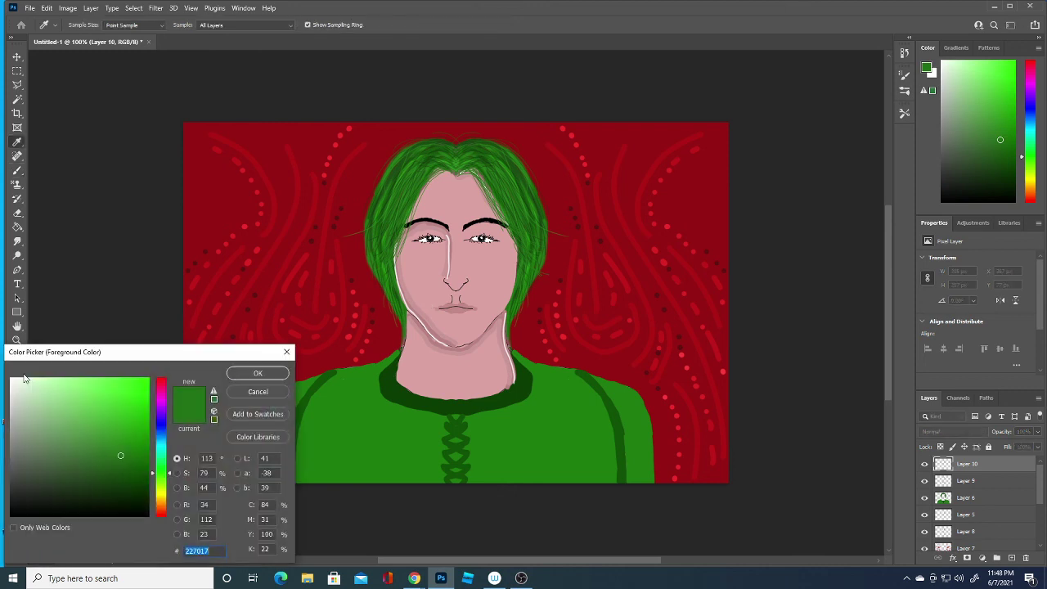
pyautogui.click(12, 381)
pyautogui.click(270, 373)
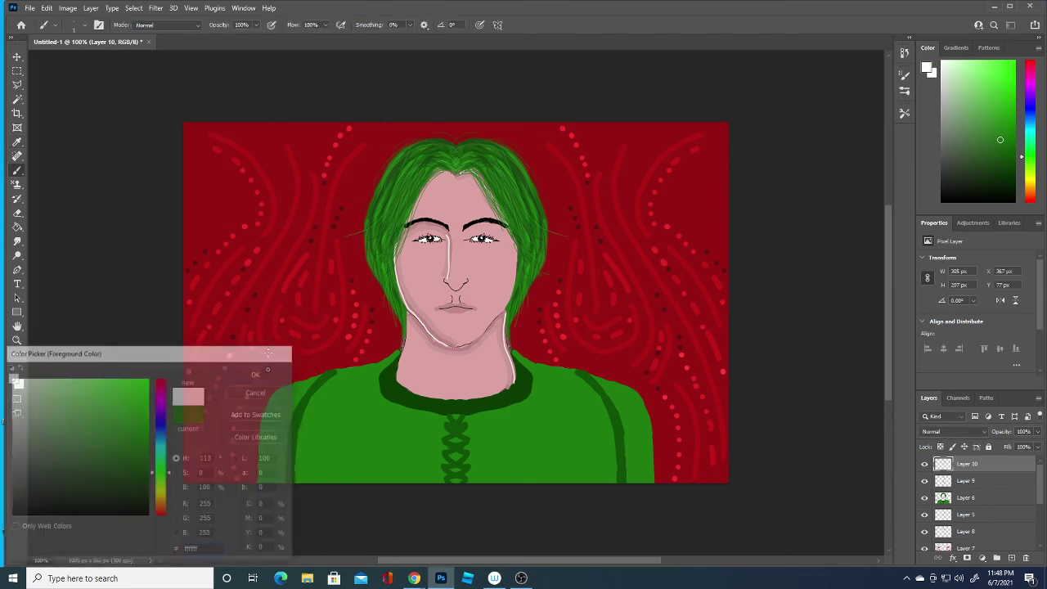
pyautogui.click(82, 30)
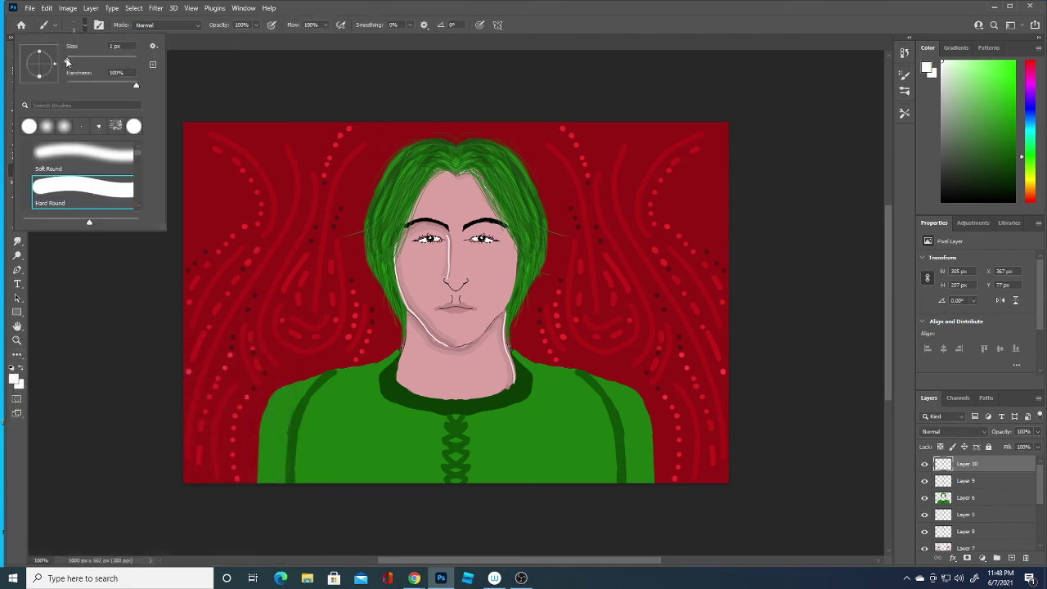
pyautogui.moveTo(66, 59); pyautogui.dragTo(70, 60)
pyautogui.moveTo(69, 59); pyautogui.dragTo(66, 62)
pyautogui.click(68, 62)
# Trace white highlights along both shoulder seams and the left side of the collar
pyautogui.moveTo(287, 482)
pyautogui.mouseDown()
pyautogui.moveTo(288, 423)
pyautogui.moveTo(329, 370)
pyautogui.mouseUp()
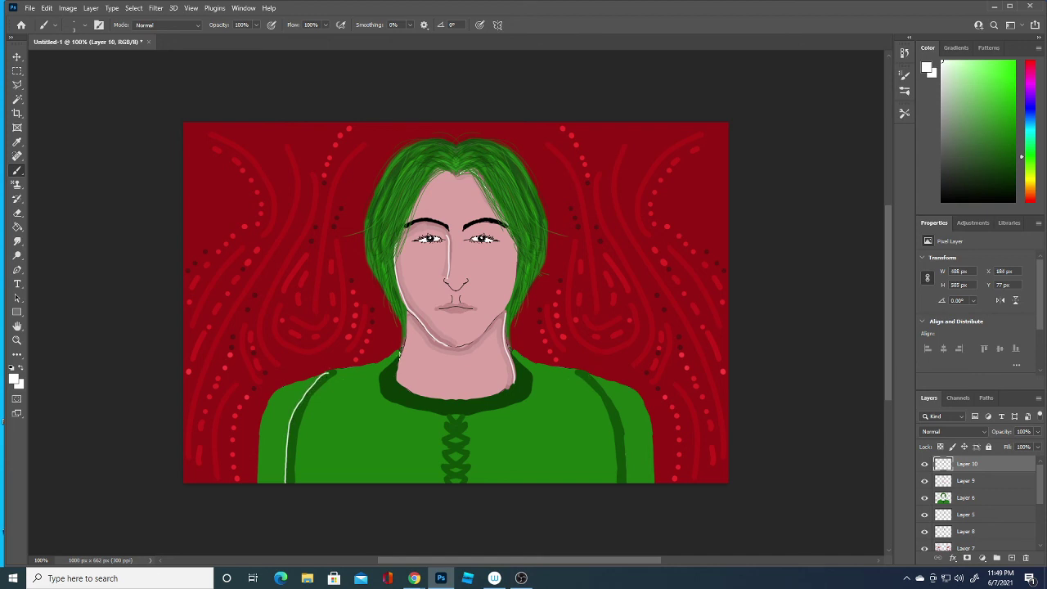
pyautogui.moveTo(399, 353)
pyautogui.mouseDown()
pyautogui.moveTo(398, 404)
pyautogui.moveTo(441, 413)
pyautogui.mouseUp()
pyautogui.moveTo(572, 370)
pyautogui.mouseDown()
pyautogui.moveTo(614, 427)
pyautogui.moveTo(615, 489)
pyautogui.mouseUp()
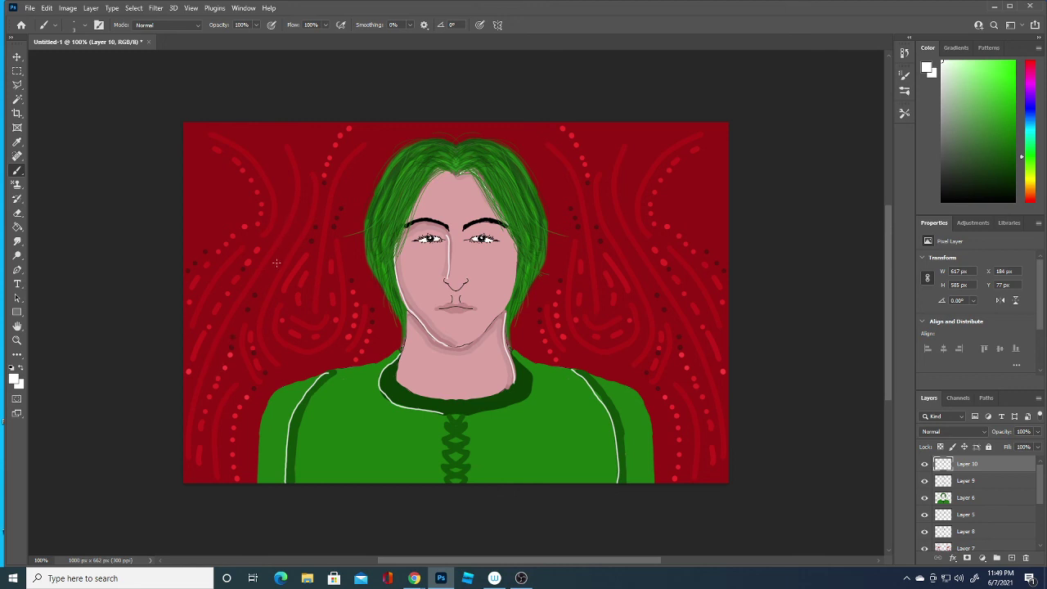
# Add short white dotted strokes on the red background left and right of the figure
pyautogui.moveTo(264, 277)
pyautogui.mouseDown()
pyautogui.moveTo(291, 235)
pyautogui.moveTo(303, 175)
pyautogui.mouseUp()
pyautogui.moveTo(608, 201); pyautogui.dragTo(641, 271)
pyautogui.moveTo(607, 370); pyautogui.dragTo(632, 351)
pyautogui.moveTo(212, 244); pyautogui.dragTo(241, 219)
pyautogui.moveTo(199, 436); pyautogui.dragTo(198, 424)
pyautogui.click(189, 386)
pyautogui.moveTo(560, 266); pyautogui.dragTo(566, 237)
pyautogui.moveTo(645, 154); pyautogui.dragTo(645, 130)
pyautogui.moveTo(704, 145); pyautogui.dragTo(717, 137)
# Add white dotted strokes along the top of the background out to both corners
pyautogui.moveTo(283, 141); pyautogui.dragTo(269, 119)
pyautogui.moveTo(368, 140); pyautogui.dragTo(392, 123)
pyautogui.moveTo(530, 124); pyautogui.dragTo(550, 177)
pyautogui.moveTo(631, 123); pyautogui.dragTo(630, 175)
pyautogui.moveTo(710, 129); pyautogui.dragTo(727, 105)
pyautogui.moveTo(204, 132); pyautogui.dragTo(180, 111)
pyautogui.moveTo(206, 147); pyautogui.dragTo(180, 135)
# Add Layer 11 and brush a white signature flourish in the lower-right corner
pyautogui.click(1011, 556)
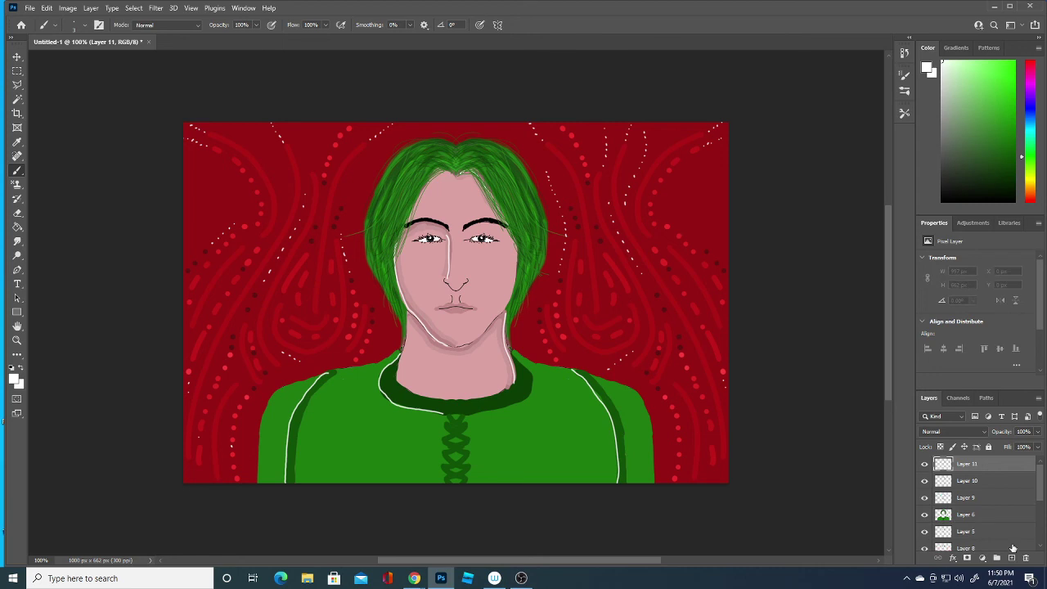
pyautogui.click(15, 377)
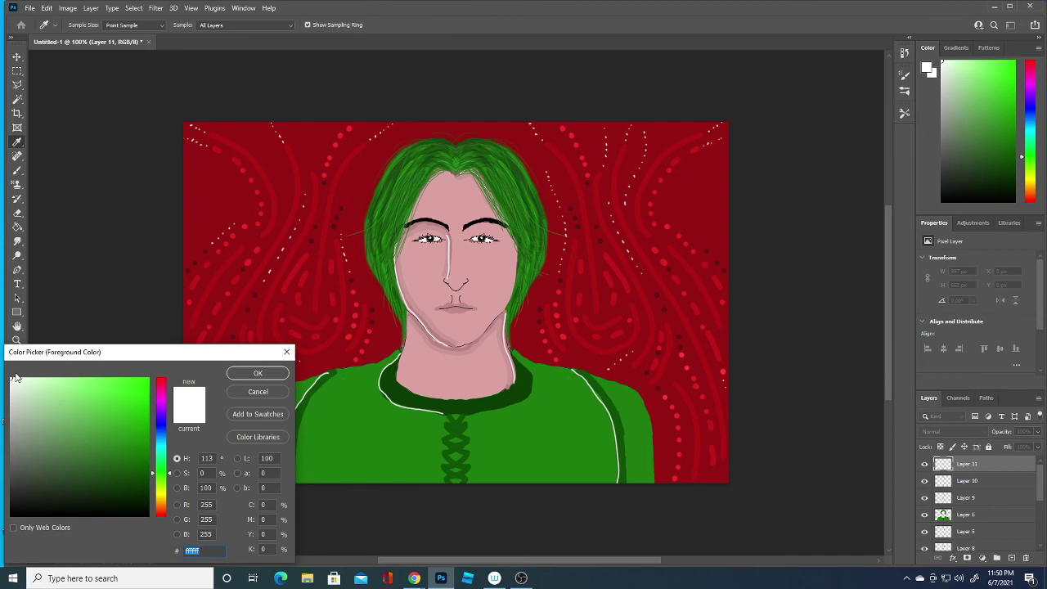
pyautogui.click(270, 375)
pyautogui.press('b')
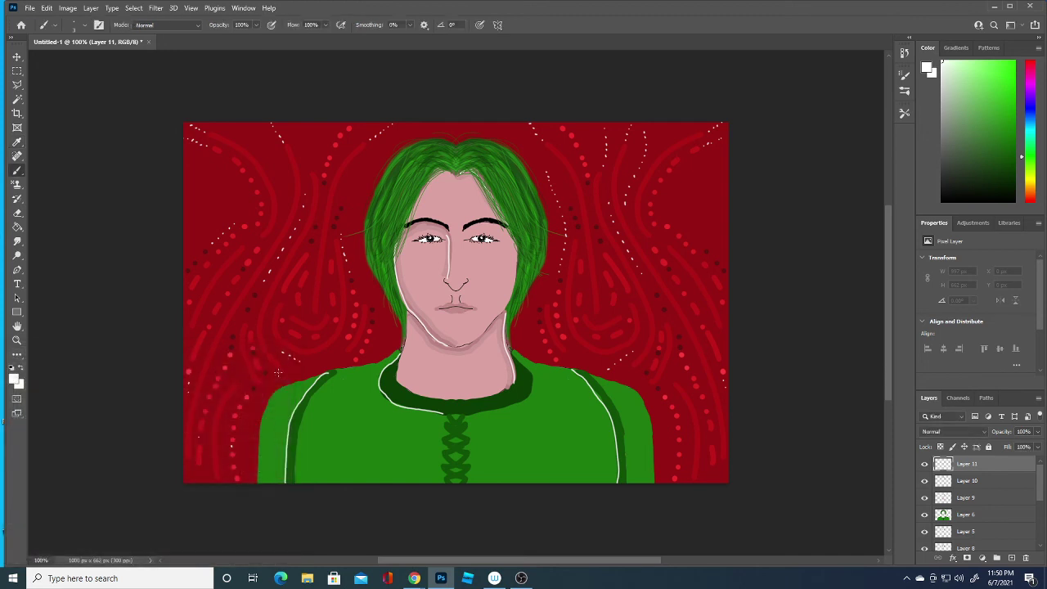
pyautogui.moveTo(626, 446)
pyautogui.mouseDown()
pyautogui.moveTo(609, 454)
pyautogui.moveTo(667, 441)
pyautogui.moveTo(677, 391)
pyautogui.mouseUp()
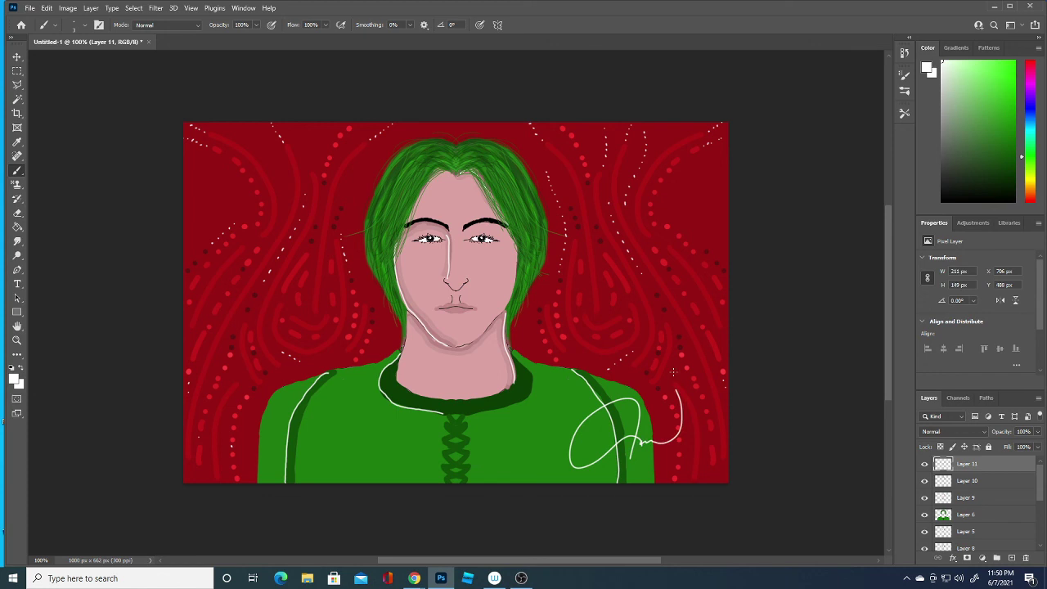